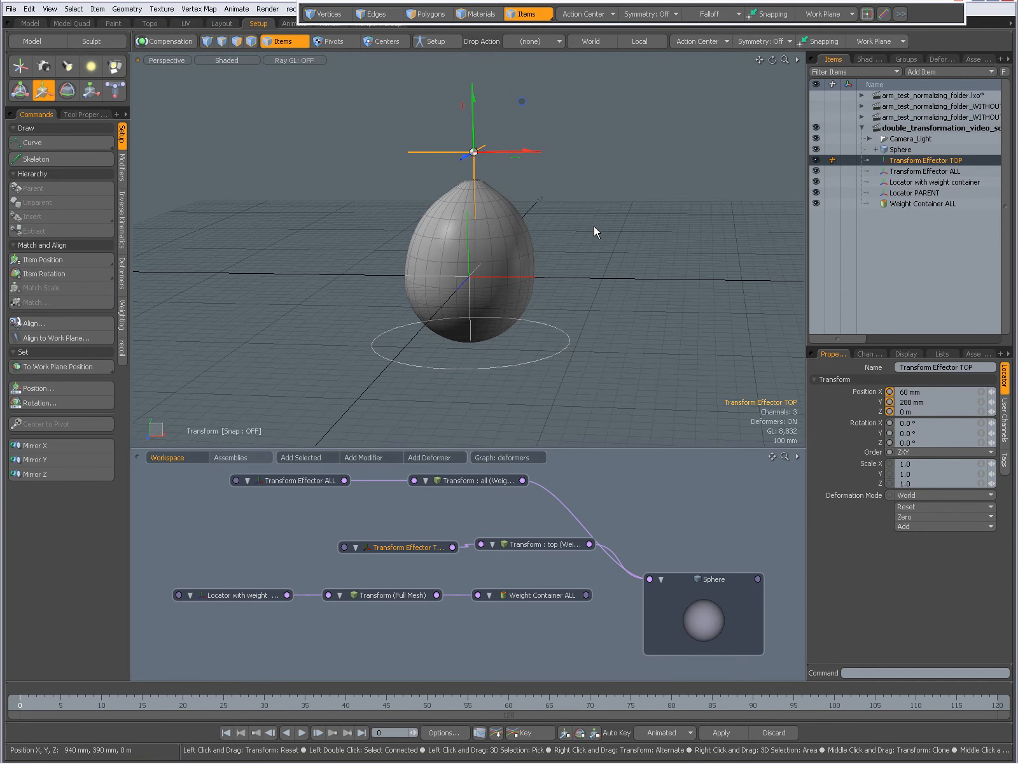
Move the Transform Effector ALL locator to about -530 mm in X and -20 mm in Y.
{"action": "key", "text": "space"}
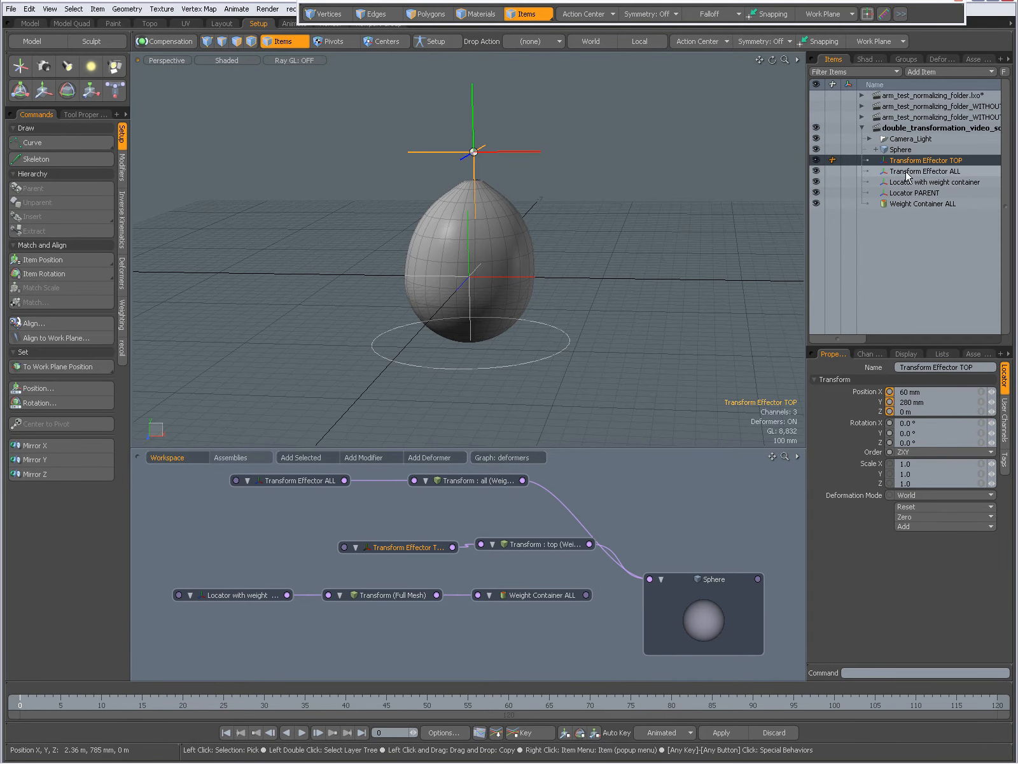
{"action": "left_click", "coordinate": [908, 172]}
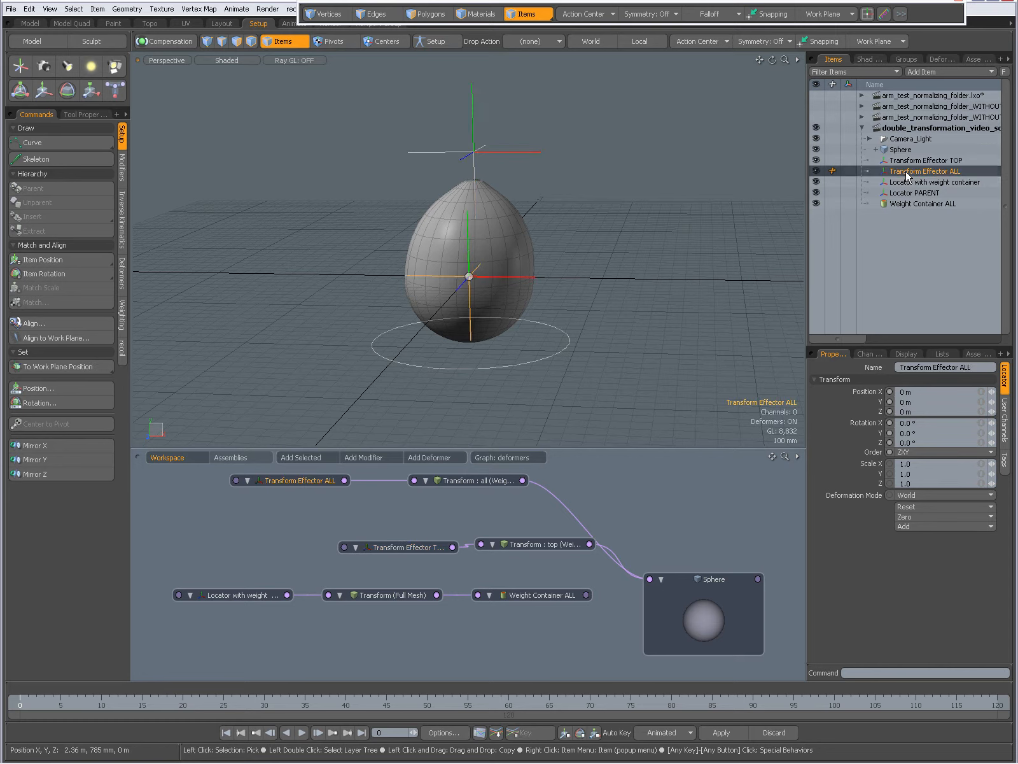
{"action": "key", "text": "w"}
{"action": "mouse_move", "coordinate": [639, 261]}
{"action": "left_mouse_down"}
{"action": "mouse_move", "coordinate": [623, 256]}
{"action": "mouse_move", "coordinate": [635, 254]}
{"action": "left_mouse_up"}
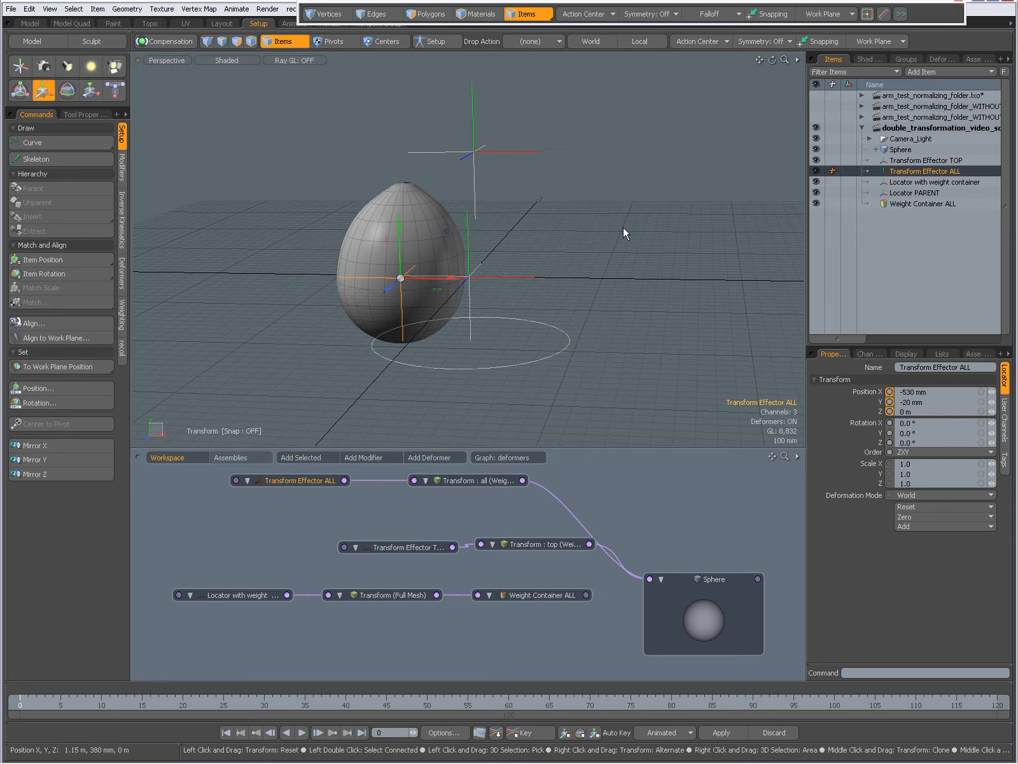
Reset the transforms of the sphere together with its locators and weight container, then clear the selection.
{"action": "key", "text": "space"}
{"action": "mouse_move", "coordinate": [598, 204]}
{"action": "right_mouse_down"}
{"action": "mouse_move", "coordinate": [470, 97]}
{"action": "mouse_move", "coordinate": [345, 369]}
{"action": "mouse_move", "coordinate": [586, 318]}
{"action": "right_mouse_up"}
{"action": "left_click", "coordinate": [906, 507]}
{"action": "left_click", "coordinate": [904, 538]}
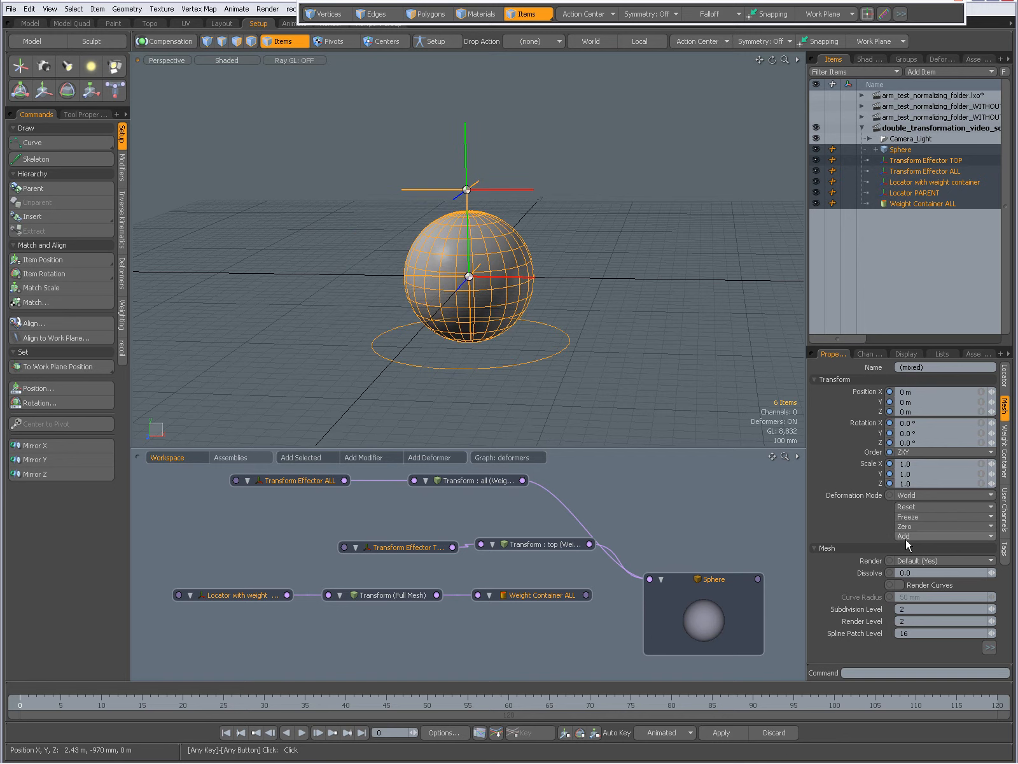
{"action": "left_click", "coordinate": [694, 318]}
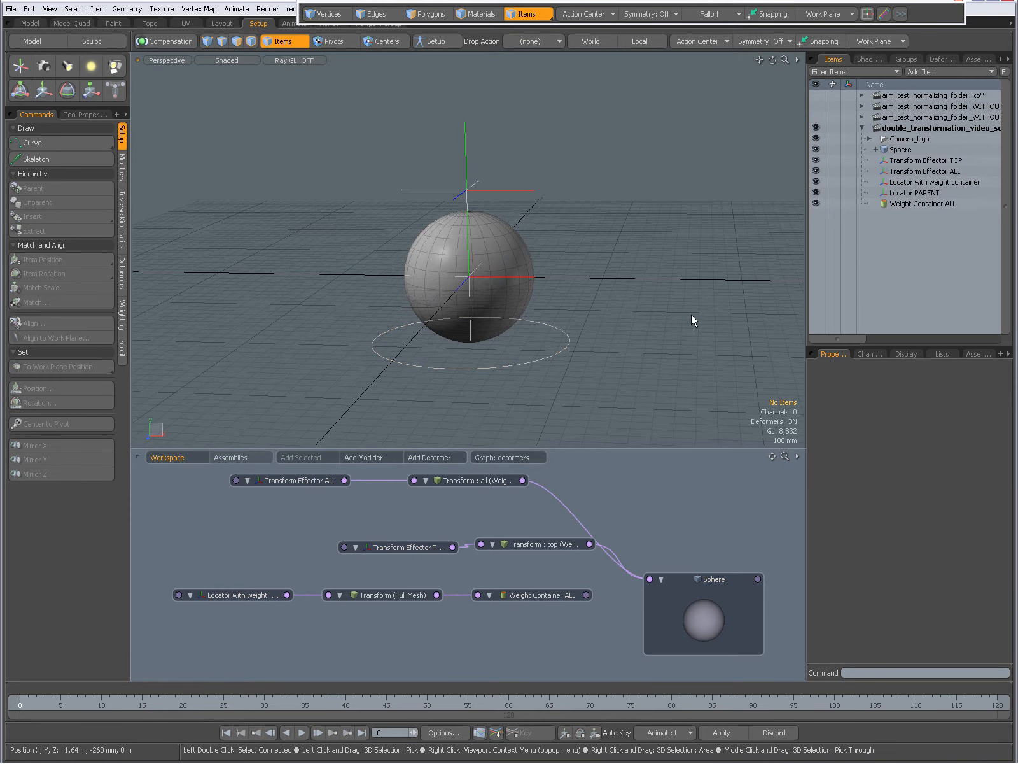
Switch from the double transformation scene to arm_test_normalizing_folder.lxo and frame its arm mesh, leaving nothing selected.
{"action": "left_click", "coordinate": [861, 127]}
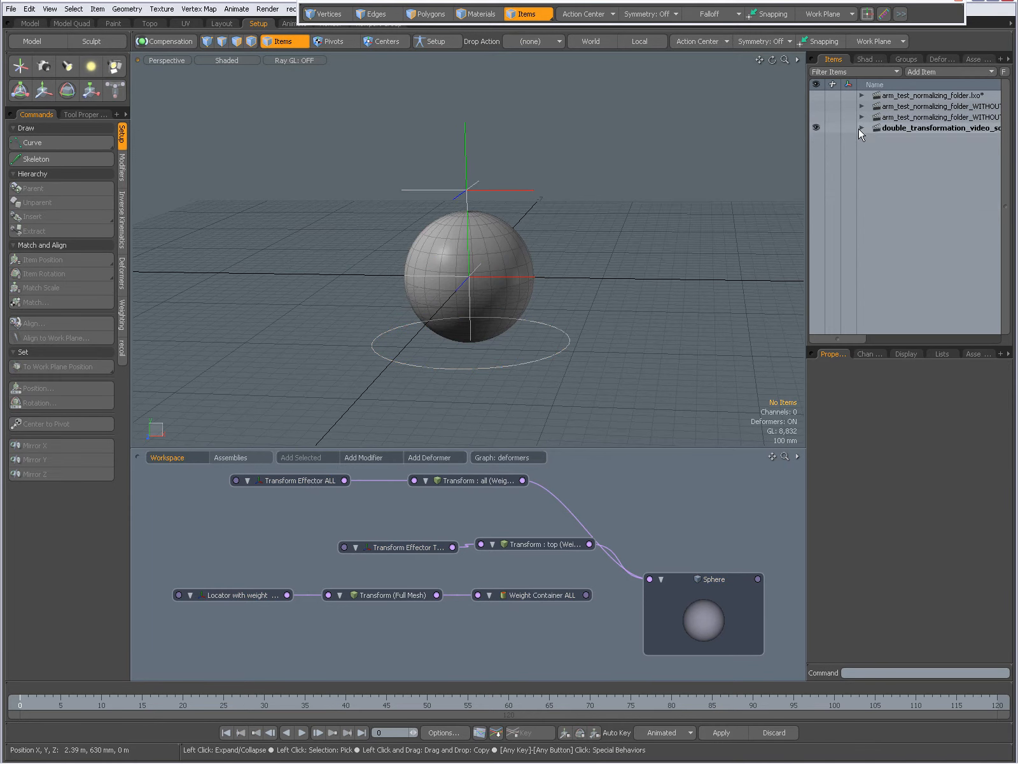
{"action": "left_click", "coordinate": [862, 95]}
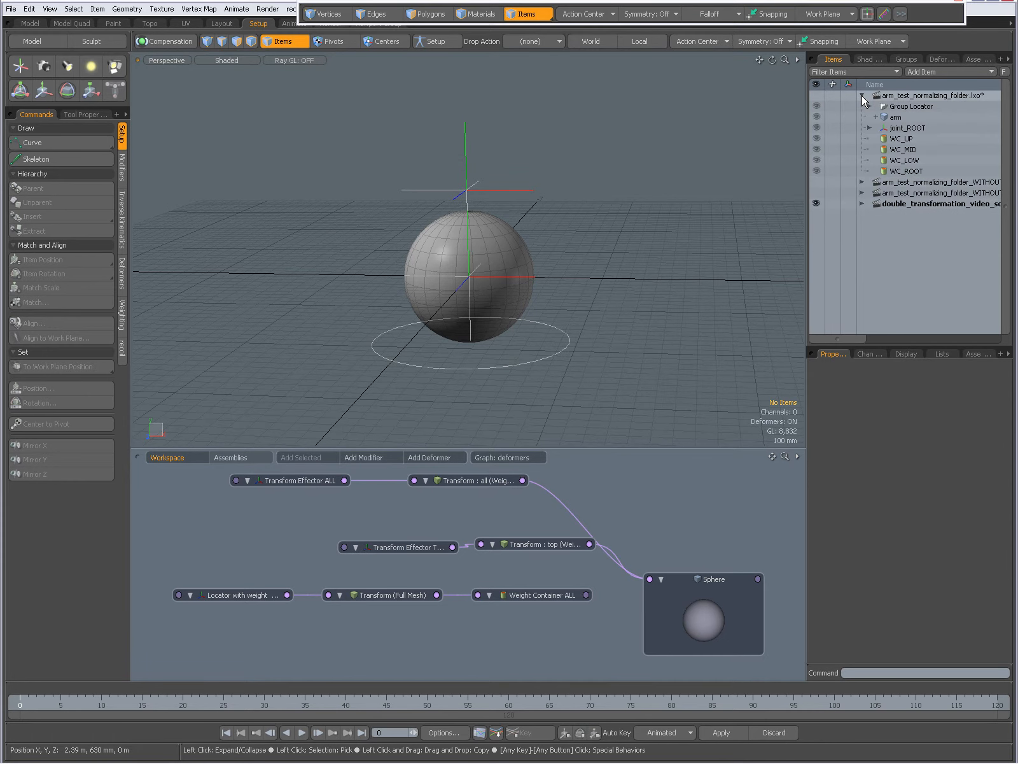
{"action": "left_click", "coordinate": [895, 117]}
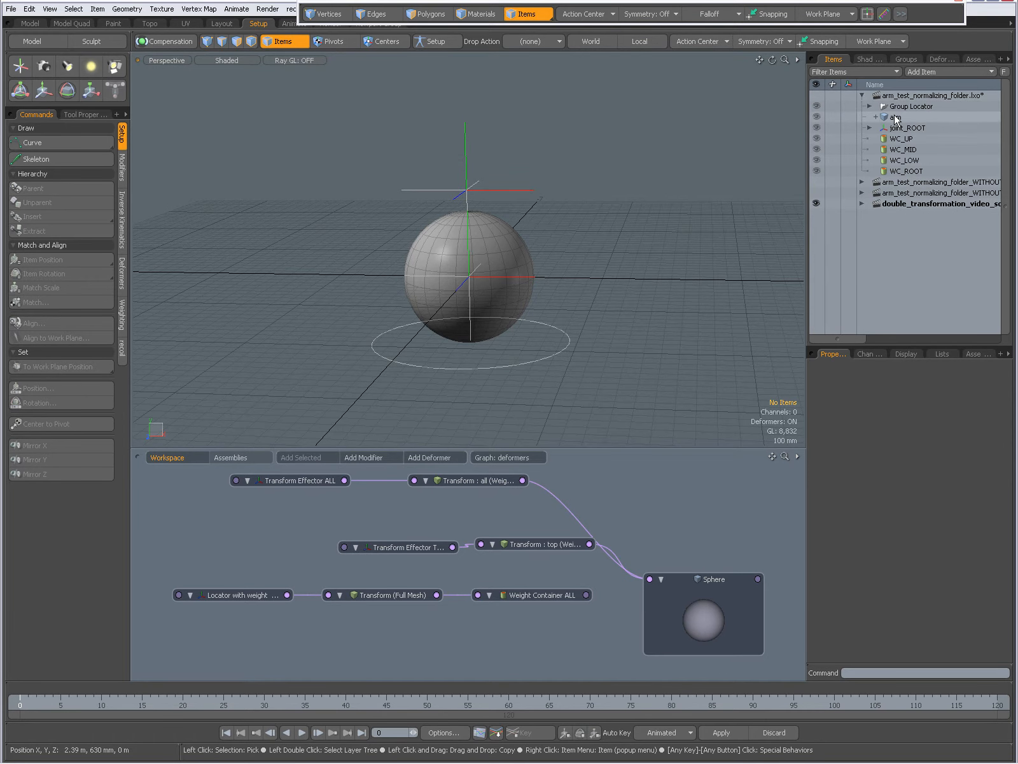
{"action": "key", "text": "shift+a"}
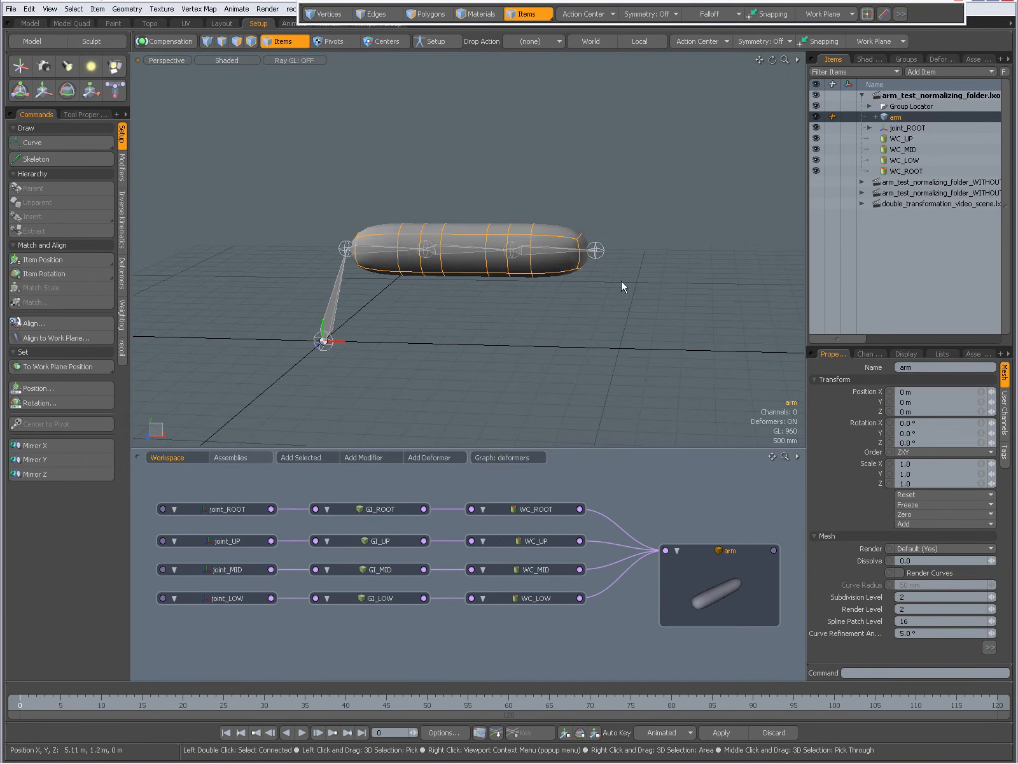
{"action": "left_click", "coordinate": [565, 304]}
{"action": "left_click_drag", "start_coordinate": [514, 285], "coordinate": [550, 275], "text": "alt"}
{"action": "left_click", "coordinate": [560, 209]}
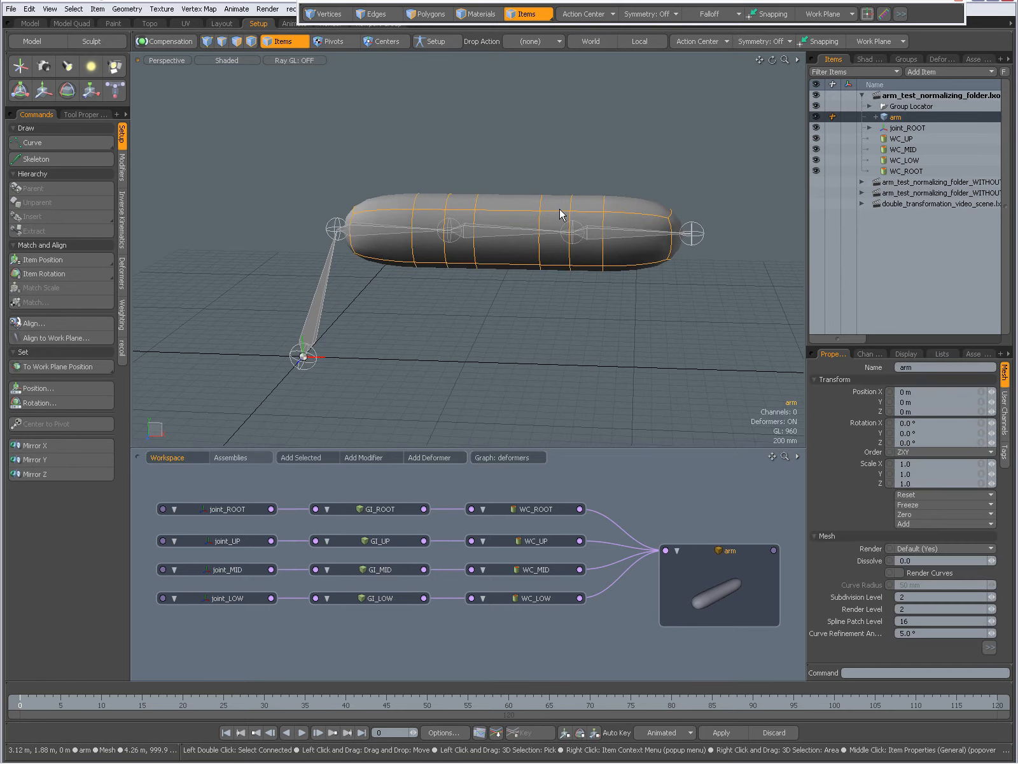
{"action": "left_click", "coordinate": [598, 160]}
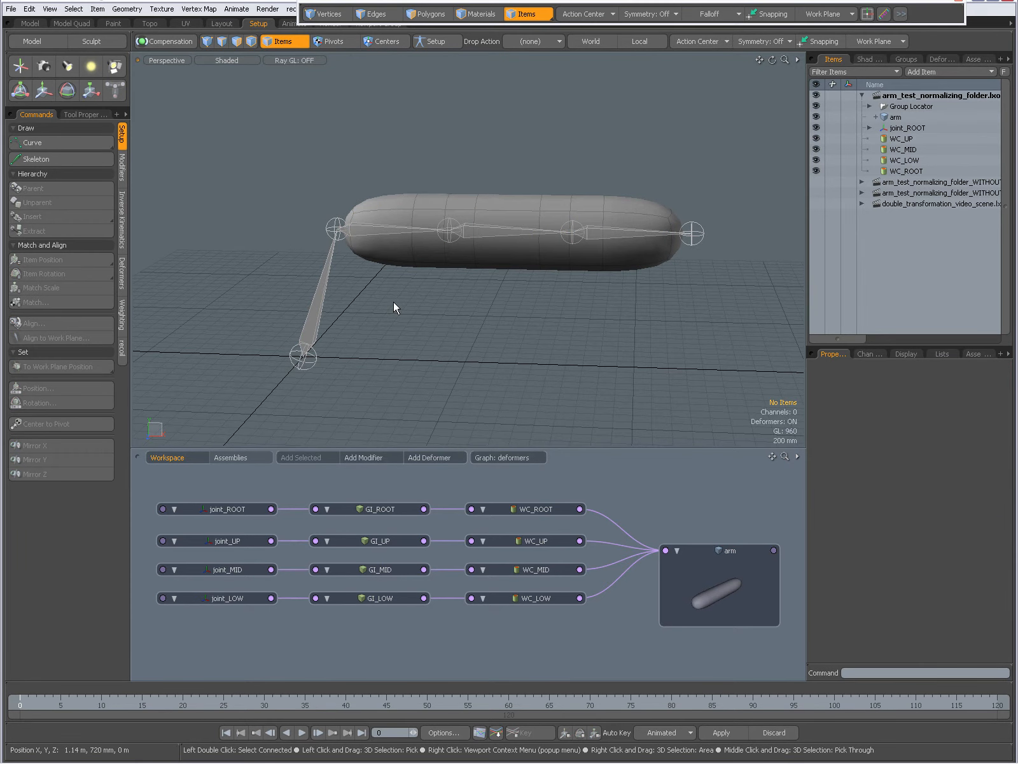
Show the deformer commands and examine the joints joint_ROOT, joint_UP, joint_MID and joint_LOW one by one.
{"action": "double_click", "coordinate": [310, 336]}
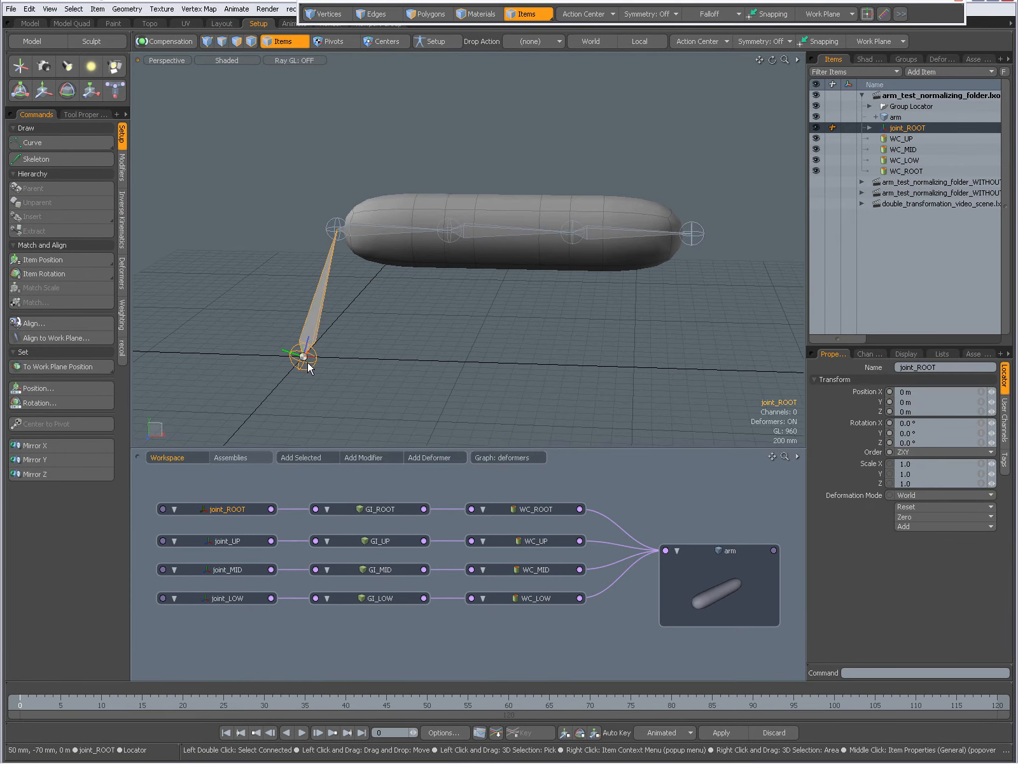
{"action": "left_click", "coordinate": [425, 337]}
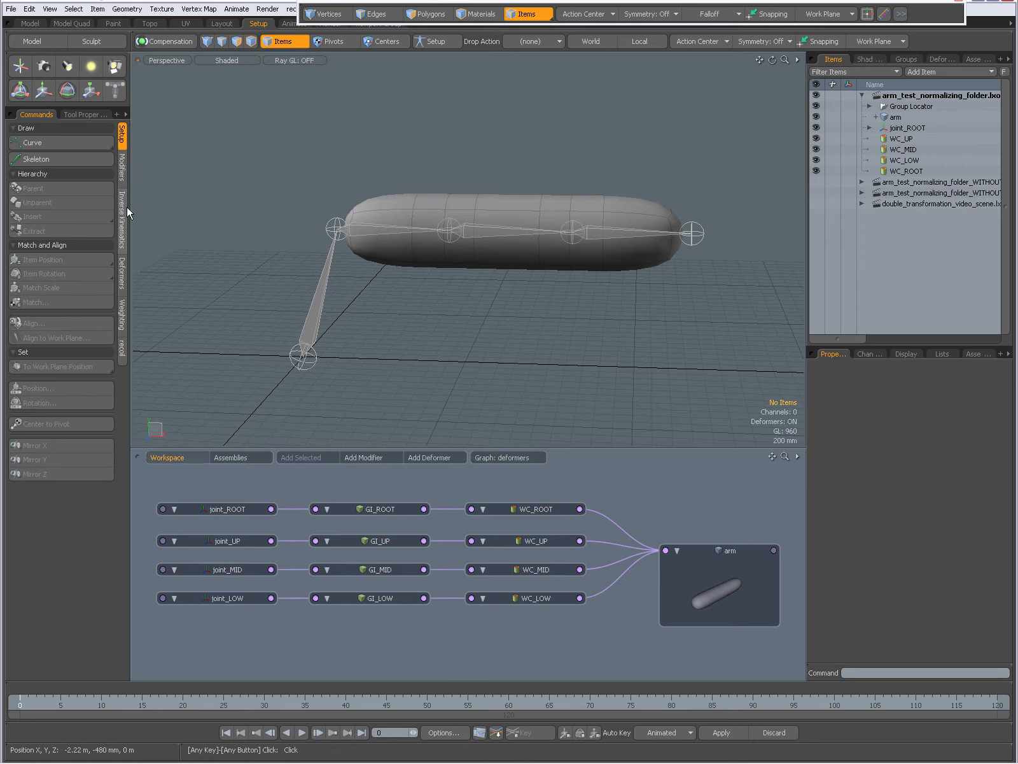
{"action": "left_click", "coordinate": [123, 274]}
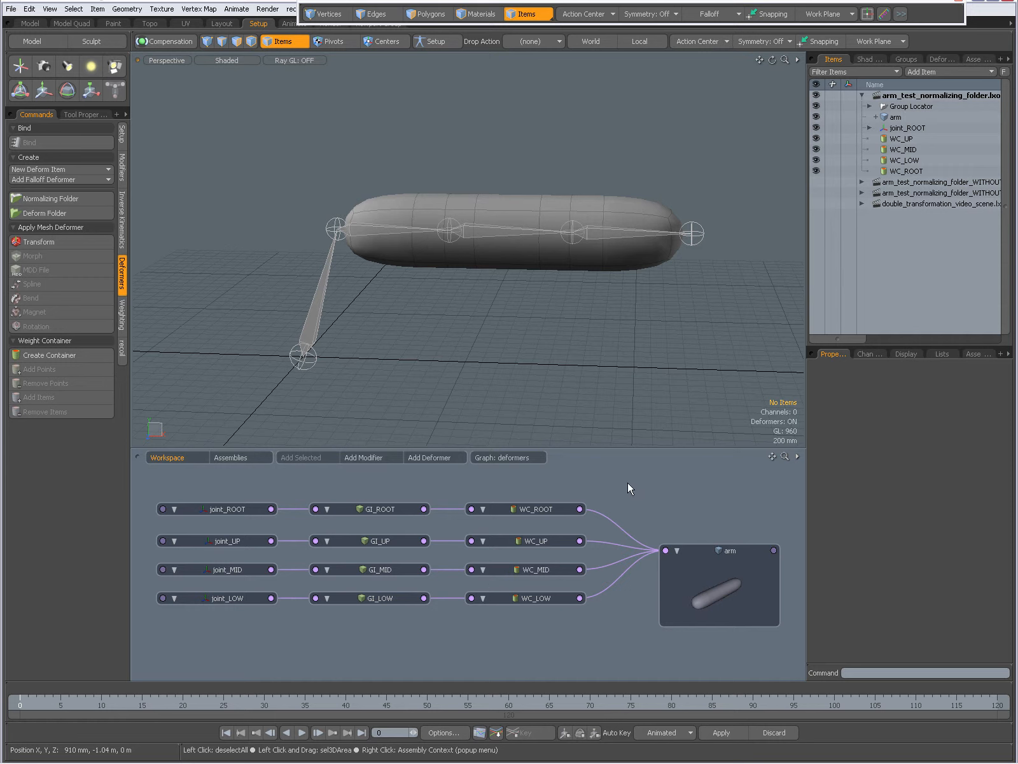
{"action": "left_click", "coordinate": [232, 506]}
{"action": "left_click", "coordinate": [235, 541]}
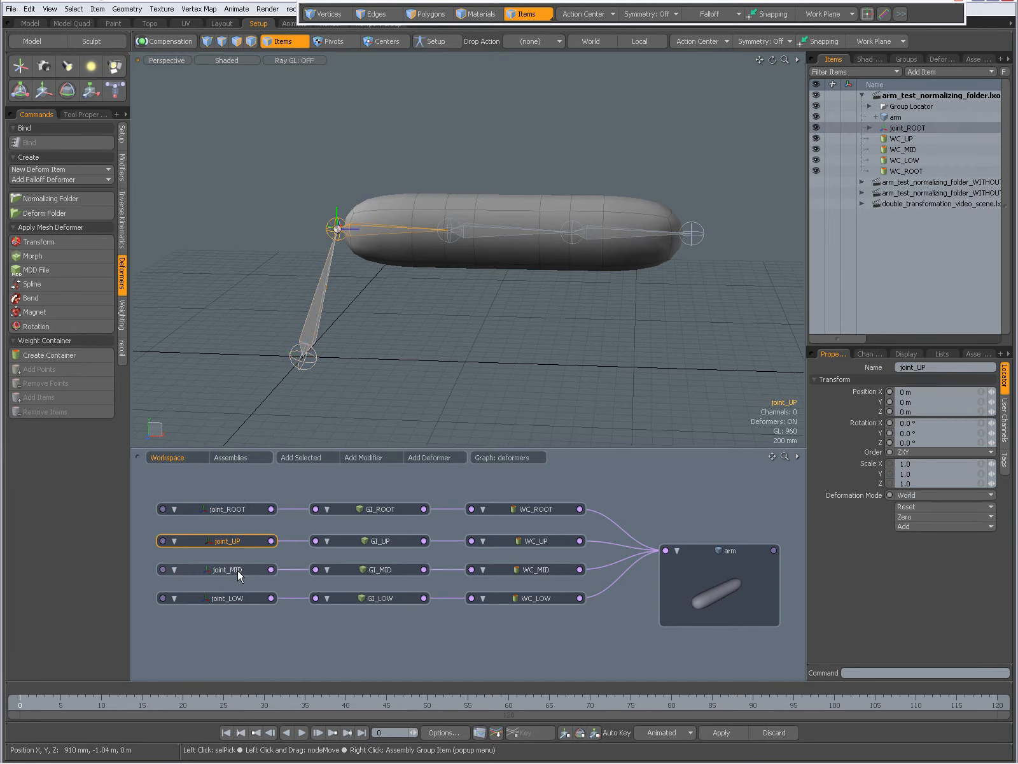
{"action": "left_click", "coordinate": [236, 570]}
{"action": "left_click", "coordinate": [237, 599]}
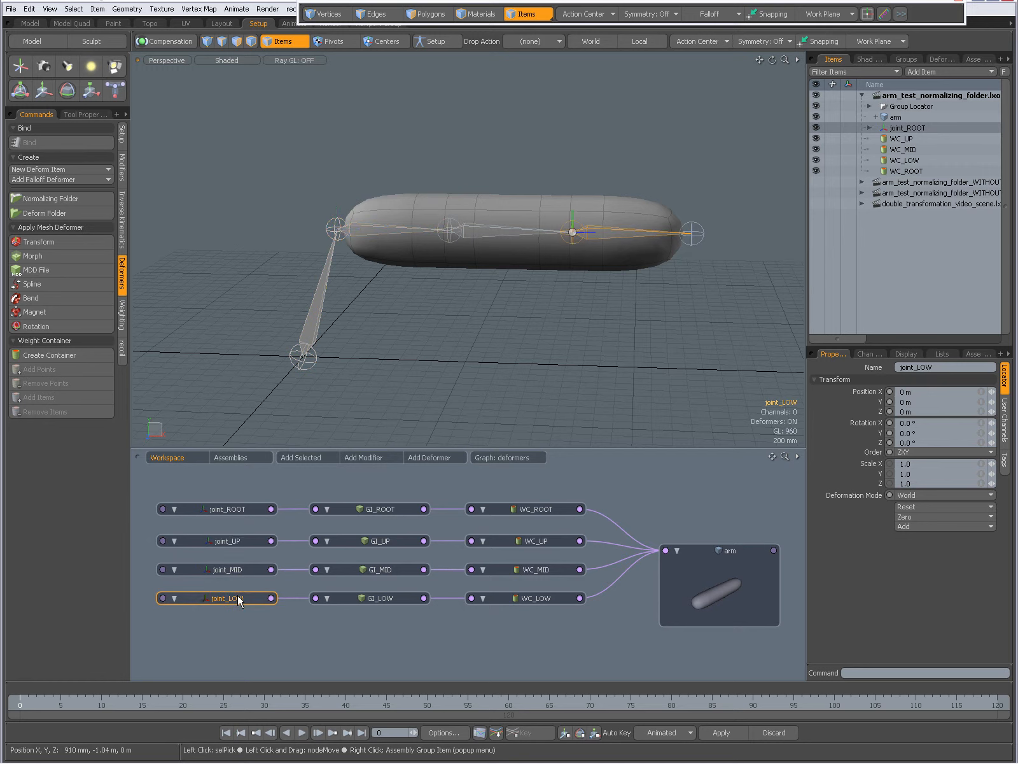
{"action": "left_click", "coordinate": [372, 482]}
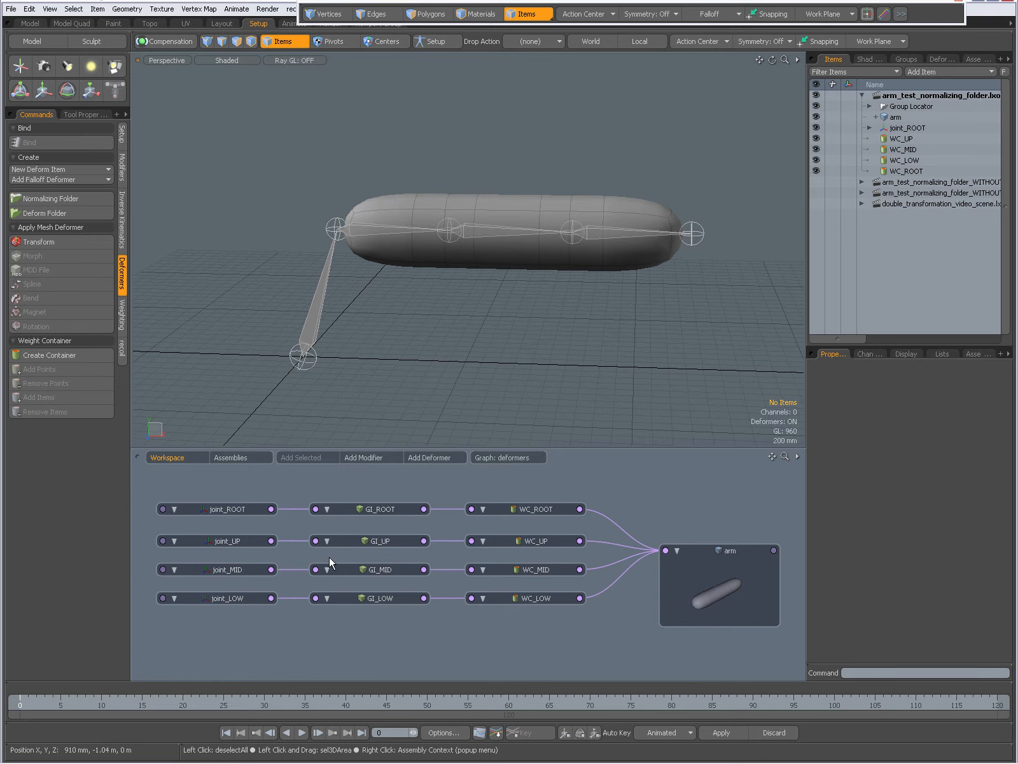
Set the viewport shading to Vertex Map and inspect the weights of WC_ROOT, WC_UP, WC_MID and WC_LOW.
{"action": "left_click", "coordinate": [226, 60]}
{"action": "left_click", "coordinate": [221, 81]}
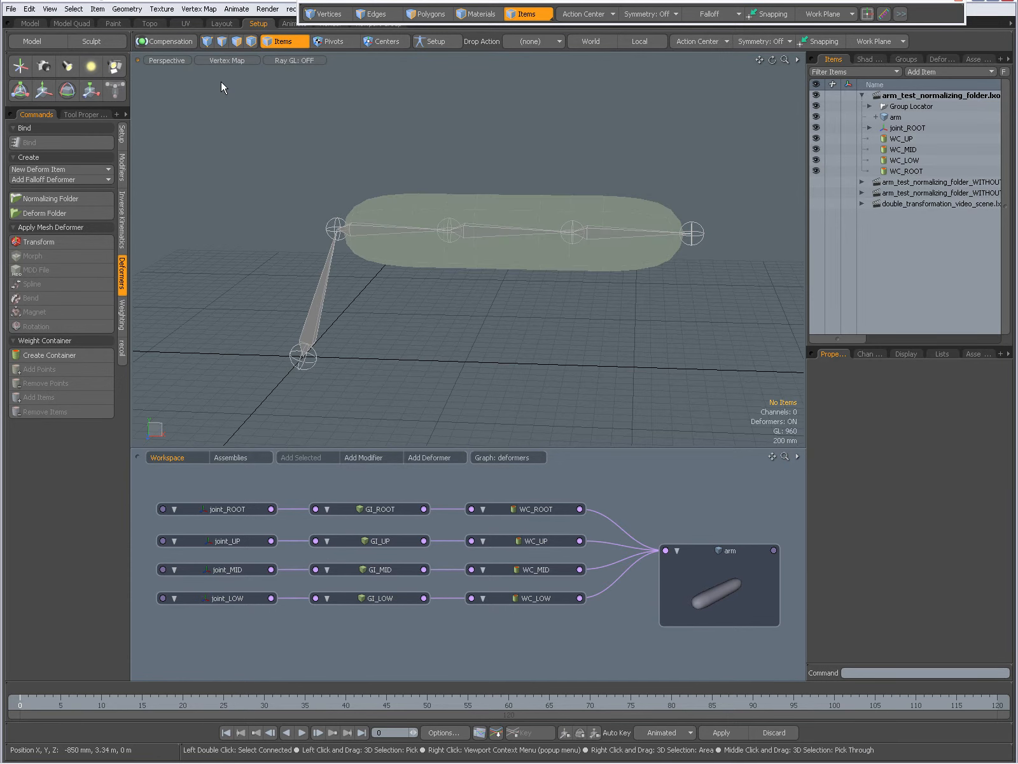
{"action": "left_click", "coordinate": [517, 506]}
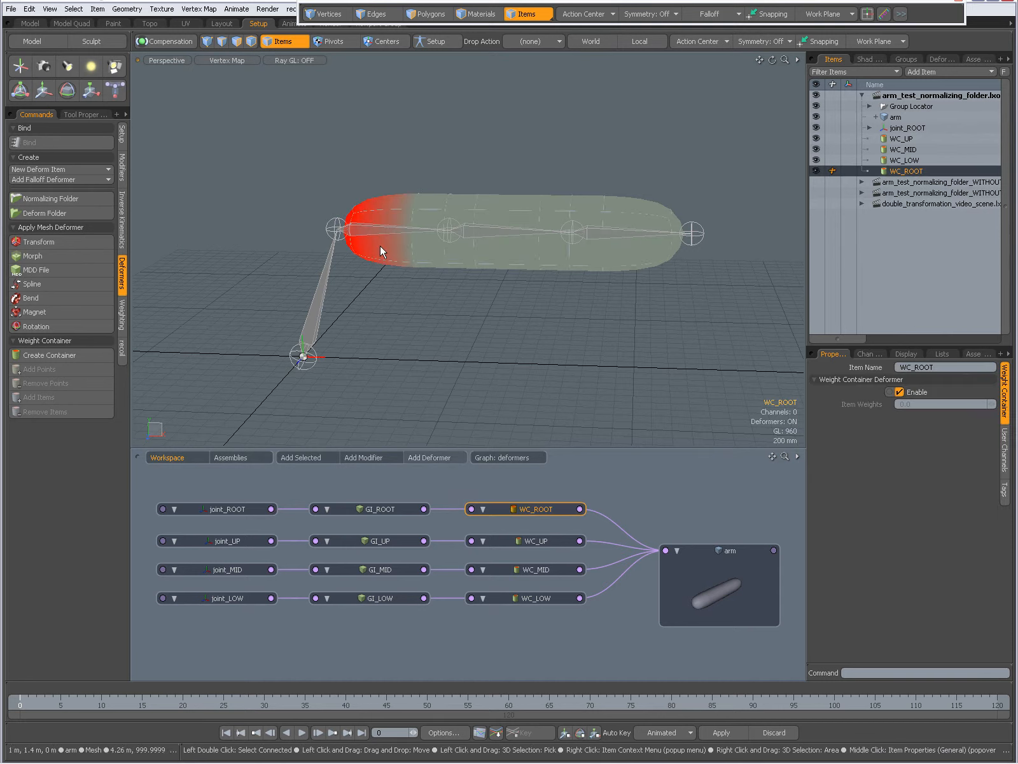
{"action": "left_click_drag", "start_coordinate": [455, 343], "coordinate": [522, 382], "text": "alt"}
{"action": "left_click", "coordinate": [539, 538]}
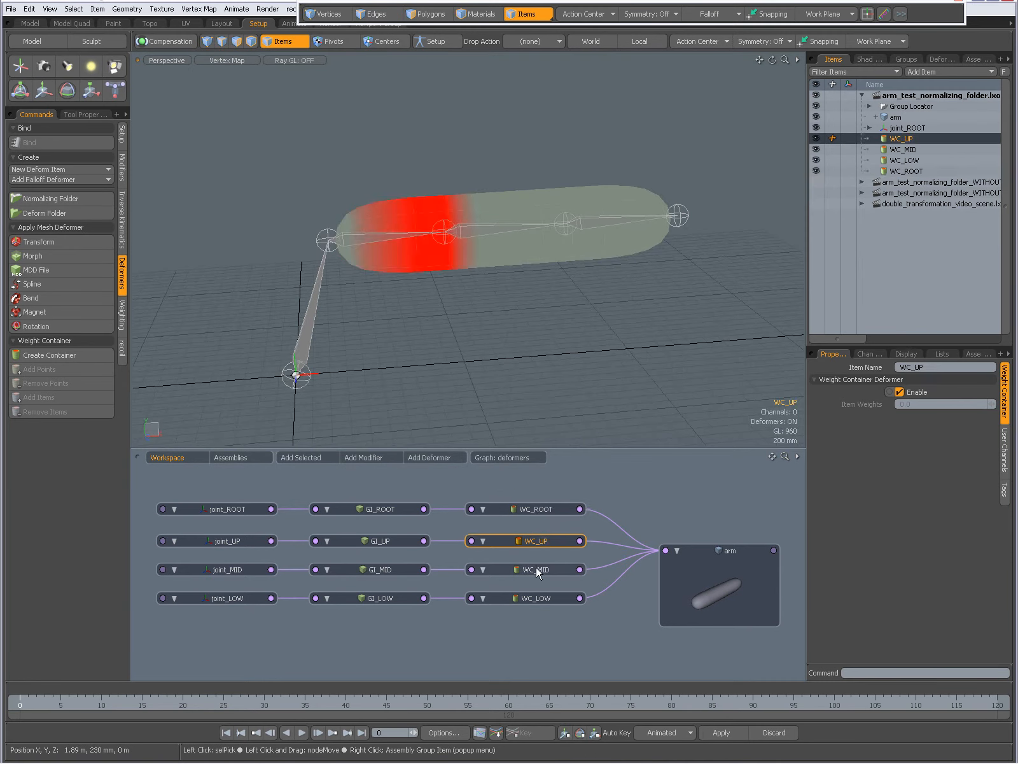
{"action": "left_click", "coordinate": [536, 566]}
{"action": "left_click", "coordinate": [540, 598]}
{"action": "left_click", "coordinate": [580, 324]}
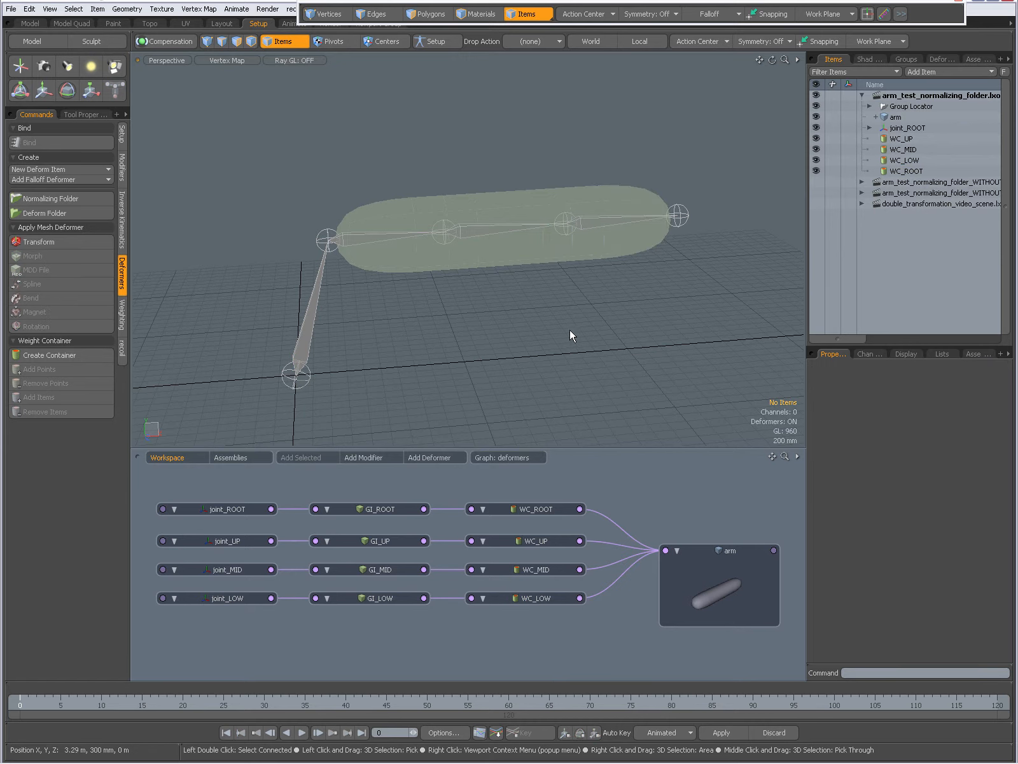
Expand the Normalizing Folder in the deformer list and compare the weights of its four GI influences with those of WC_ROOT.
{"action": "left_click", "coordinate": [941, 60]}
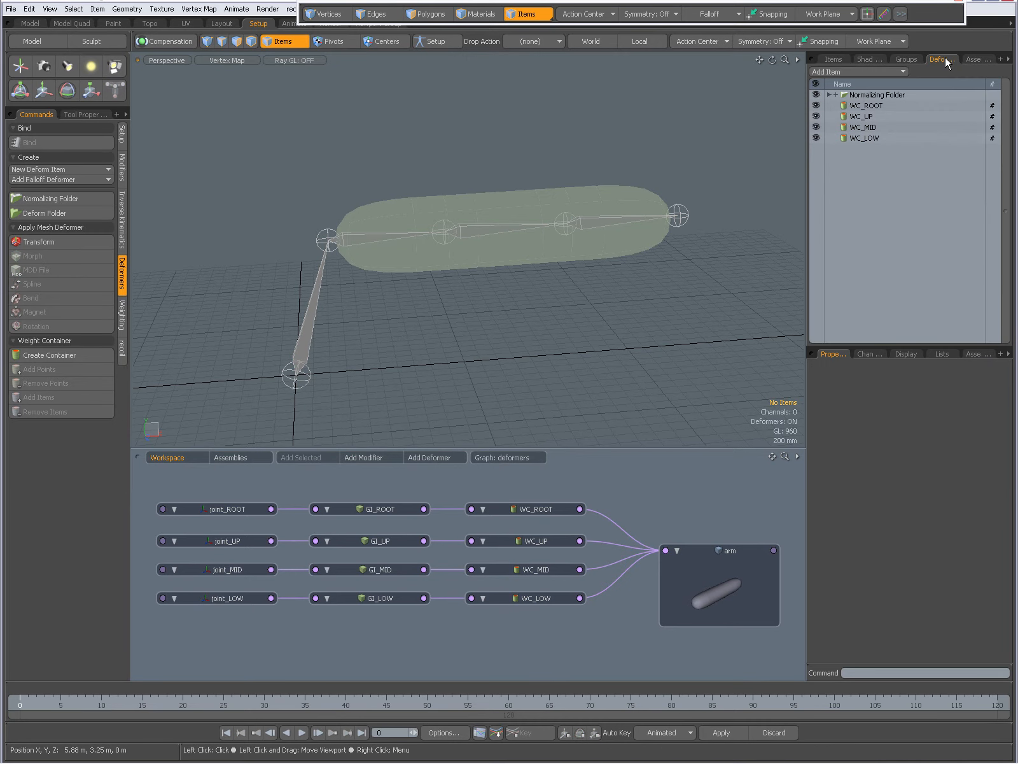
{"action": "left_click", "coordinate": [828, 95]}
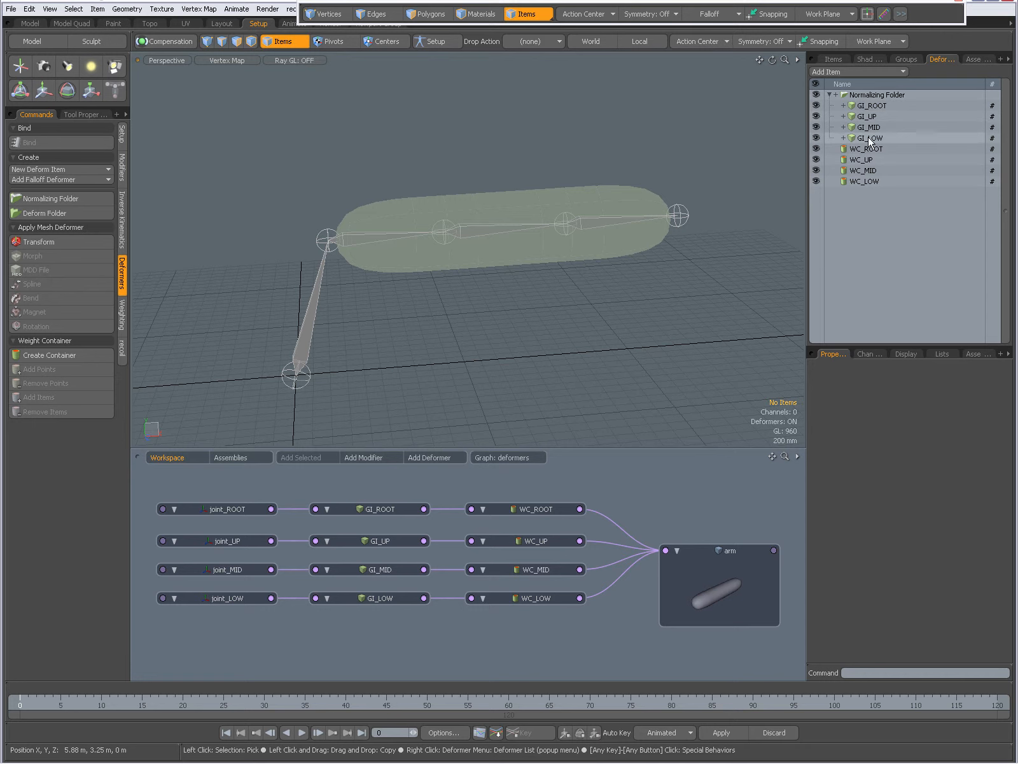
{"action": "left_click_drag", "start_coordinate": [304, 485], "coordinate": [446, 629]}
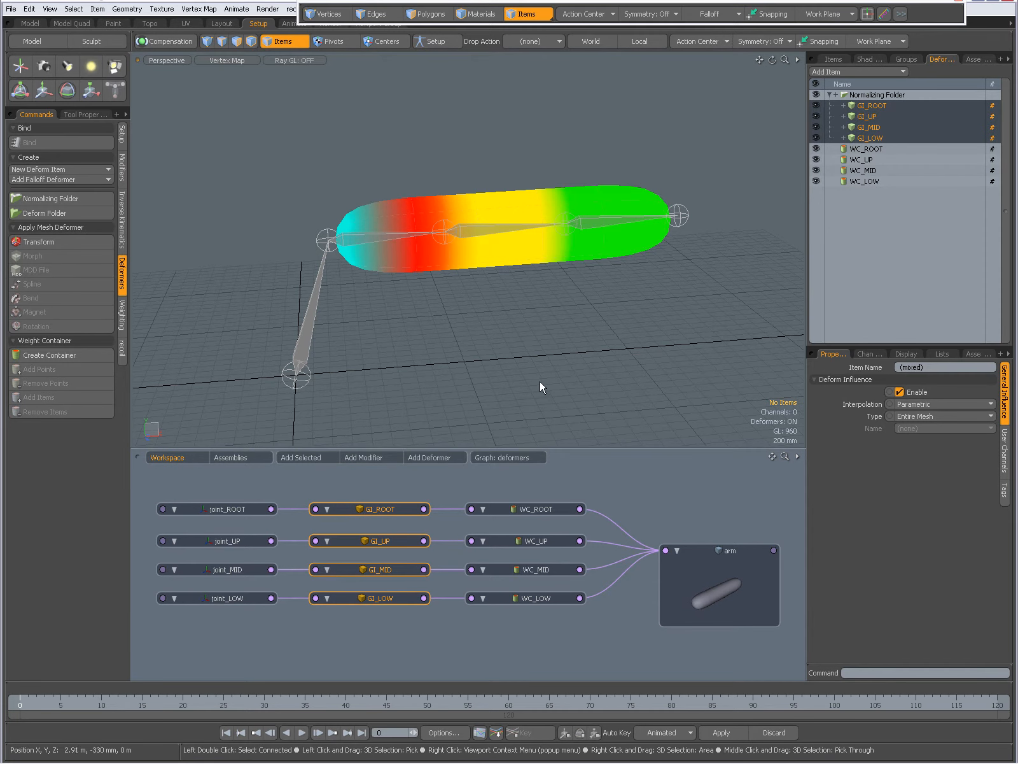
{"action": "left_click", "coordinate": [540, 509]}
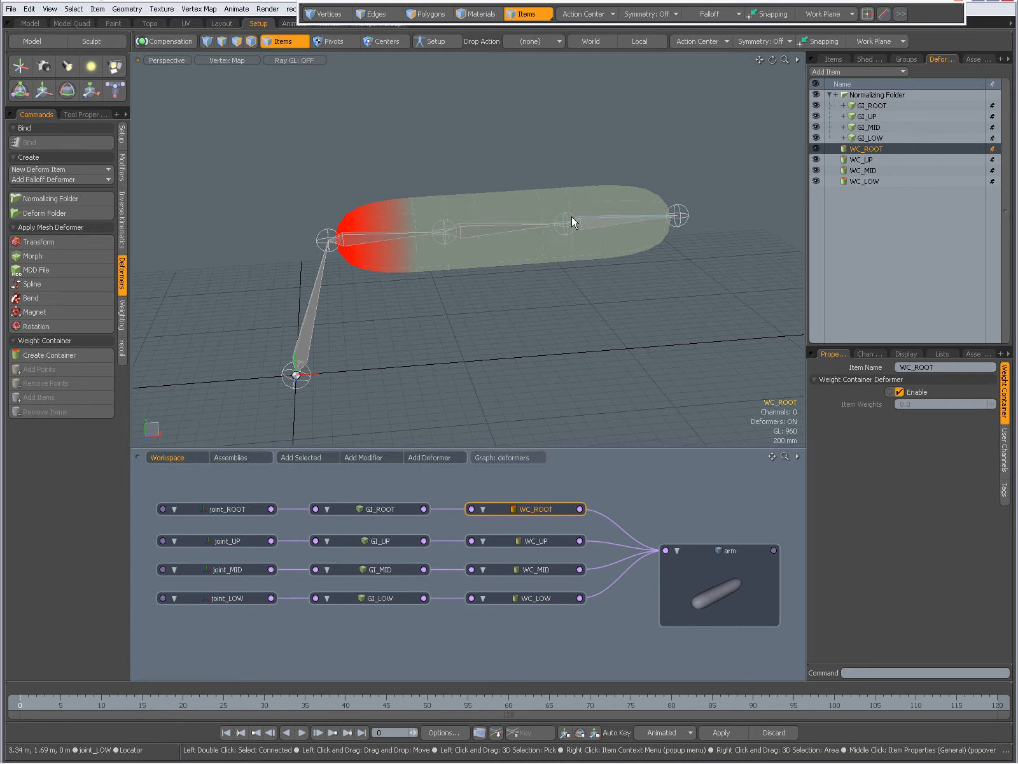
Return the viewport shading to Shaded and rotate the upper arm joint, joint_UP.
{"action": "left_click", "coordinate": [231, 60]}
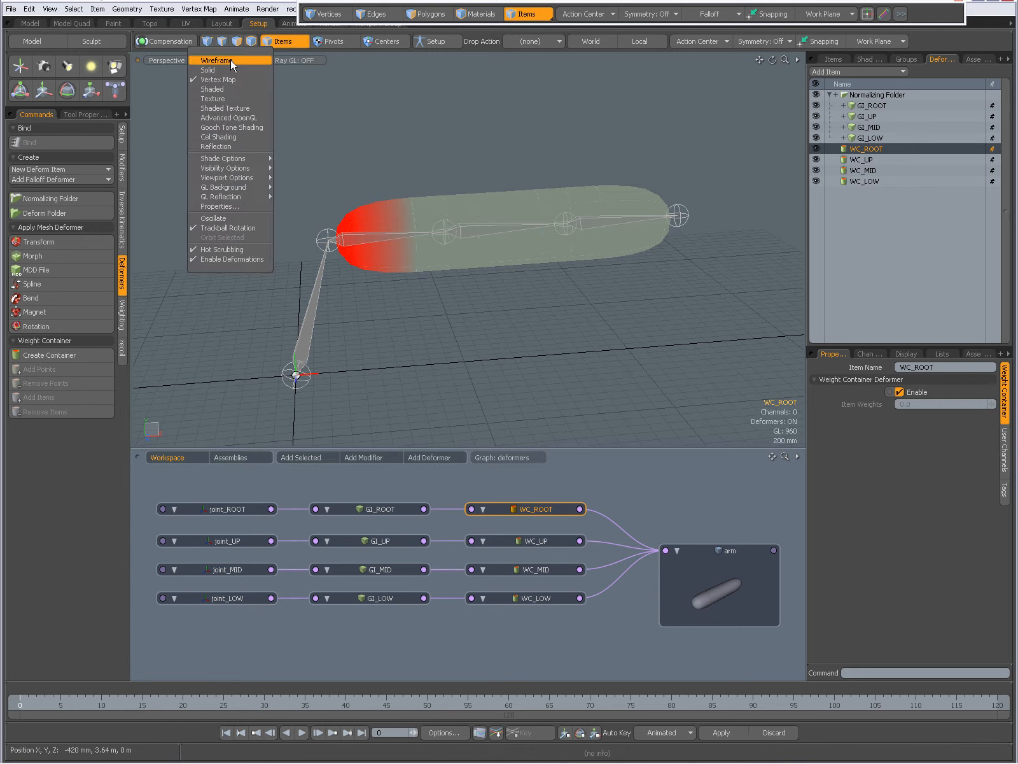
{"action": "left_click", "coordinate": [223, 84]}
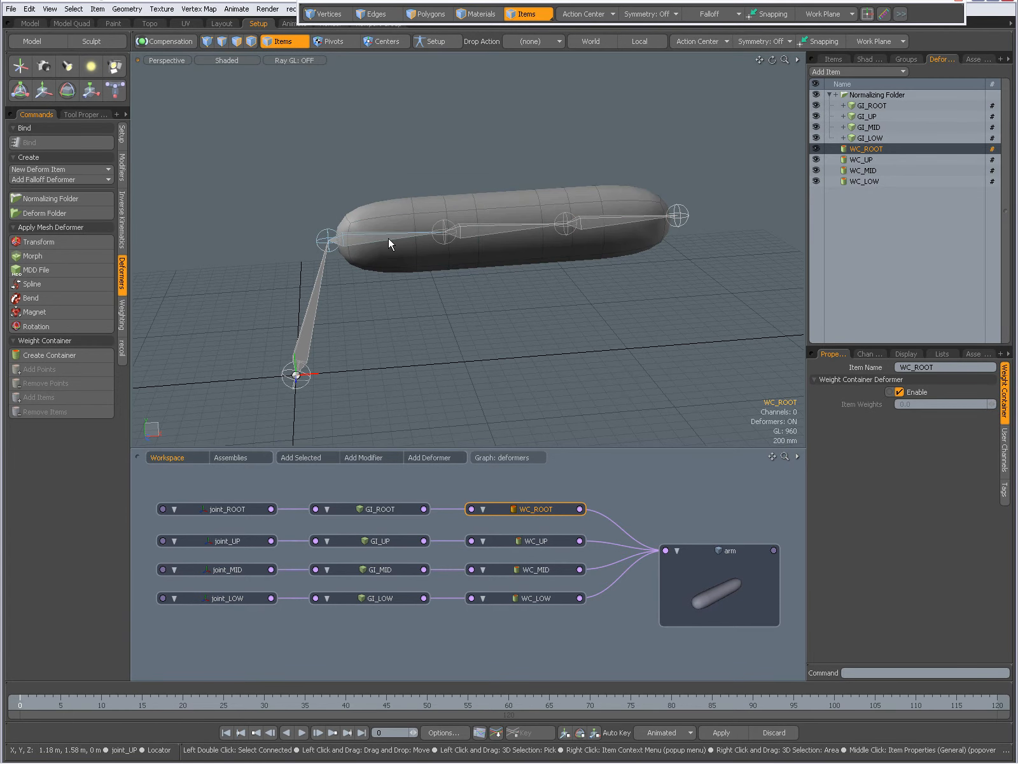
{"action": "left_click", "coordinate": [388, 235]}
{"action": "key", "text": "e"}
{"action": "left_click_drag", "start_coordinate": [362, 254], "coordinate": [494, 234]}
{"action": "key", "text": "q"}
Rotate joint_MID, and rotate joint_LOW to about -15.7° in X and -19.2° in Y to bend the arm.
{"action": "left_click", "coordinate": [460, 225]}
{"action": "key", "text": "e"}
{"action": "left_click_drag", "start_coordinate": [441, 210], "coordinate": [439, 206]}
{"action": "key", "text": "q"}
{"action": "left_click", "coordinate": [571, 201]}
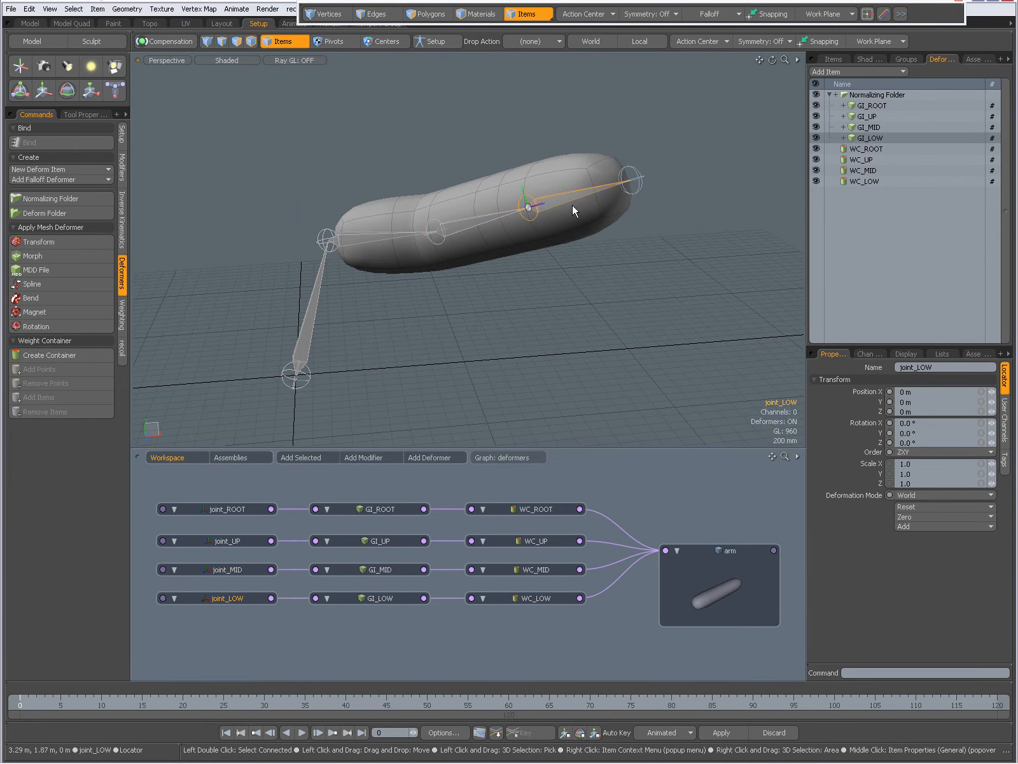
{"action": "key", "text": "e"}
{"action": "left_click_drag", "start_coordinate": [535, 180], "coordinate": [536, 188]}
{"action": "key", "text": "q"}
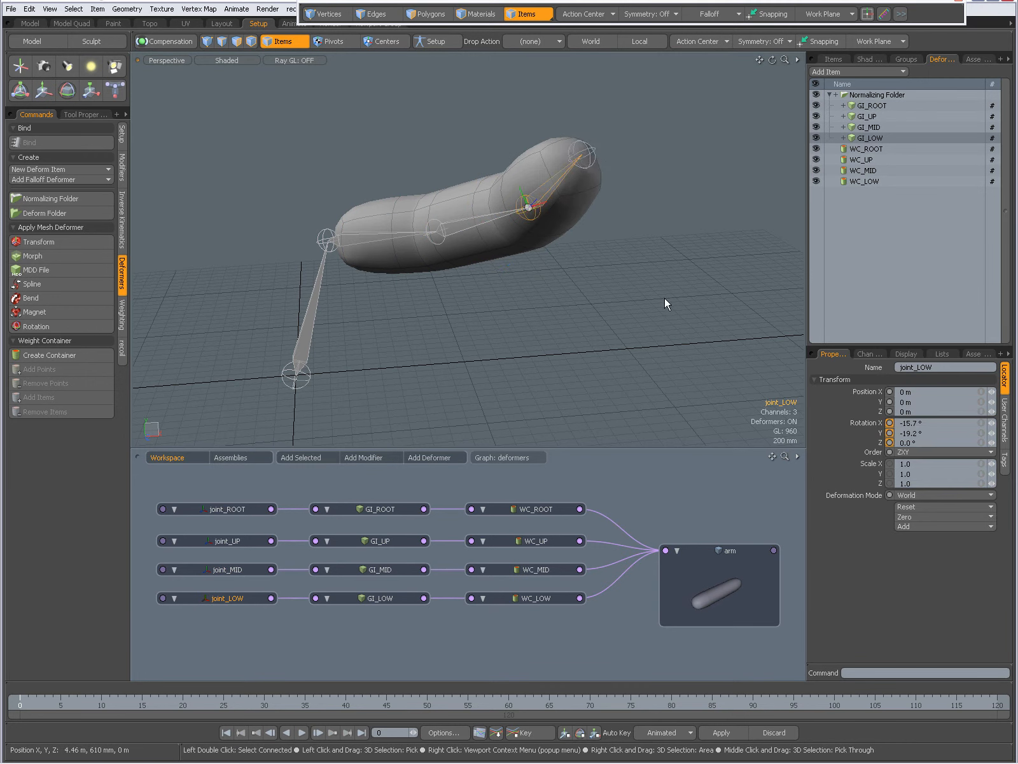
{"action": "left_click", "coordinate": [664, 297]}
Switch to the first arm_test_normalizing_folder_WITHOUT scene and show its deformer list.
{"action": "left_click", "coordinate": [833, 59]}
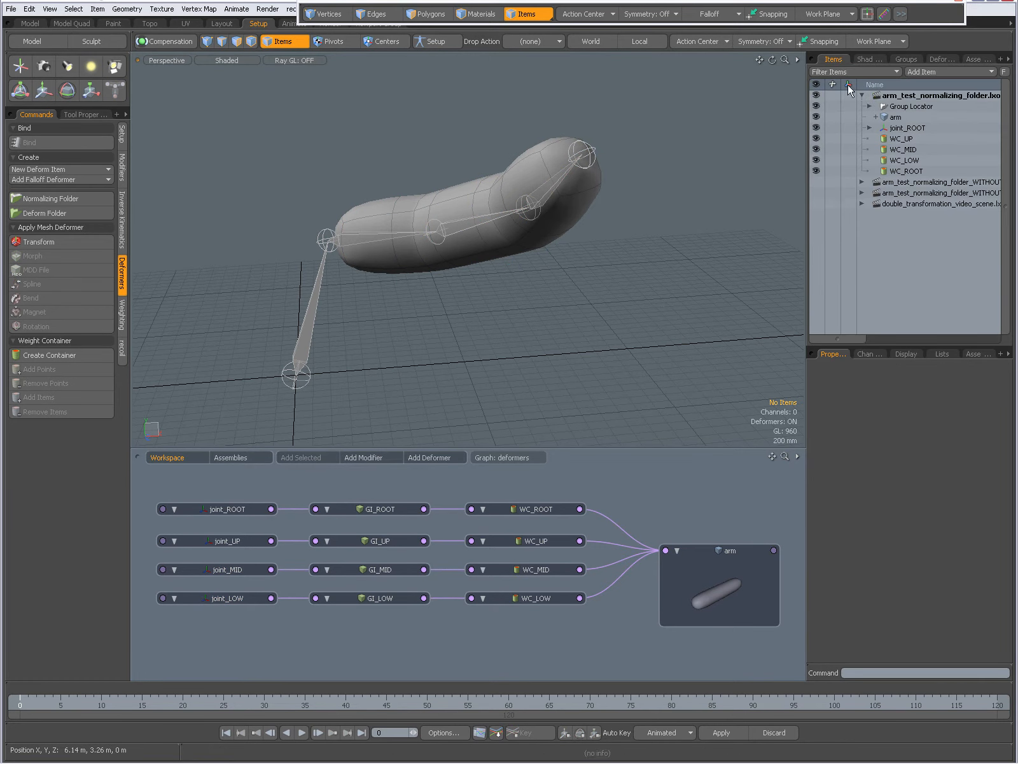
{"action": "left_click", "coordinate": [862, 96]}
{"action": "left_click", "coordinate": [862, 106]}
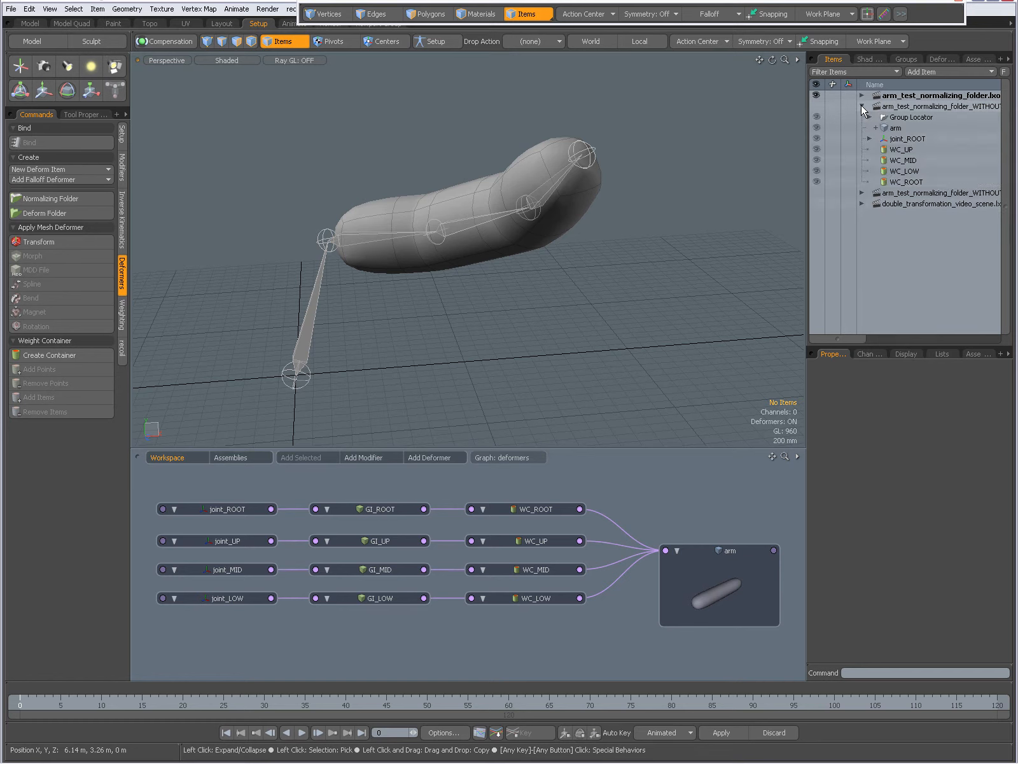
{"action": "left_click", "coordinate": [885, 126]}
{"action": "left_click", "coordinate": [597, 291]}
{"action": "left_click_drag", "start_coordinate": [595, 290], "coordinate": [542, 303], "text": "alt"}
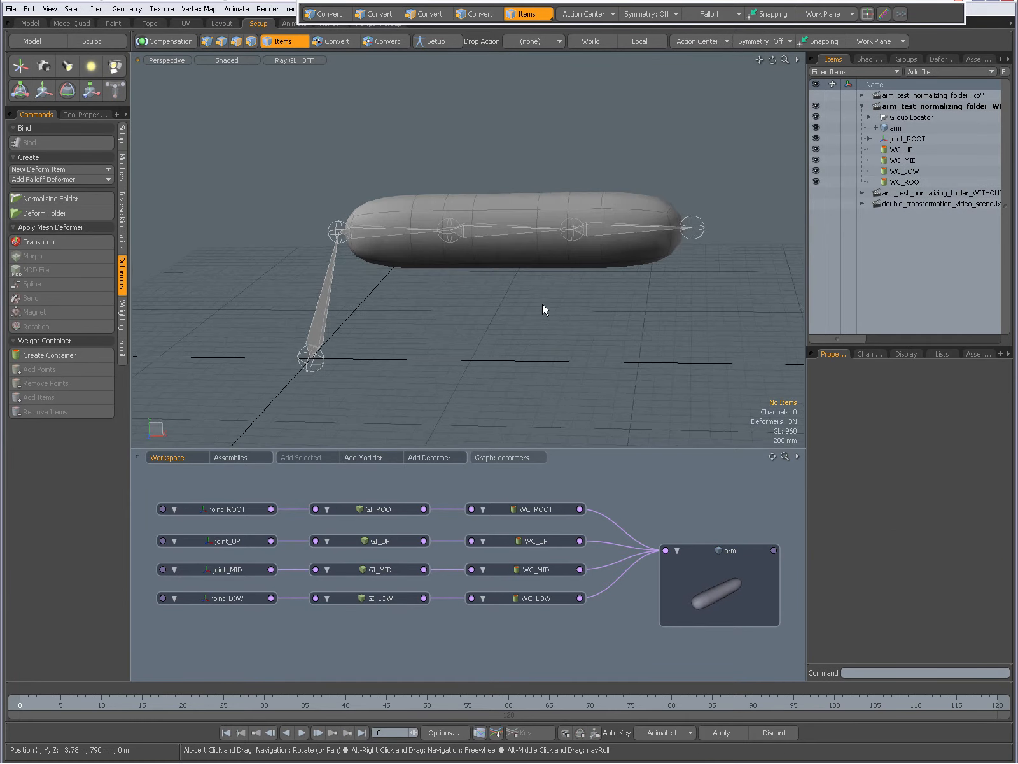
{"action": "left_click", "coordinate": [938, 59]}
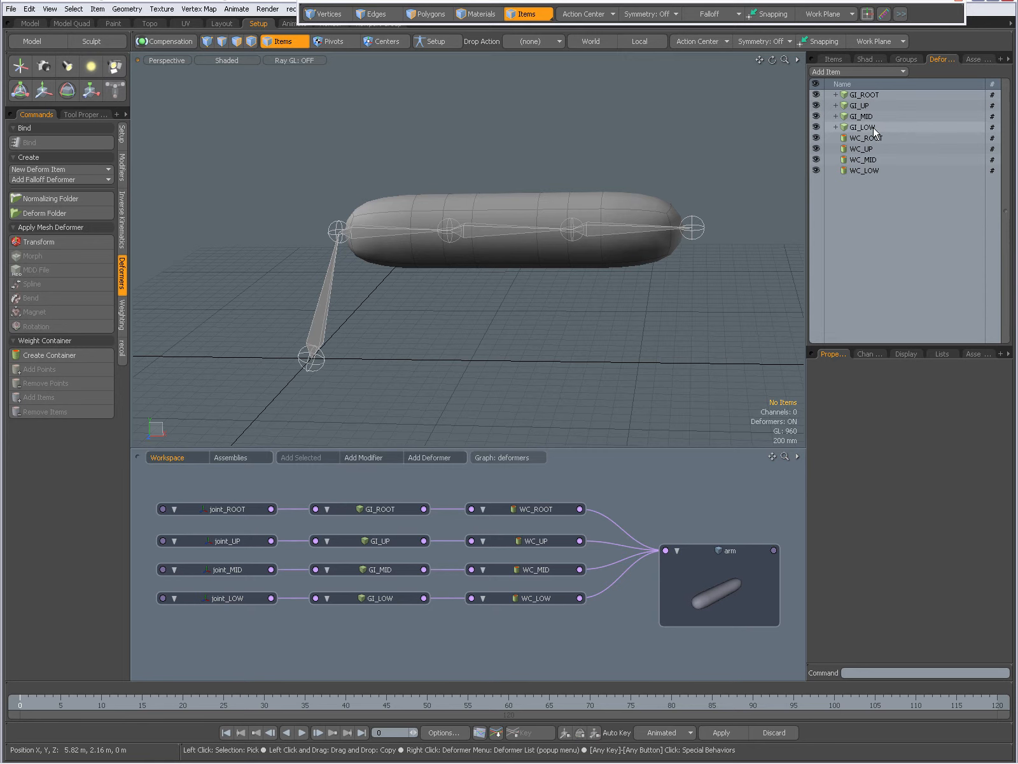
Rotate joint_UP to about -15.5° in Y in the scene without a normalizing folder.
{"action": "left_click", "coordinate": [380, 230]}
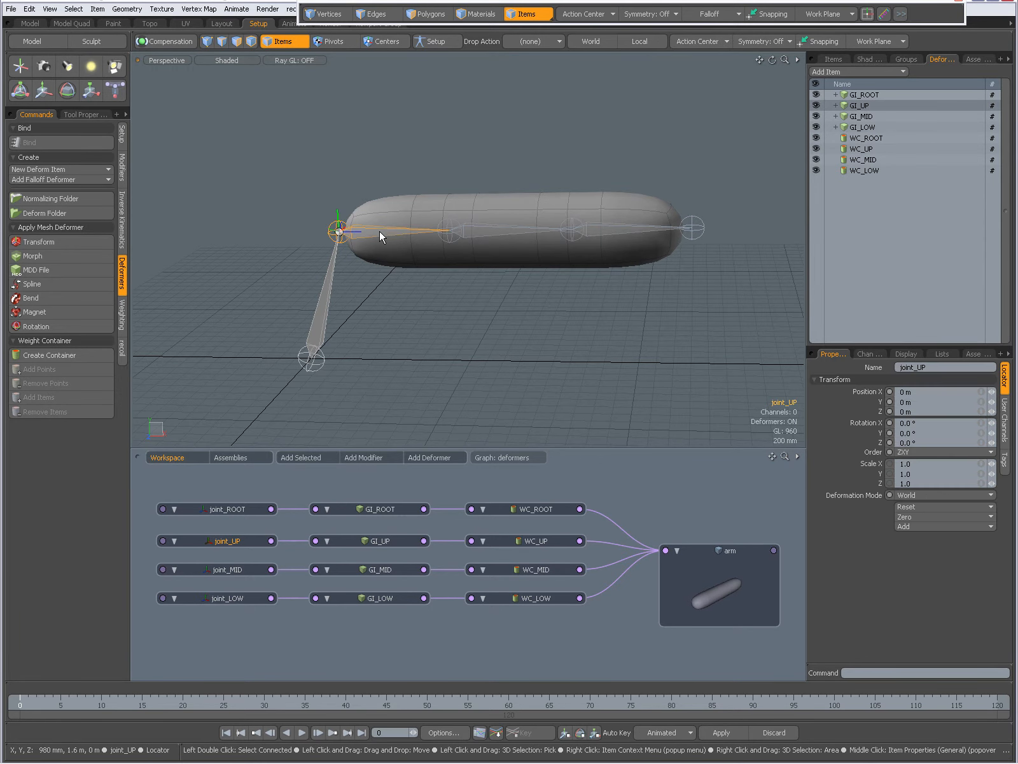
{"action": "key", "text": "e"}
{"action": "left_click_drag", "start_coordinate": [360, 243], "coordinate": [357, 244]}
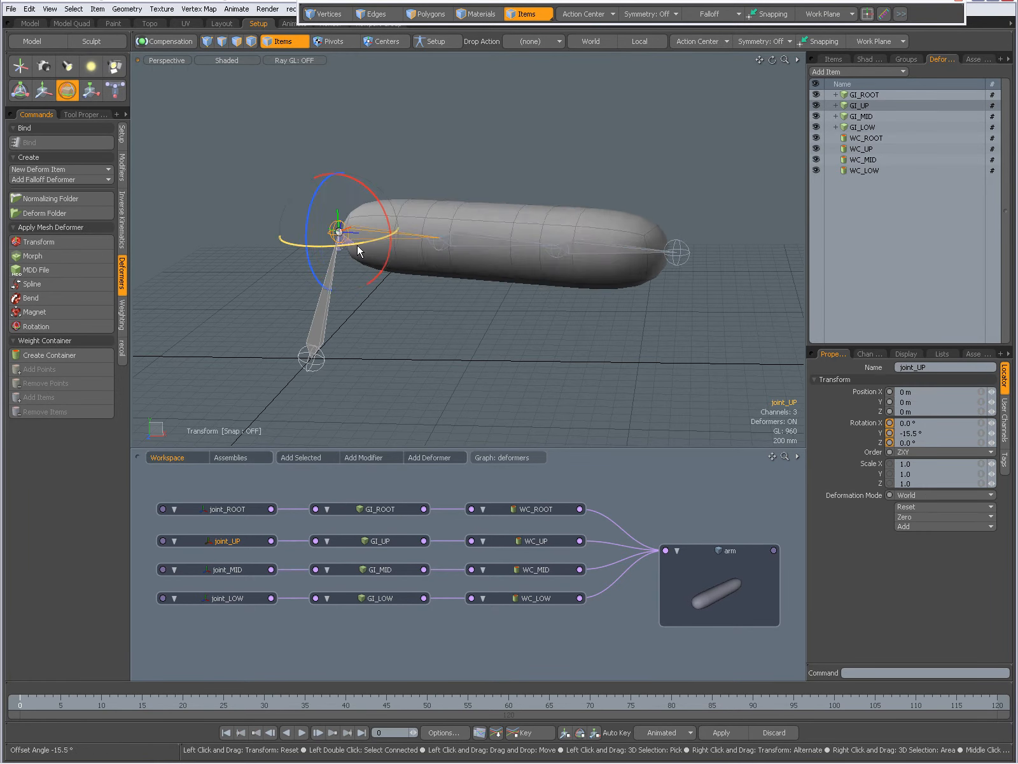
Rotate joint_MID and joint_LOW to bend the arm, leave the rotate tool, and clear the item selection.
{"action": "left_click", "coordinate": [454, 241]}
{"action": "left_click_drag", "start_coordinate": [478, 226], "coordinate": [540, 131]}
{"action": "left_click", "coordinate": [533, 141]}
{"action": "key", "text": "e"}
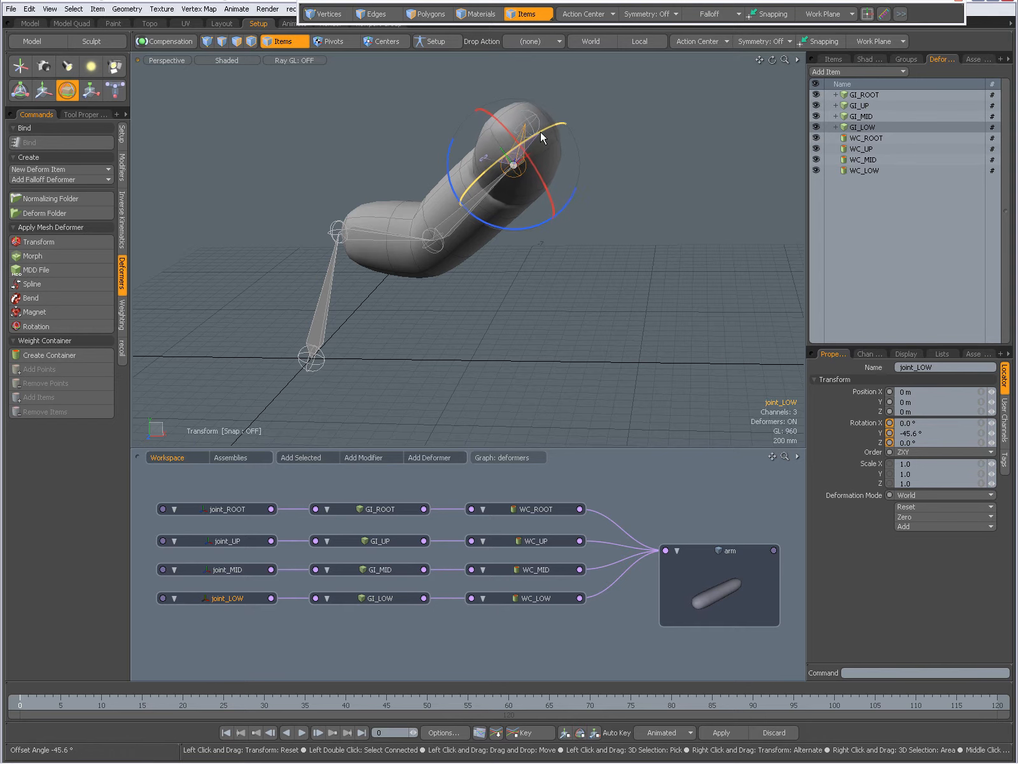
{"action": "key", "text": "space"}
{"action": "left_click", "coordinate": [482, 292]}
{"action": "left_click_drag", "start_coordinate": [482, 291], "coordinate": [543, 287], "text": "alt"}
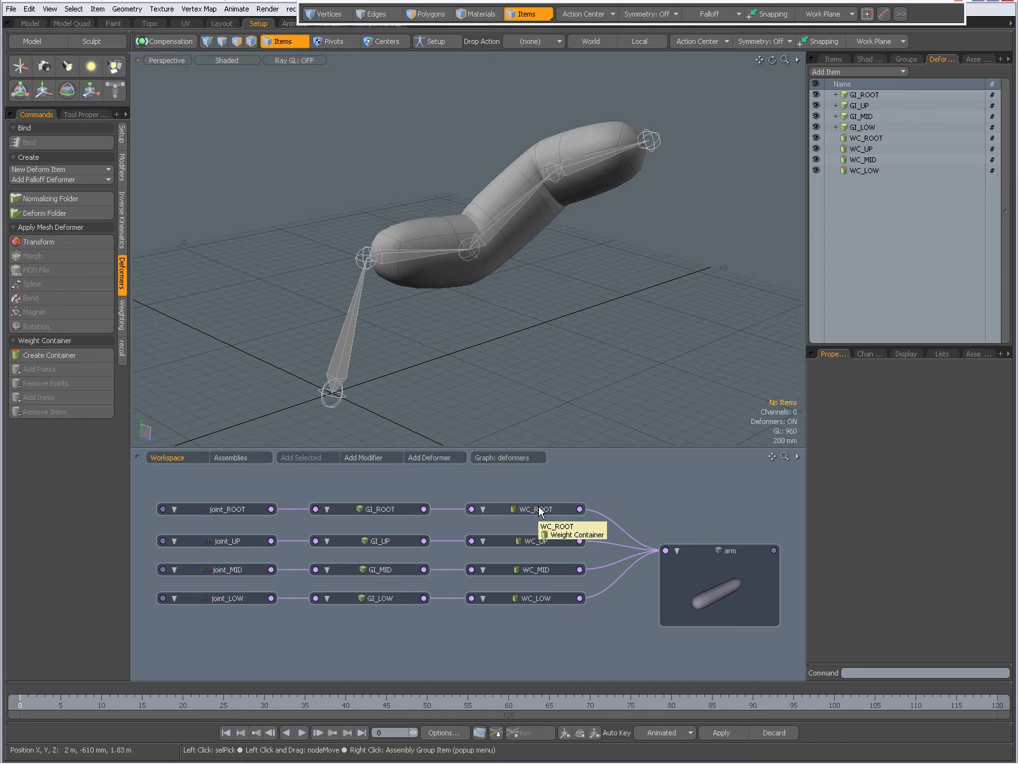
Set the viewport shading to Vertex Map and inspect the weights of WC_ROOT, WC_UP, WC_MID and WC_LOW in turn.
{"action": "left_click", "coordinate": [232, 58]}
{"action": "left_click", "coordinate": [233, 95]}
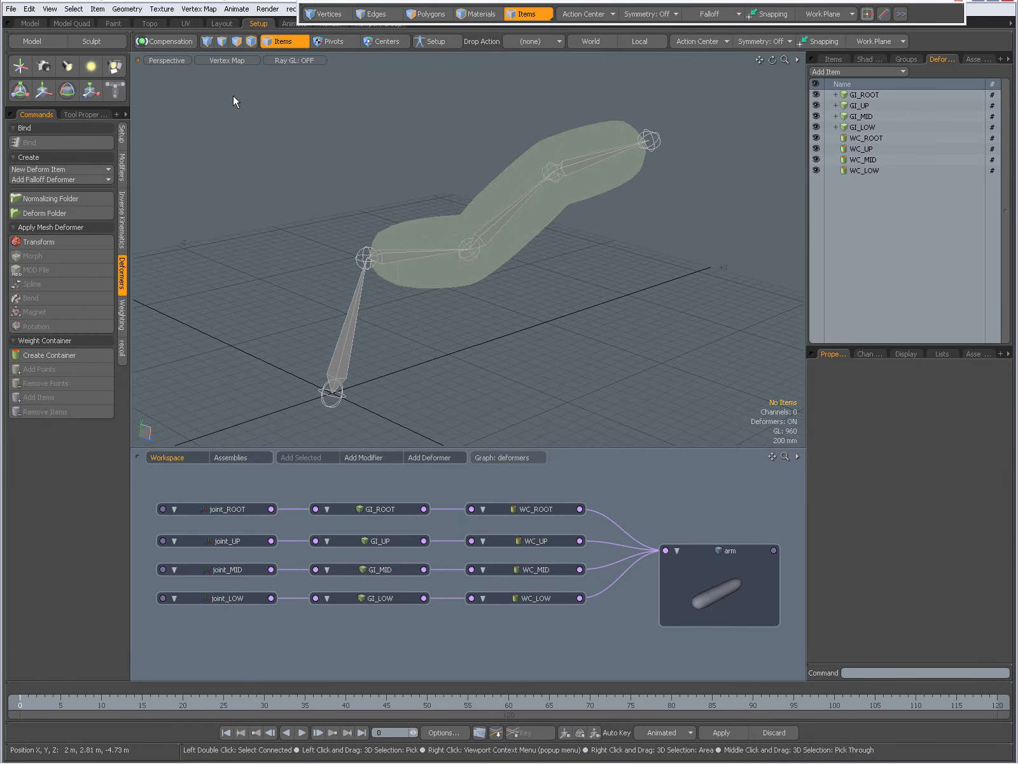
{"action": "left_click", "coordinate": [533, 509]}
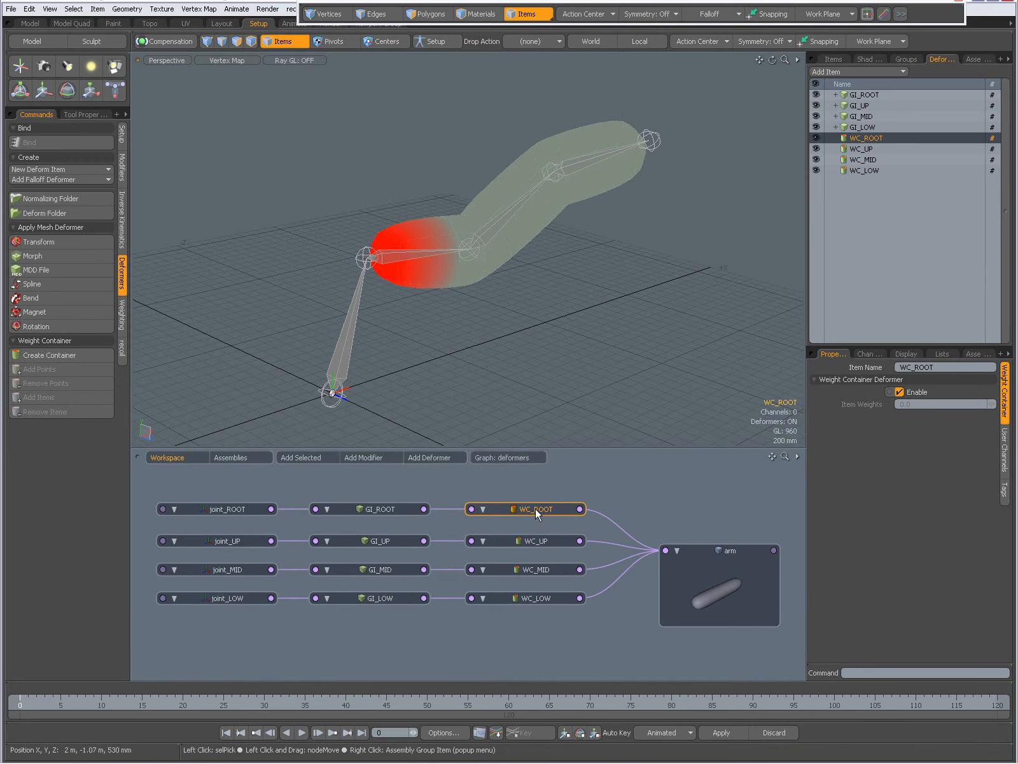
{"action": "left_click", "coordinate": [535, 539]}
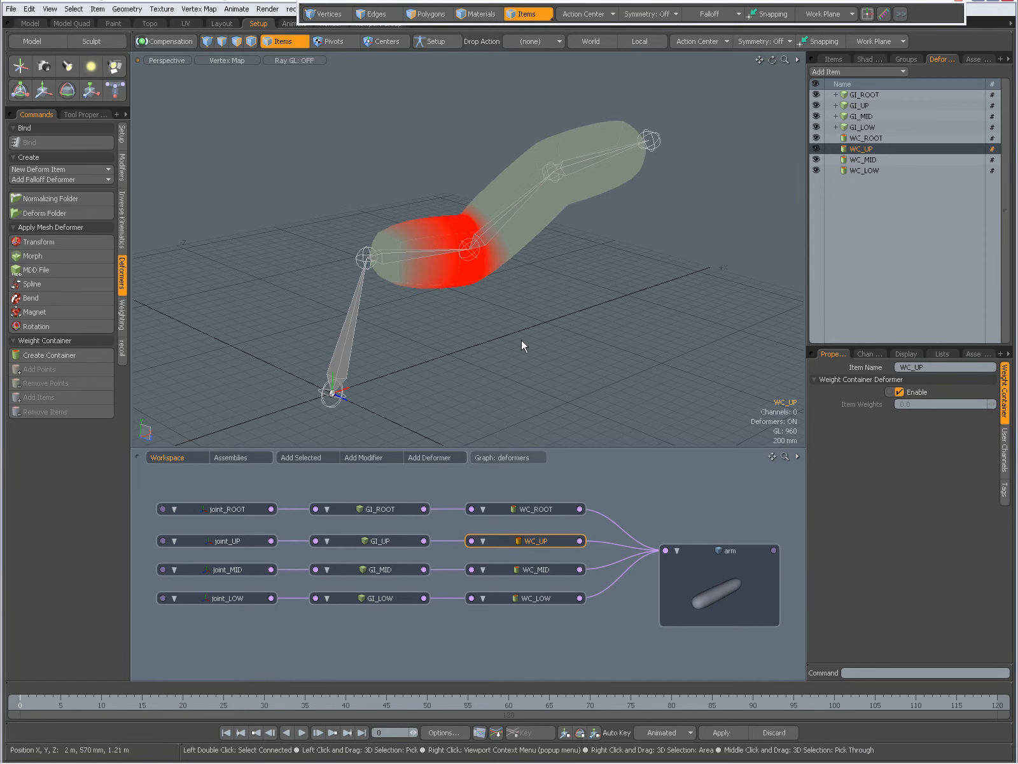
{"action": "mouse_move", "coordinate": [478, 234]}
{"action": "left_mouse_down", "text": "ctrl+alt"}
{"action": "mouse_move", "coordinate": [503, 254]}
{"action": "mouse_move", "coordinate": [464, 243]}
{"action": "left_mouse_up", "text": "ctrl+alt"}
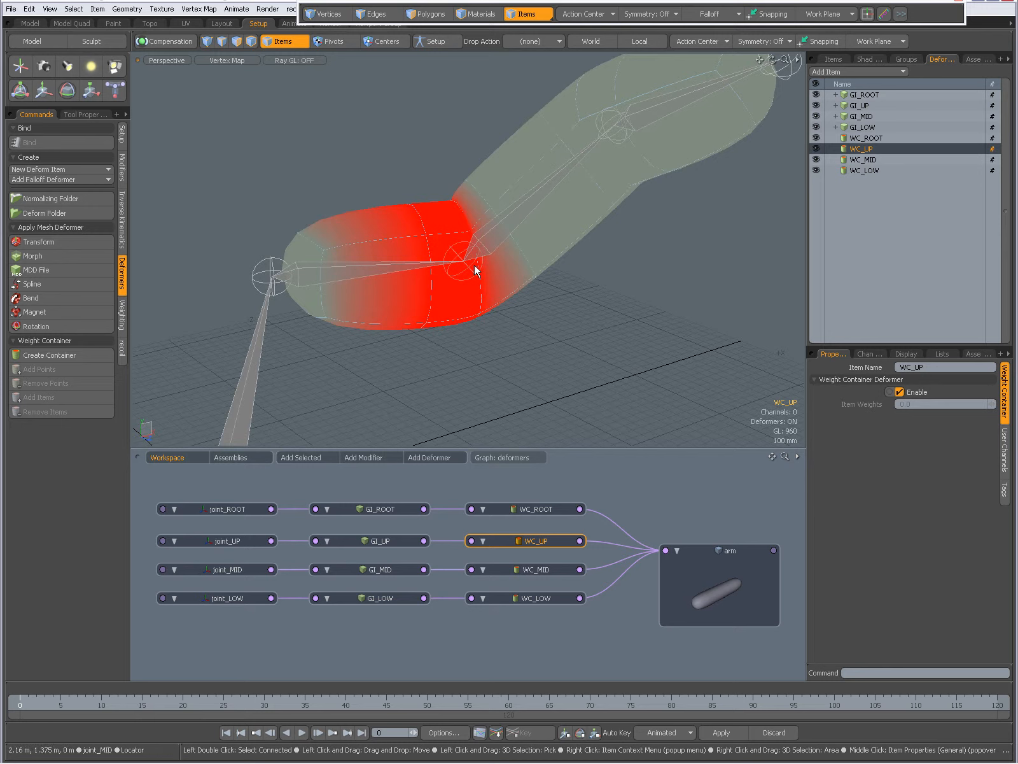
{"action": "left_click", "coordinate": [547, 566]}
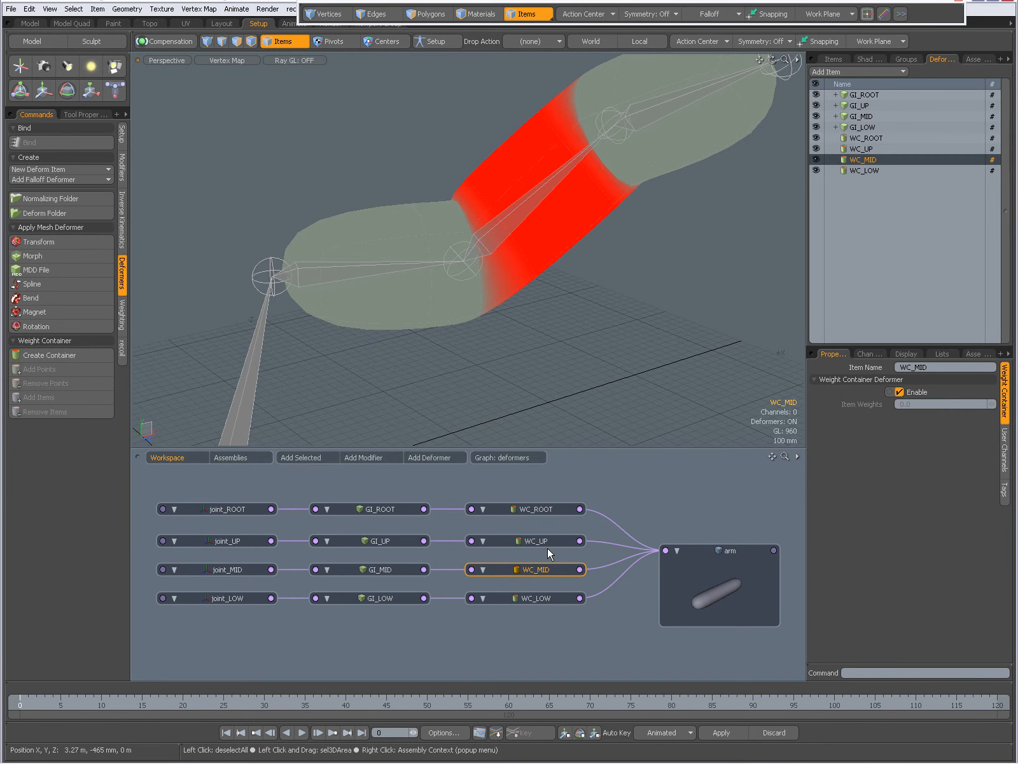
{"action": "left_click", "coordinate": [534, 598]}
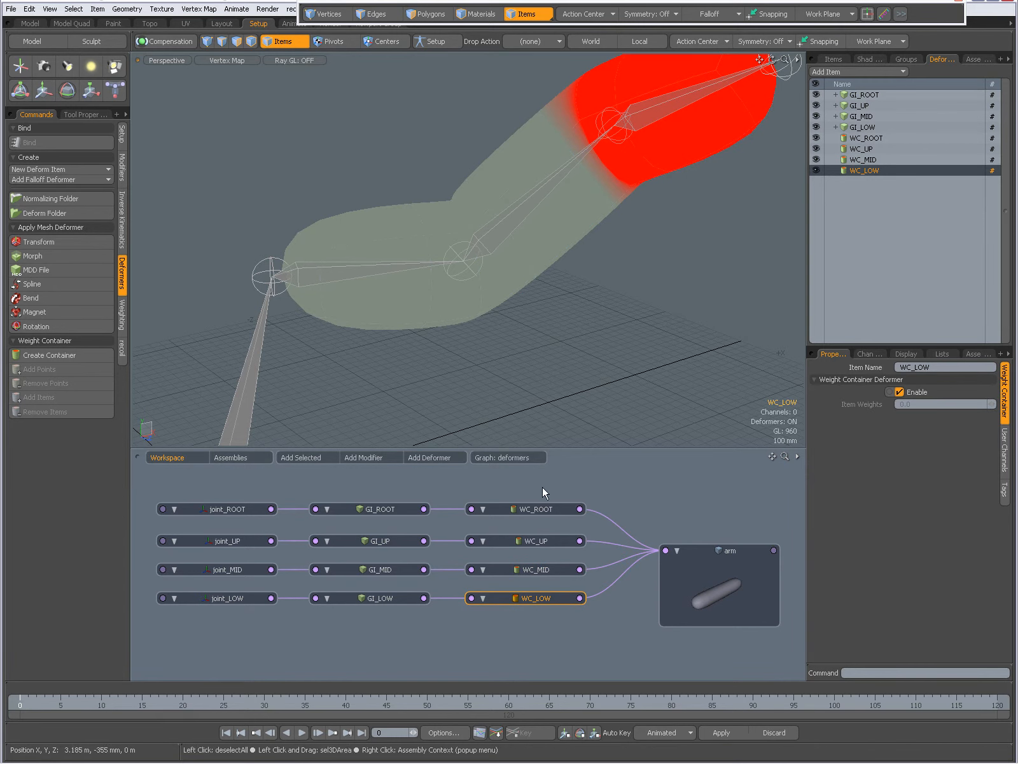
{"action": "left_click_drag", "start_coordinate": [403, 335], "coordinate": [377, 330], "text": "ctrl+alt"}
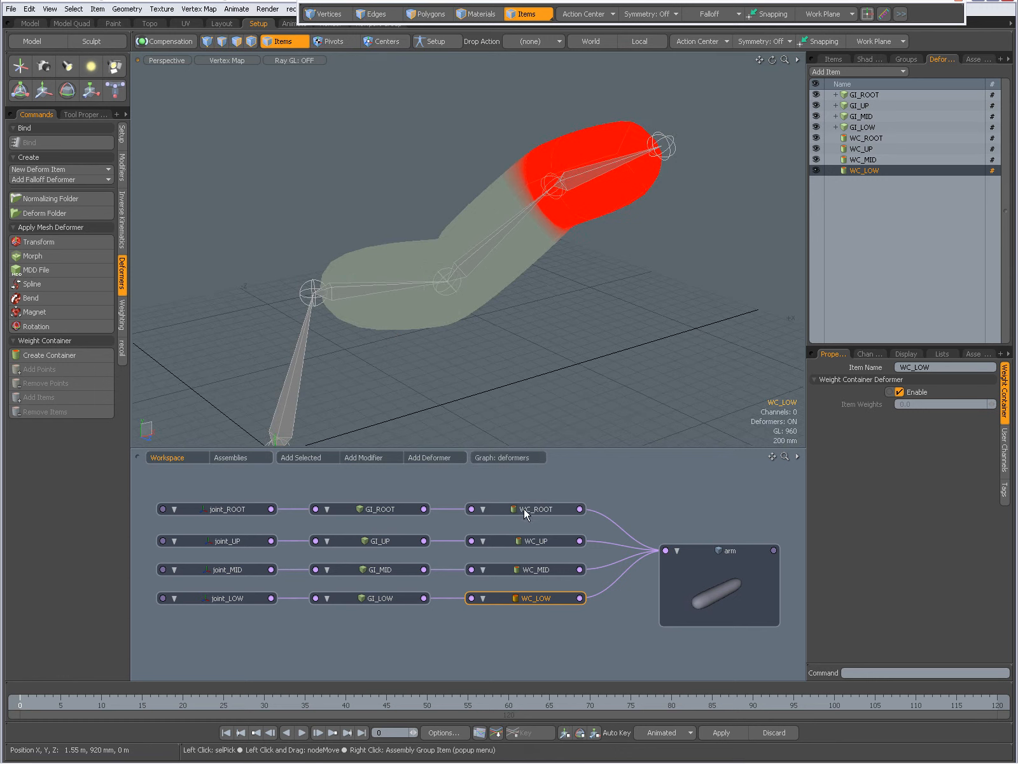
Select the arm mesh and pick the ring of four vertices at its end near joint_UP.
{"action": "left_click", "coordinate": [349, 275]}
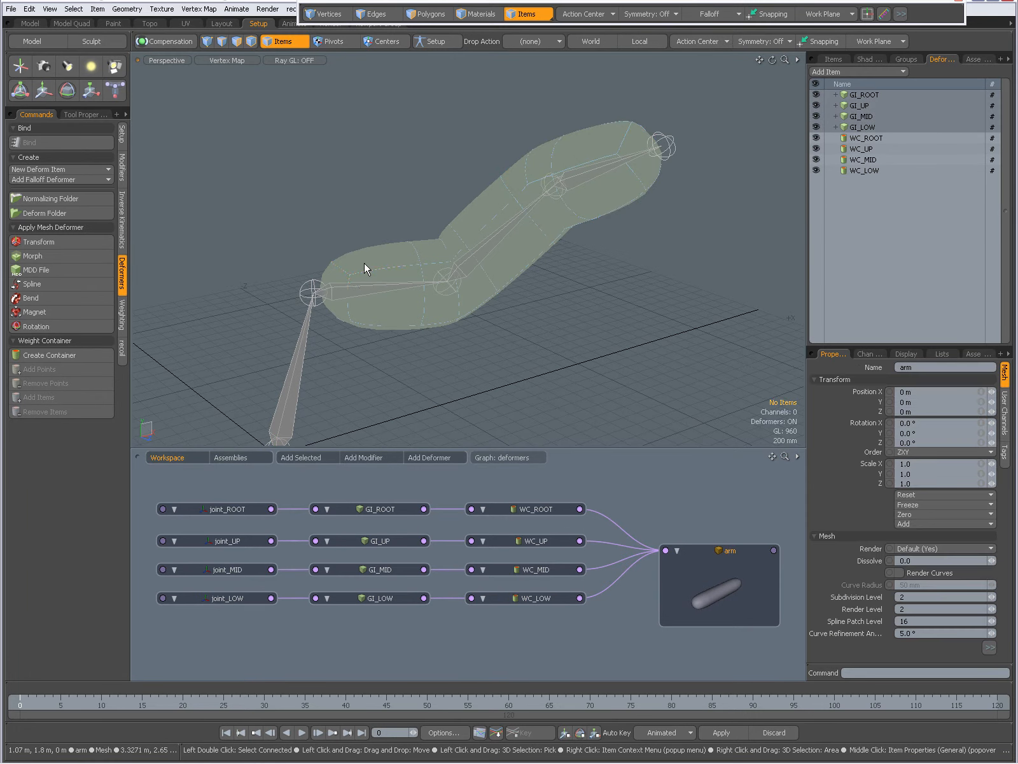
{"action": "key", "text": "1"}
{"action": "left_click", "coordinate": [349, 275]}
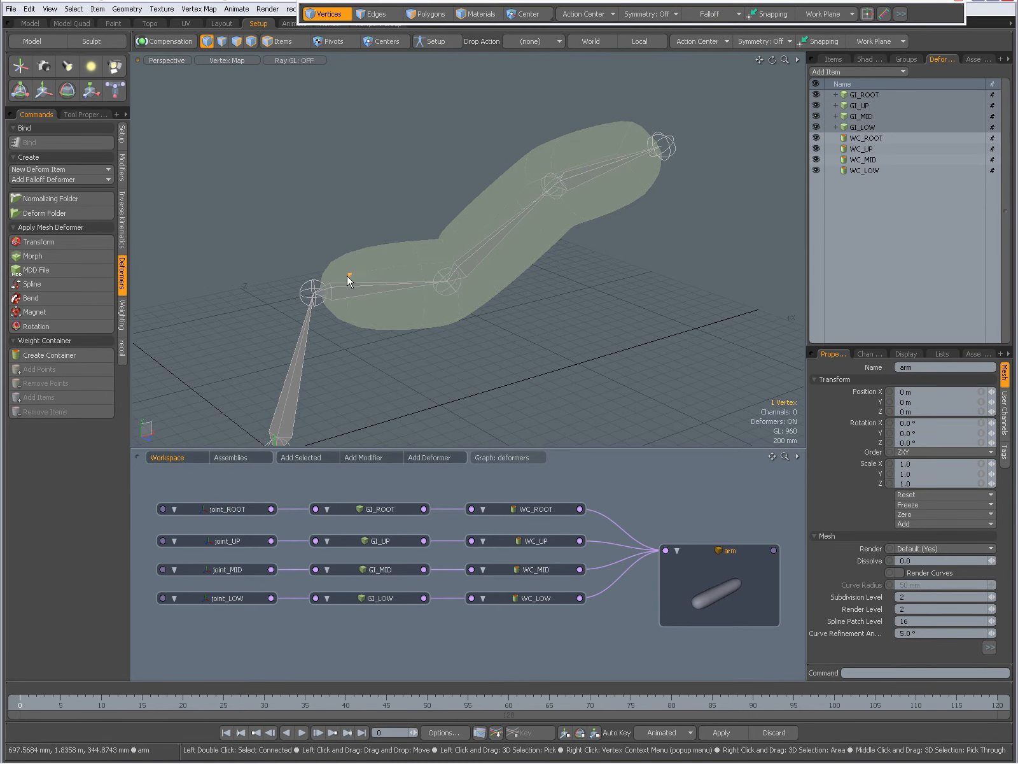
{"action": "left_click", "coordinate": [324, 259], "text": "shift"}
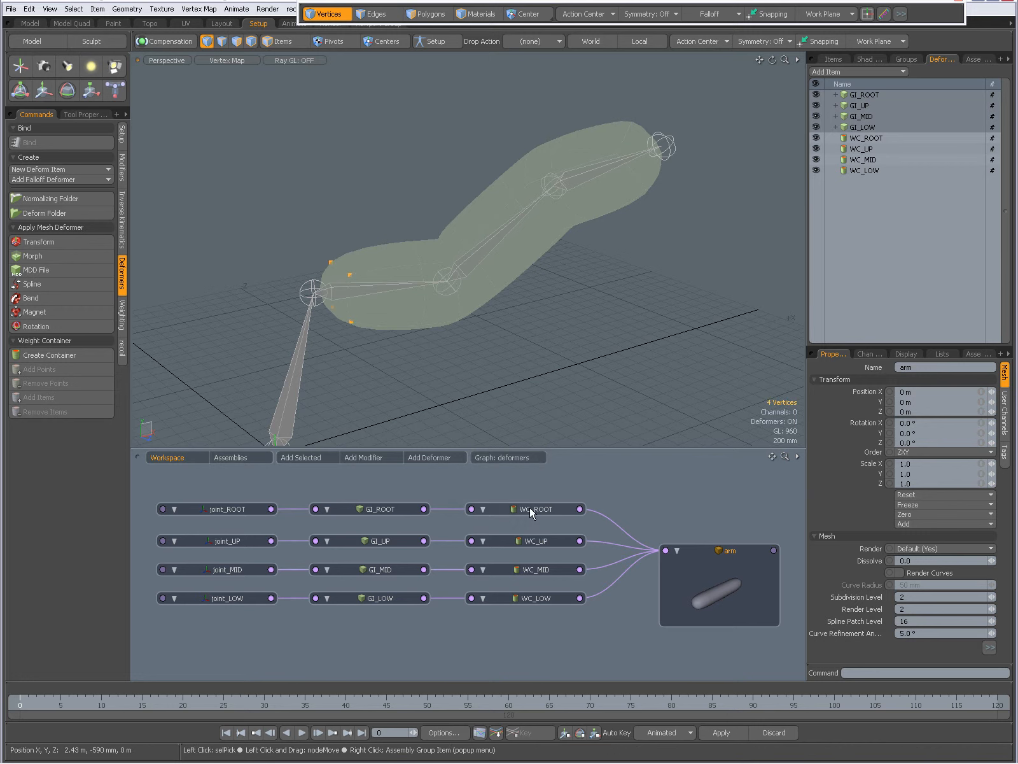
Replace the vertex selection with the two edge loops around the bend near joint_MID.
{"action": "left_click", "coordinate": [422, 266]}
{"action": "key", "text": "2"}
{"action": "double_click", "coordinate": [419, 256]}
{"action": "double_click", "coordinate": [455, 272], "text": "shift"}
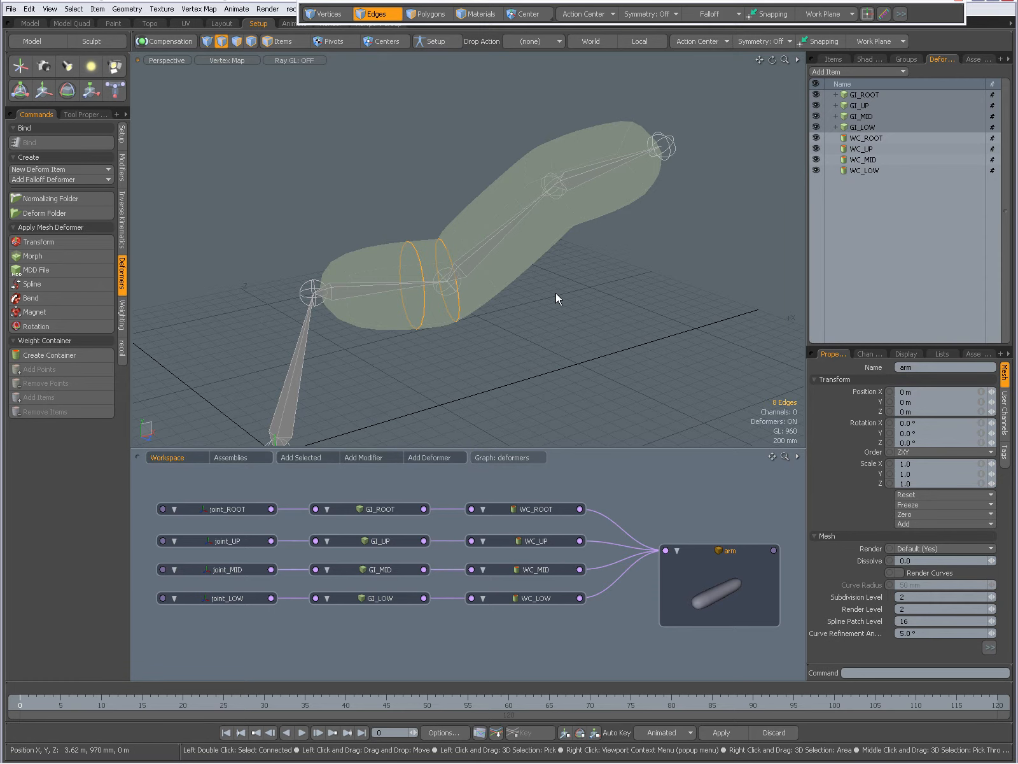
Clear the edge selection and return the viewport shading to Shaded.
{"action": "left_click", "coordinate": [535, 321]}
{"action": "left_click", "coordinate": [232, 63]}
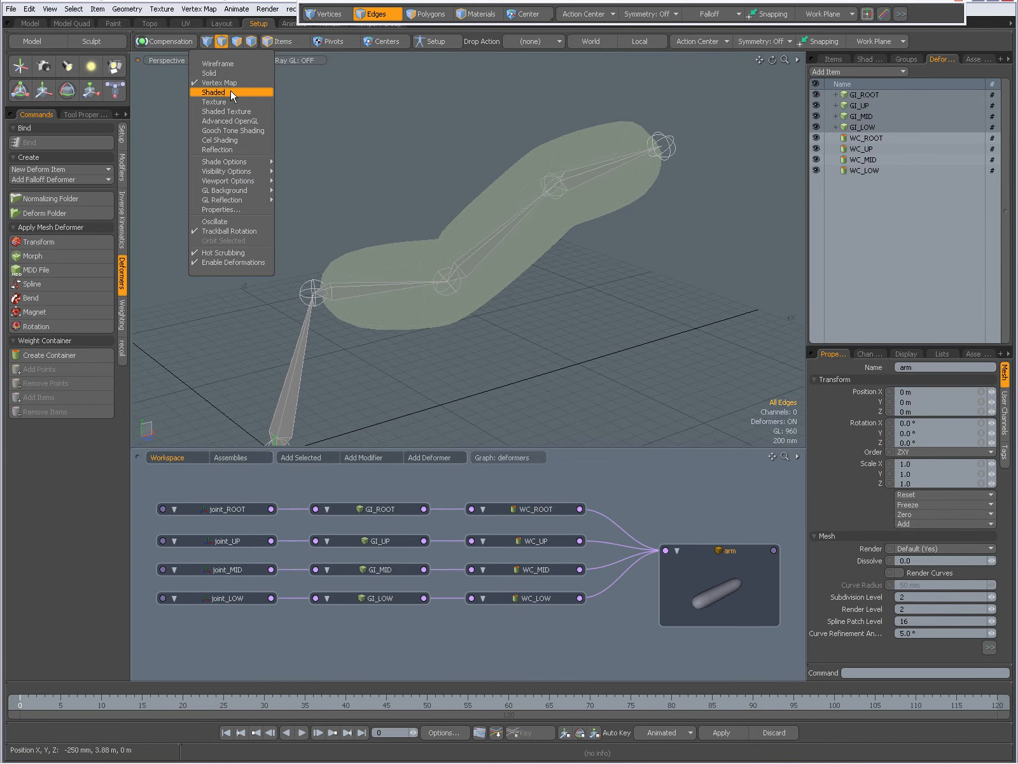
{"action": "left_click", "coordinate": [231, 91]}
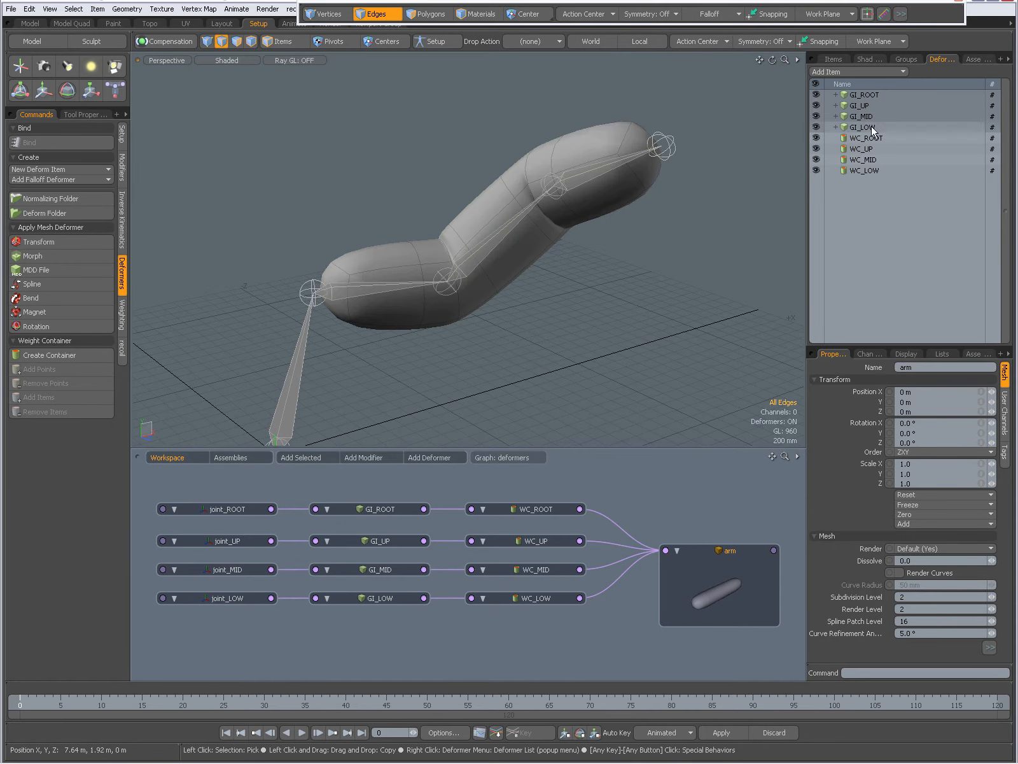
Switch to the second arm_test_normalizing_folder_WITHOUT scene through its arm mesh, clear the selection, and view the arm from the side.
{"action": "left_click", "coordinate": [836, 56]}
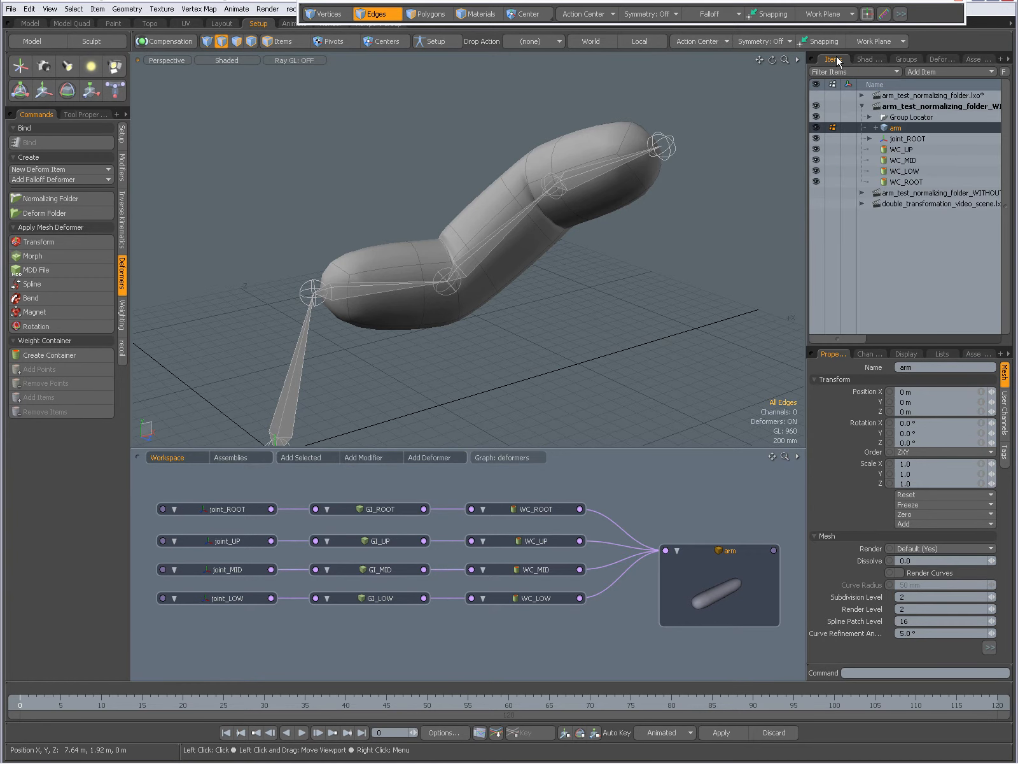
{"action": "left_click", "coordinate": [862, 106]}
{"action": "left_click", "coordinate": [862, 117]}
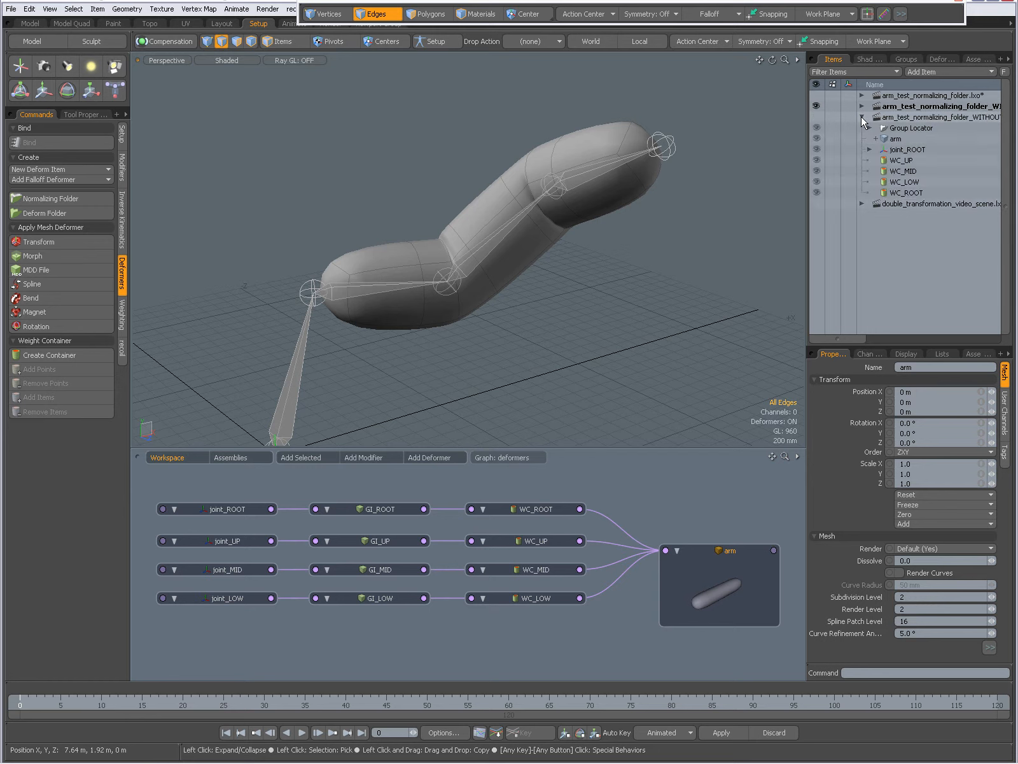
{"action": "left_click", "coordinate": [897, 138]}
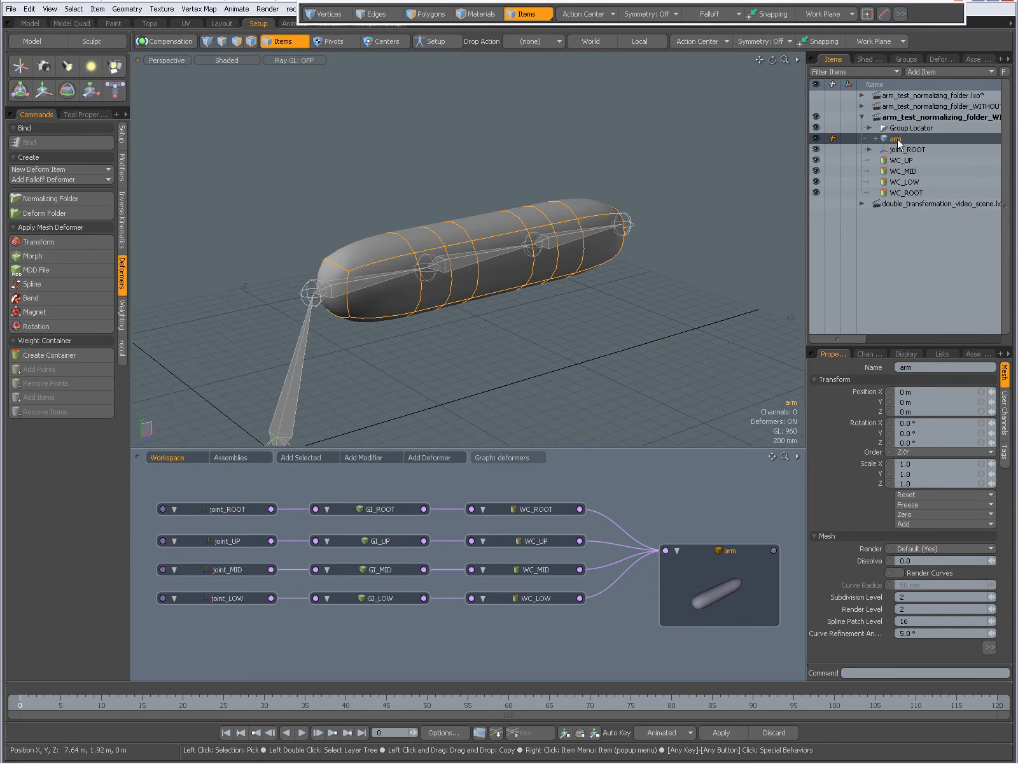
{"action": "left_click", "coordinate": [678, 306]}
{"action": "left_click_drag", "start_coordinate": [693, 305], "coordinate": [582, 305], "text": "alt"}
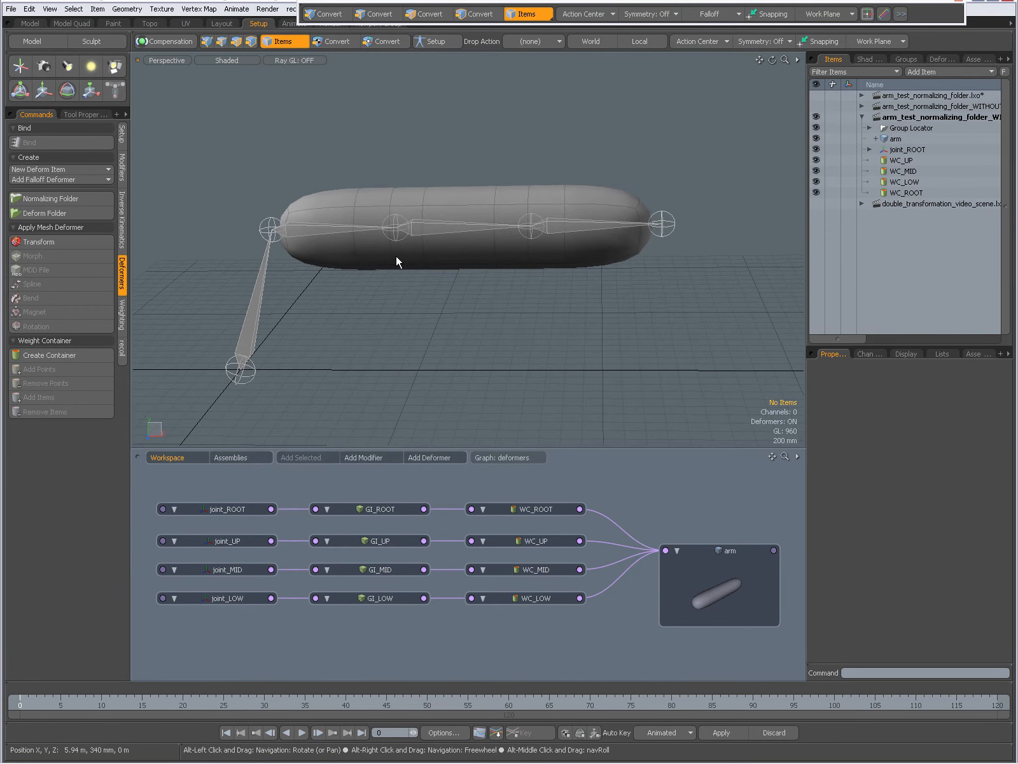
Select the WC_ROOT weight container and display its weights on the arm with Vertex Map shading.
{"action": "left_click", "coordinate": [315, 230]}
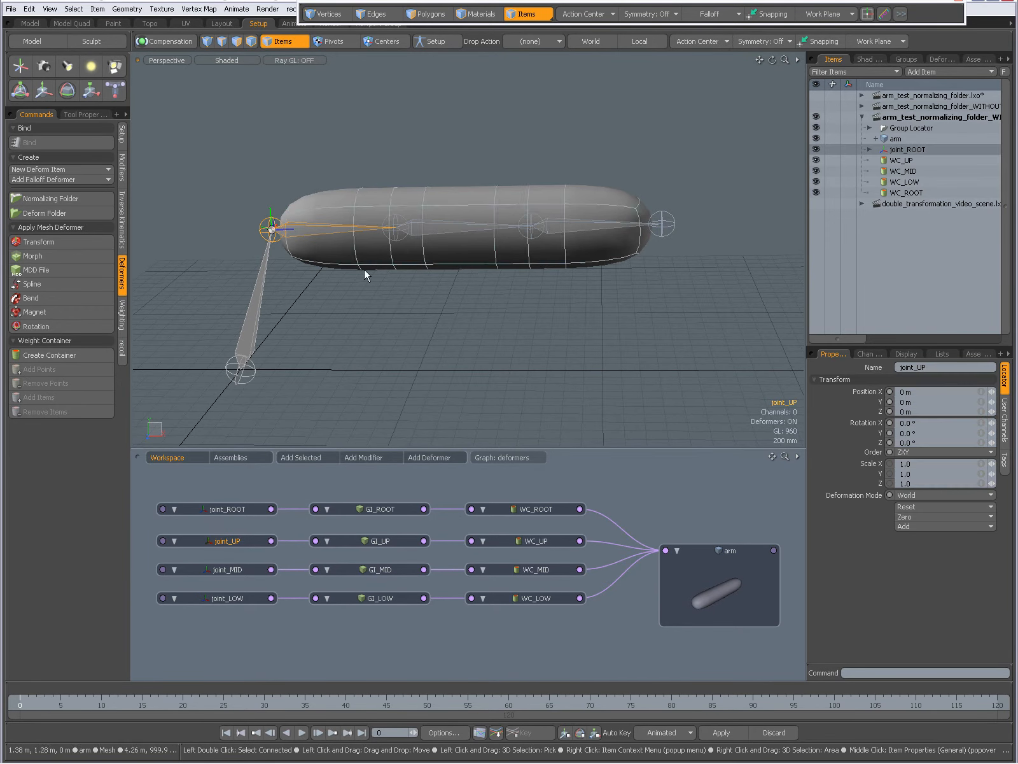
{"action": "left_click", "coordinate": [533, 504]}
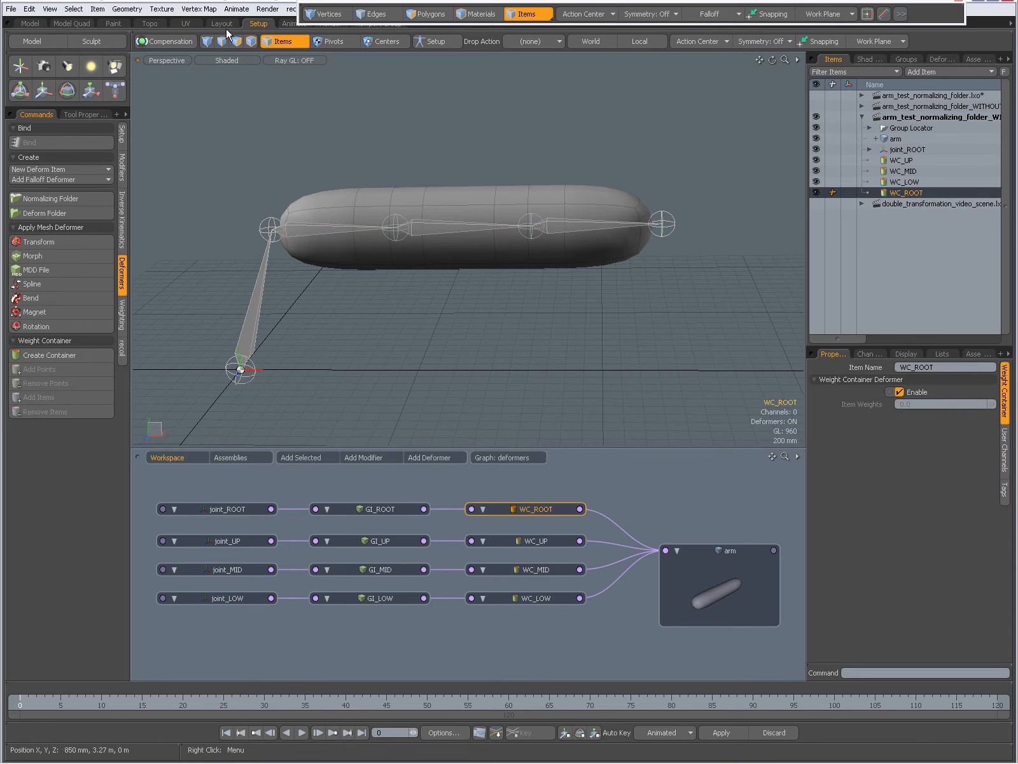
{"action": "left_click", "coordinate": [220, 57]}
{"action": "left_click", "coordinate": [222, 75]}
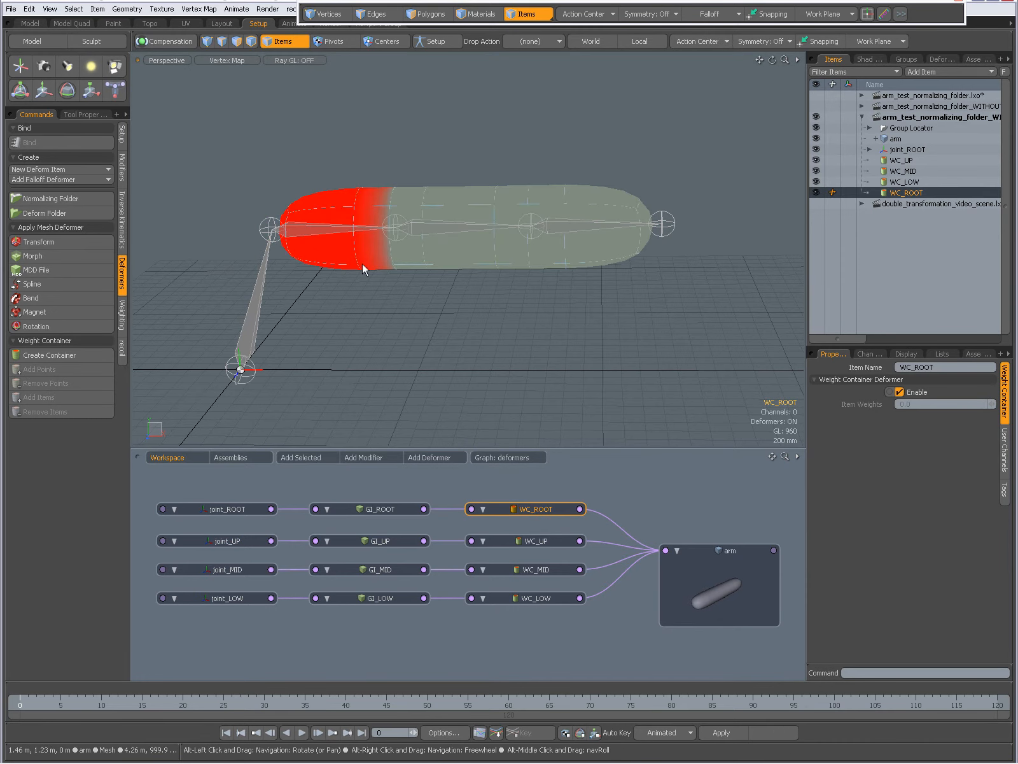
{"action": "left_click_drag", "start_coordinate": [362, 262], "coordinate": [476, 283], "text": "alt"}
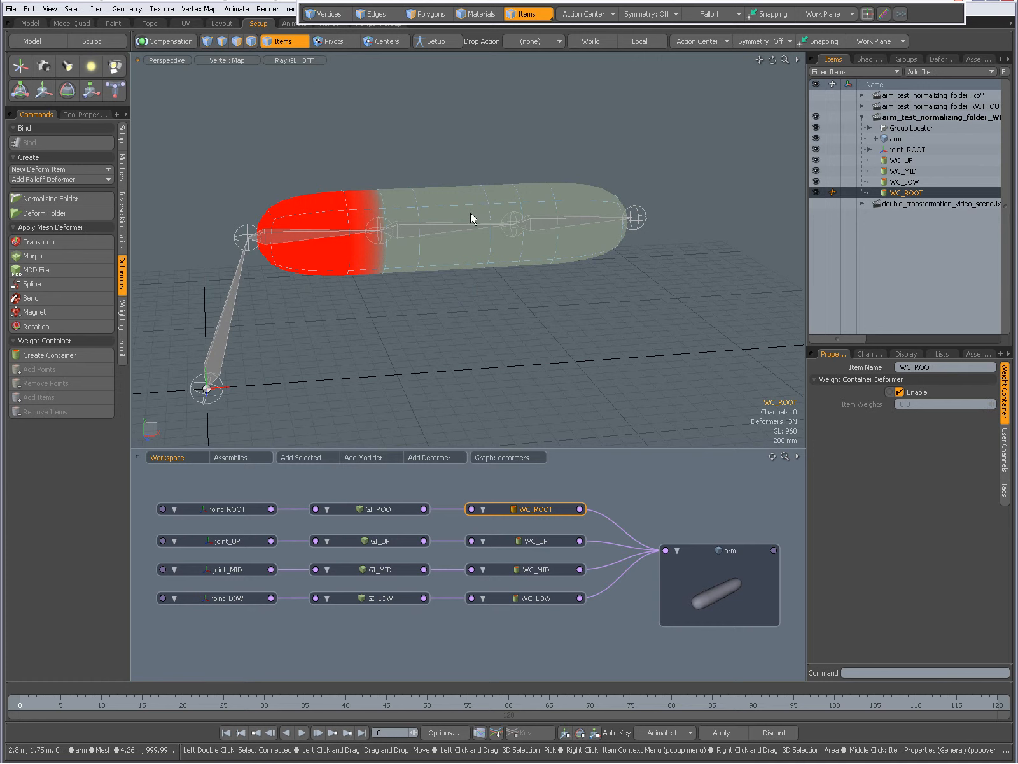
Select the two edge loops of the arm mesh nearest joint_UP and shift the WC_ROOT node slightly upward.
{"action": "left_click", "coordinate": [449, 196]}
{"action": "left_click", "coordinate": [323, 17]}
{"action": "key", "text": "2"}
{"action": "double_click", "coordinate": [345, 223]}
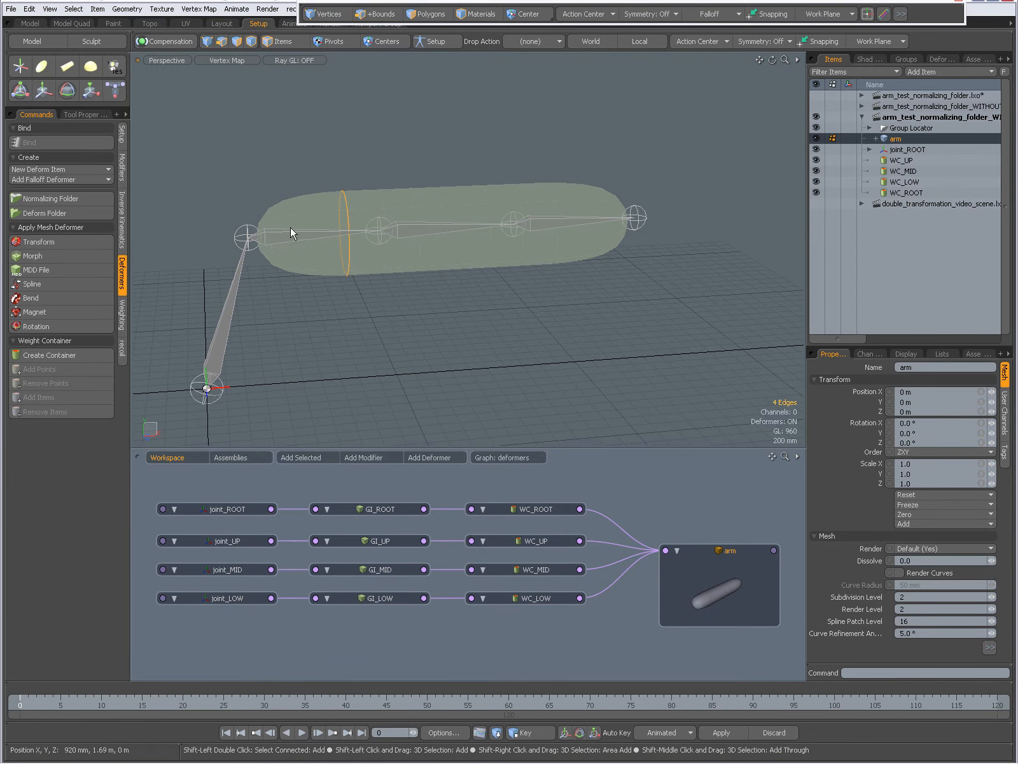
{"action": "double_click", "coordinate": [273, 228], "text": "shift"}
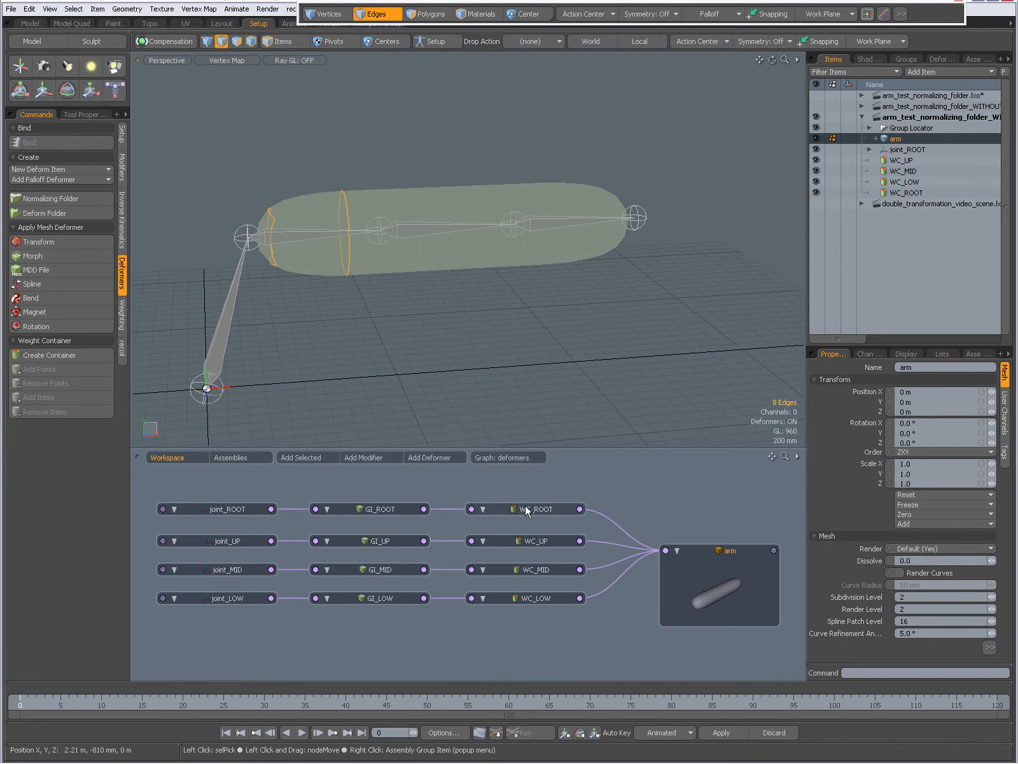
{"action": "left_click_drag", "start_coordinate": [525, 504], "coordinate": [529, 494]}
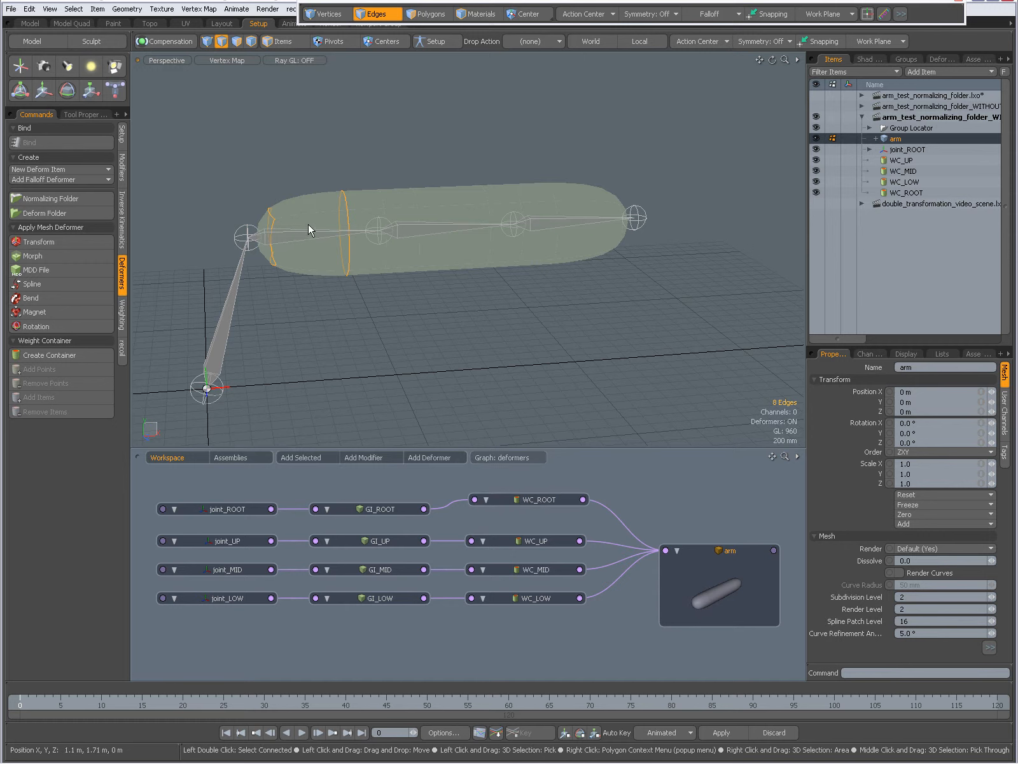
Swap the end edge loop for the loop at joint_MID in the selection and shift the WC_UP node slightly upward.
{"action": "mouse_move", "coordinate": [292, 185]}
{"action": "right_mouse_down", "text": "ctrl"}
{"action": "mouse_move", "coordinate": [226, 261]}
{"action": "mouse_move", "coordinate": [305, 313]}
{"action": "right_mouse_up", "text": "ctrl"}
{"action": "double_click", "coordinate": [382, 241], "text": "shift"}
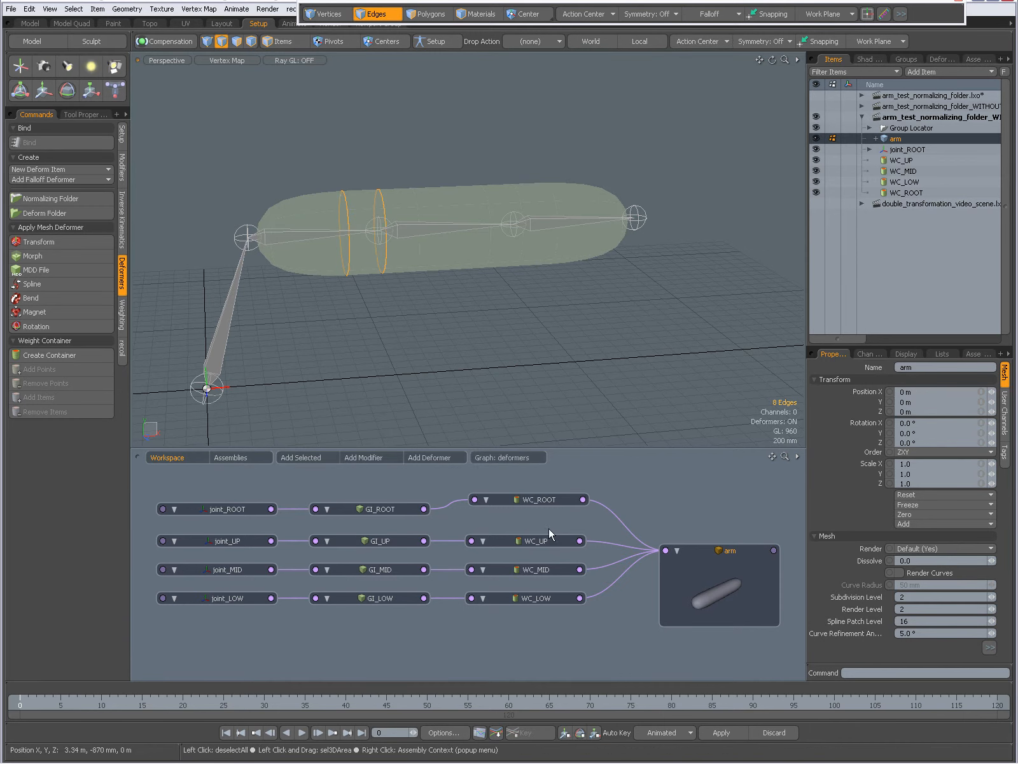
{"action": "left_click_drag", "start_coordinate": [540, 541], "coordinate": [537, 531]}
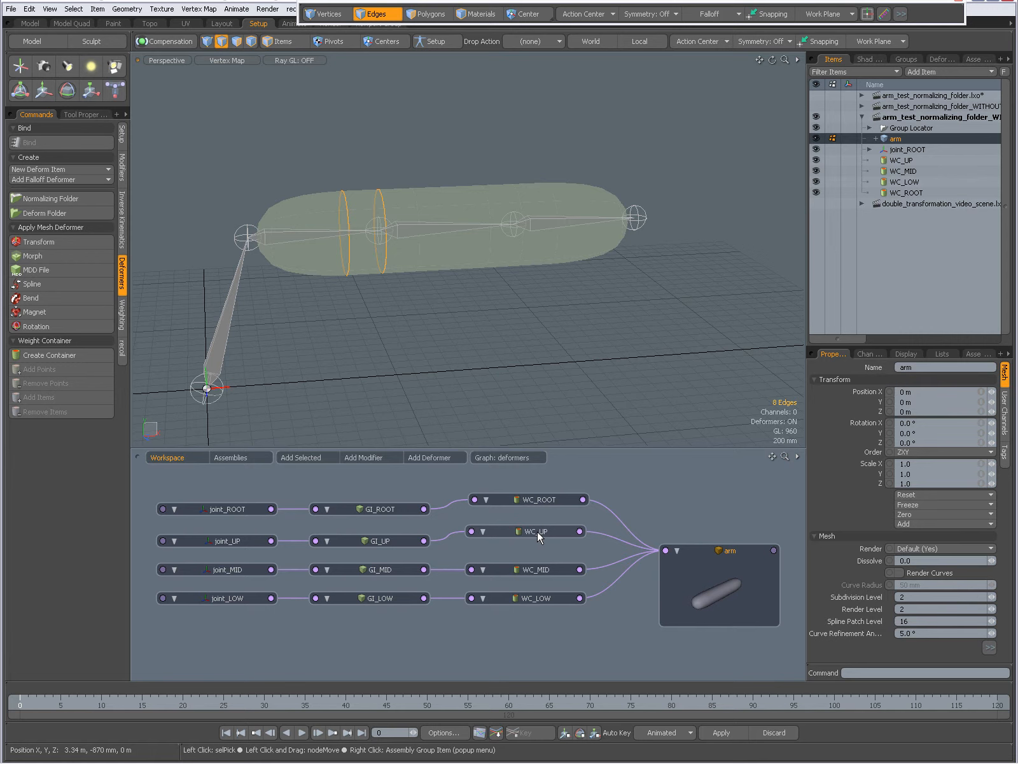
Change to polygon selection and inspect the overlapping weights of WC_ROOT, WC_UP, WC_MID and WC_LOW.
{"action": "key", "text": "3"}
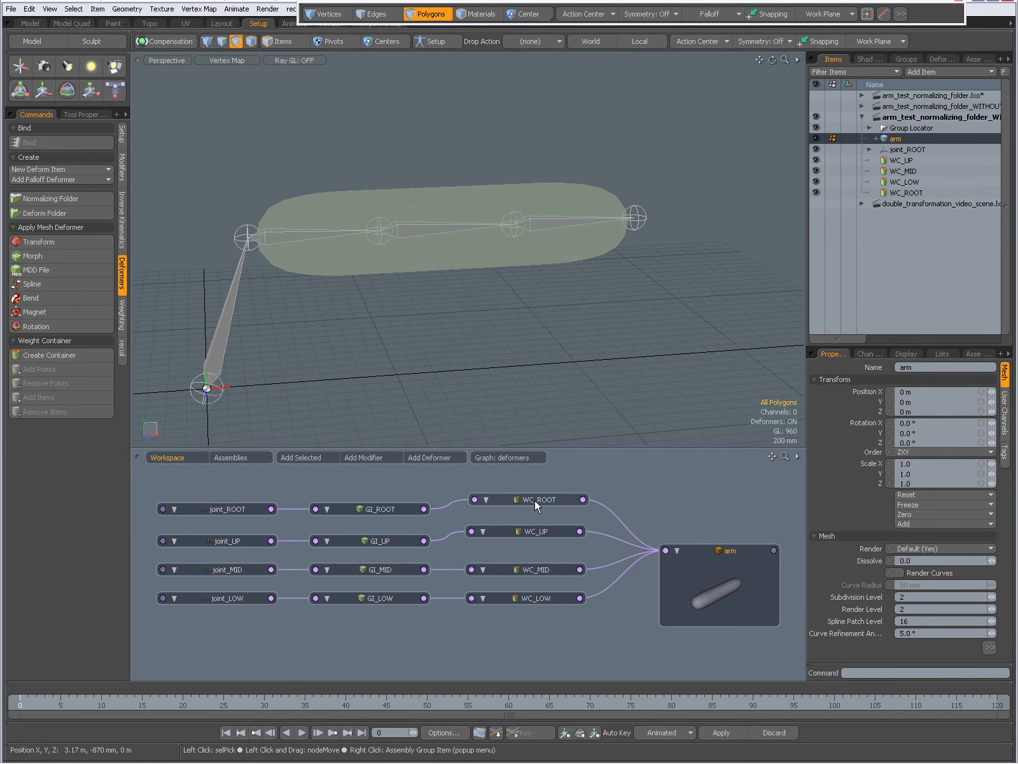
{"action": "left_click", "coordinate": [534, 496]}
{"action": "left_click", "coordinate": [538, 530]}
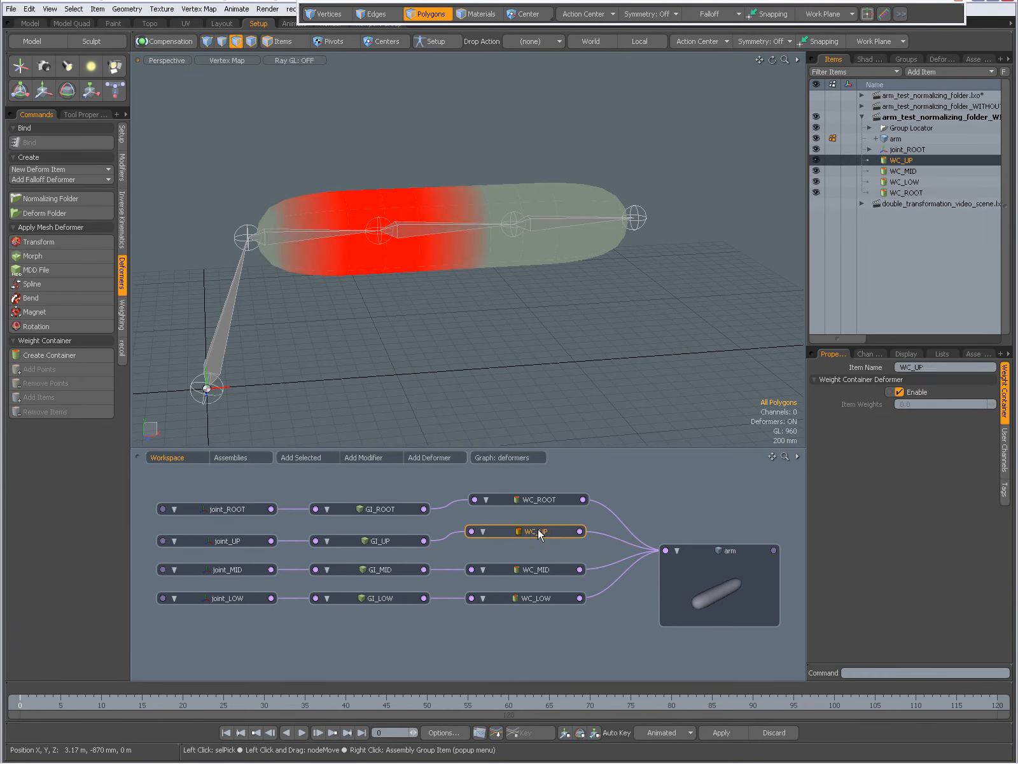
{"action": "left_click", "coordinate": [548, 568]}
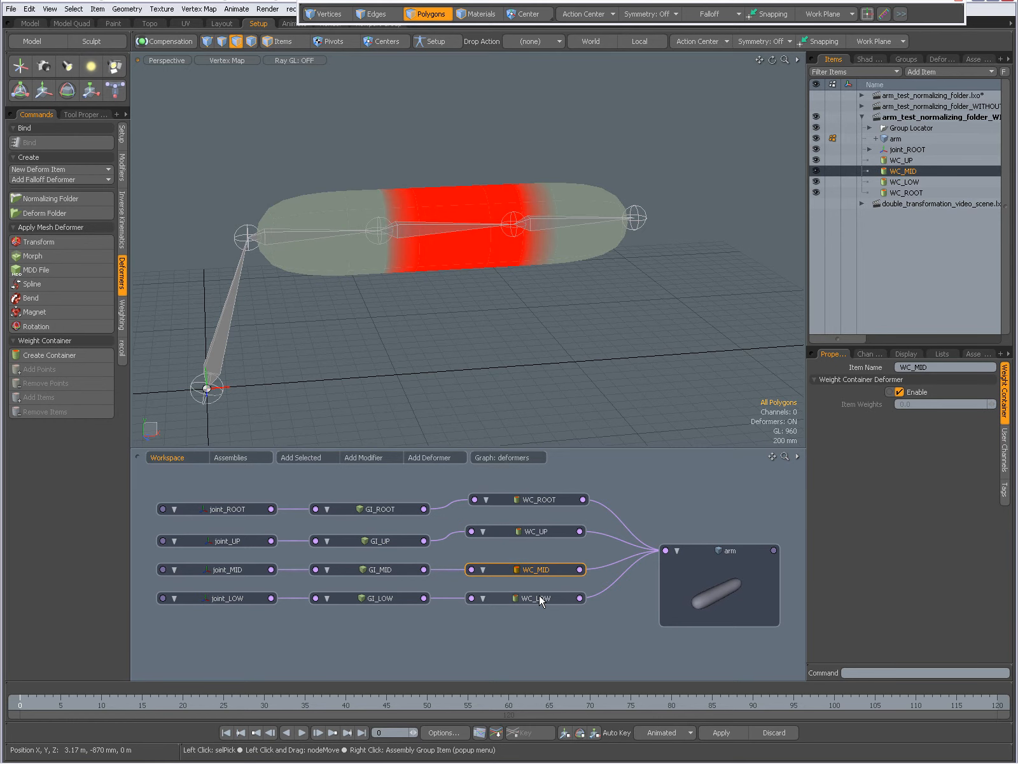
{"action": "left_click", "coordinate": [539, 595]}
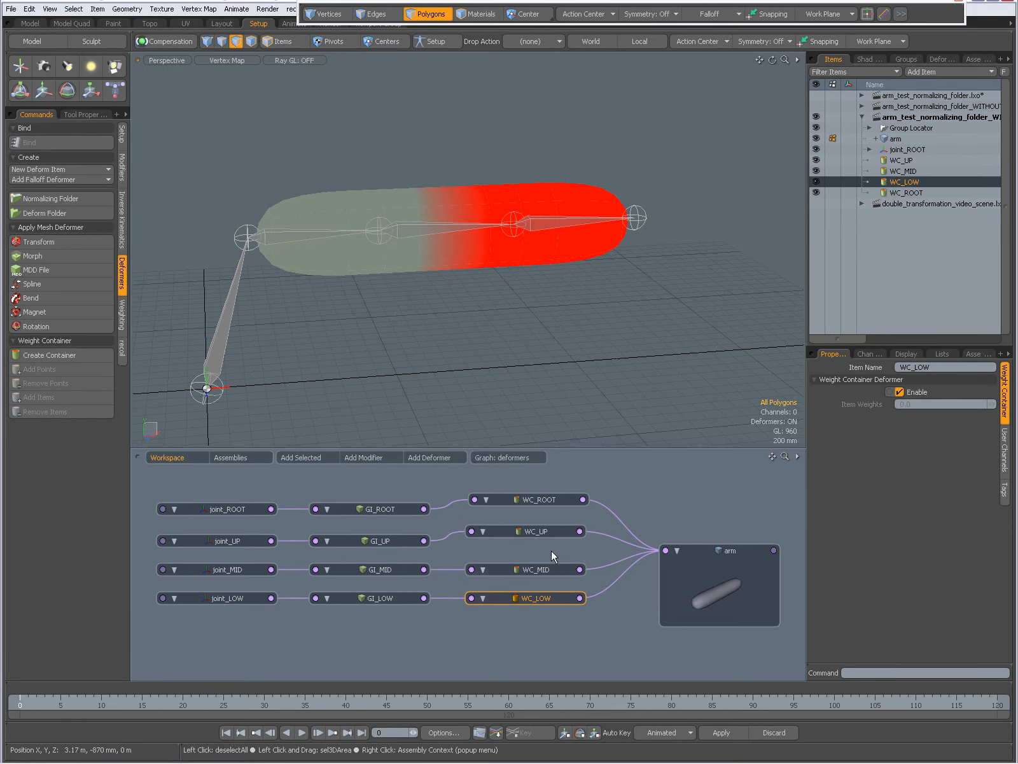
{"action": "left_click_drag", "start_coordinate": [630, 298], "coordinate": [404, 214], "text": "alt"}
Return the viewport shading to Shaded and show the deformer list of the second WITHOUT scene.
{"action": "left_click", "coordinate": [228, 60]}
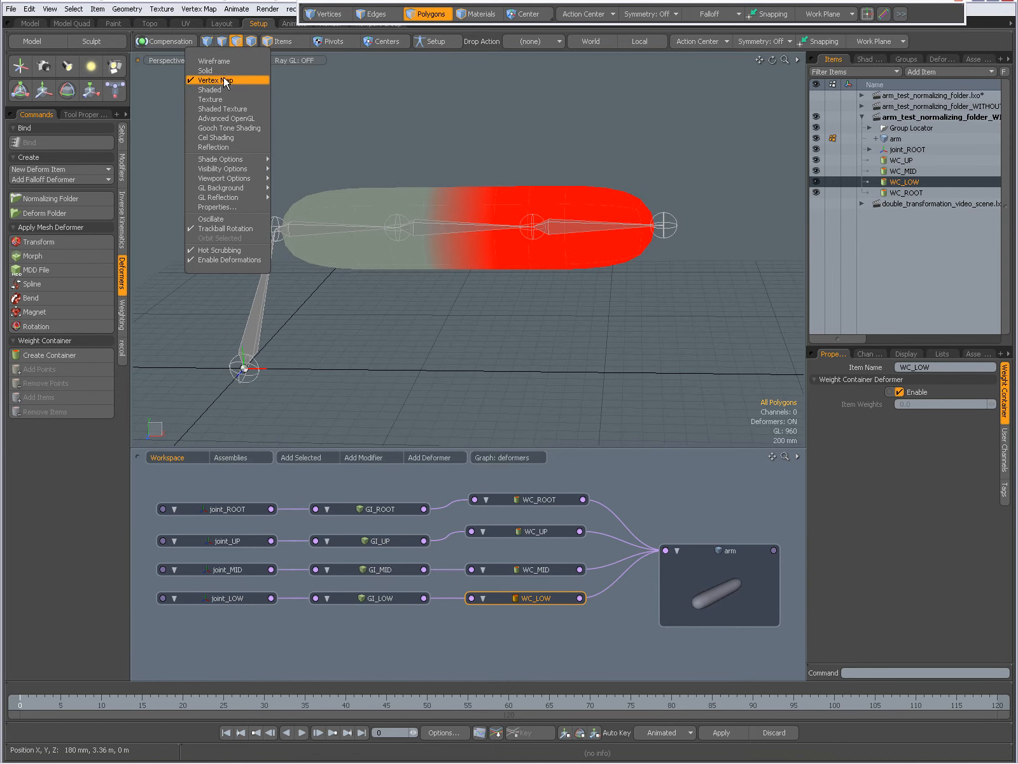
{"action": "left_click", "coordinate": [222, 90]}
{"action": "left_click", "coordinate": [942, 59]}
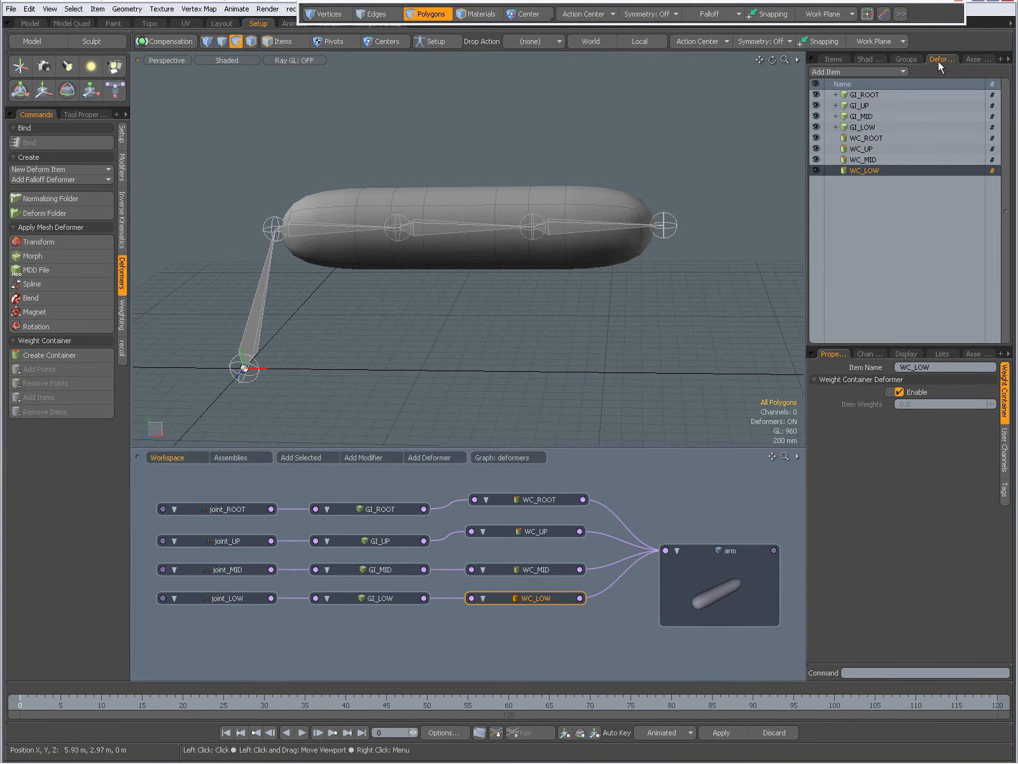
Switch to item selection and rotate joint_UP to about -18.5° around X to bend the arm.
{"action": "left_click", "coordinate": [285, 41]}
{"action": "left_click", "coordinate": [344, 228]}
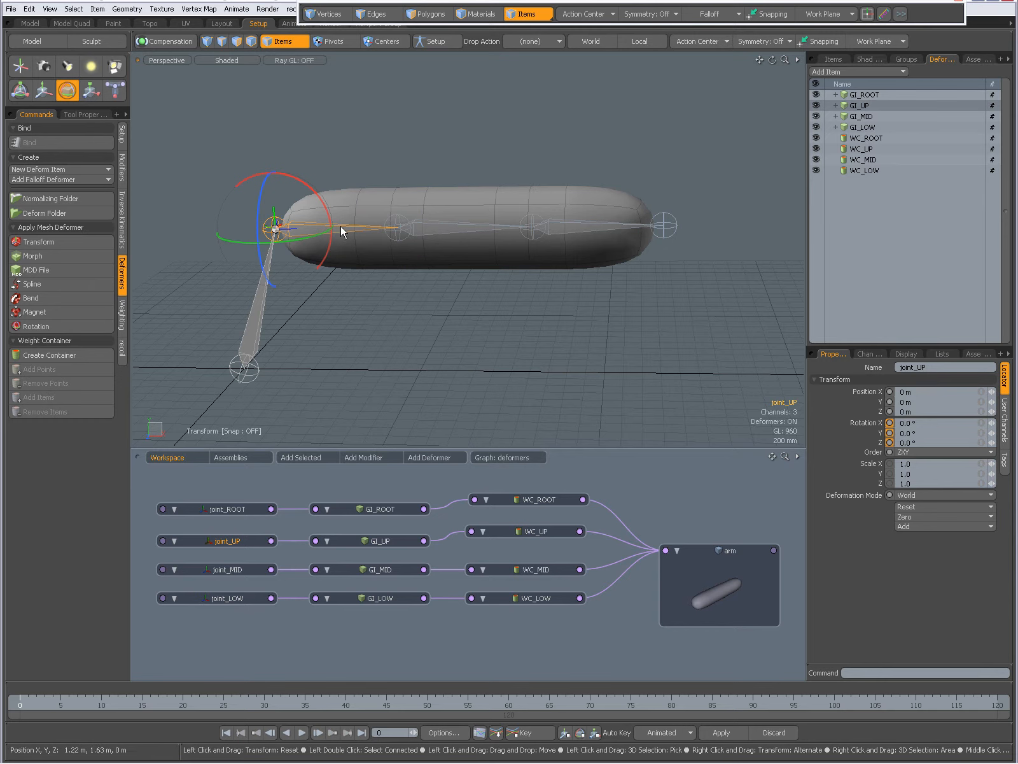
{"action": "left_click_drag", "start_coordinate": [330, 219], "coordinate": [526, 311]}
{"action": "key", "text": "space"}
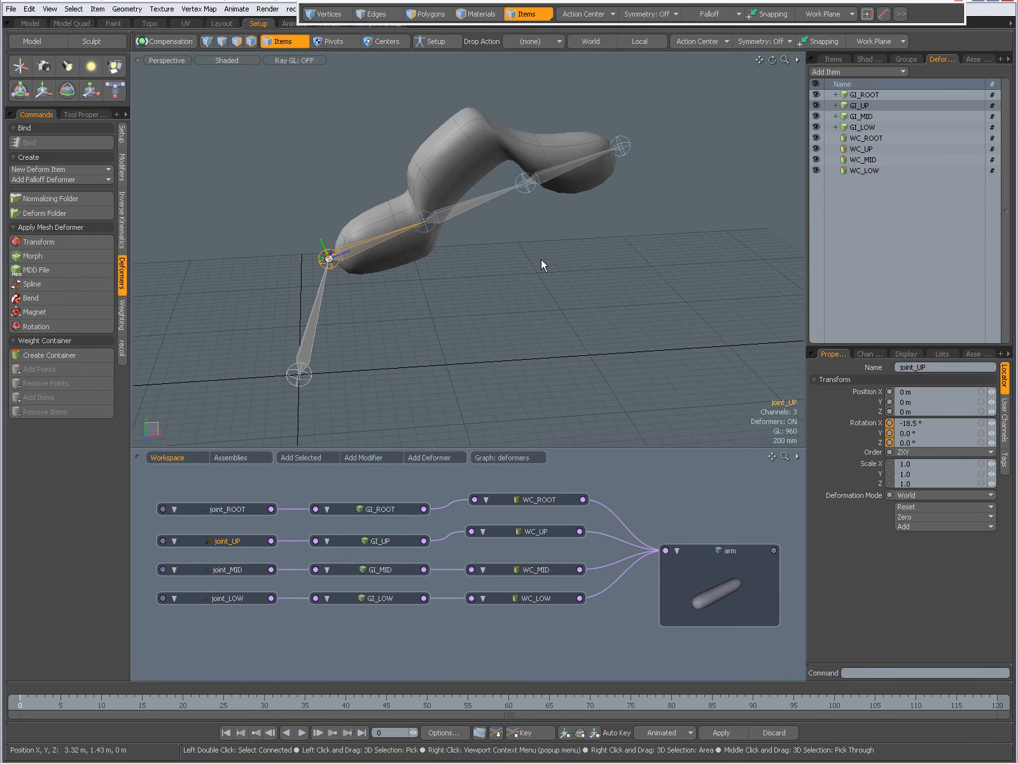
Select the whole joint chain, reset all its transforms and clear the selection.
{"action": "key", "text": "ctrl"}
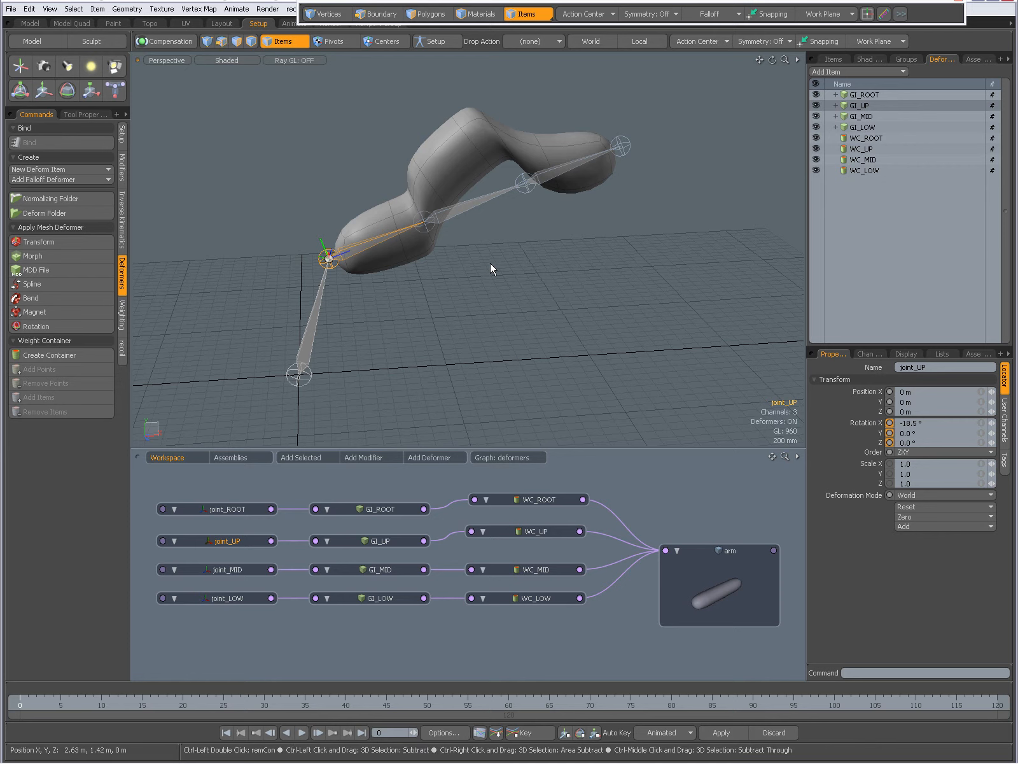
{"action": "double_click", "coordinate": [301, 374]}
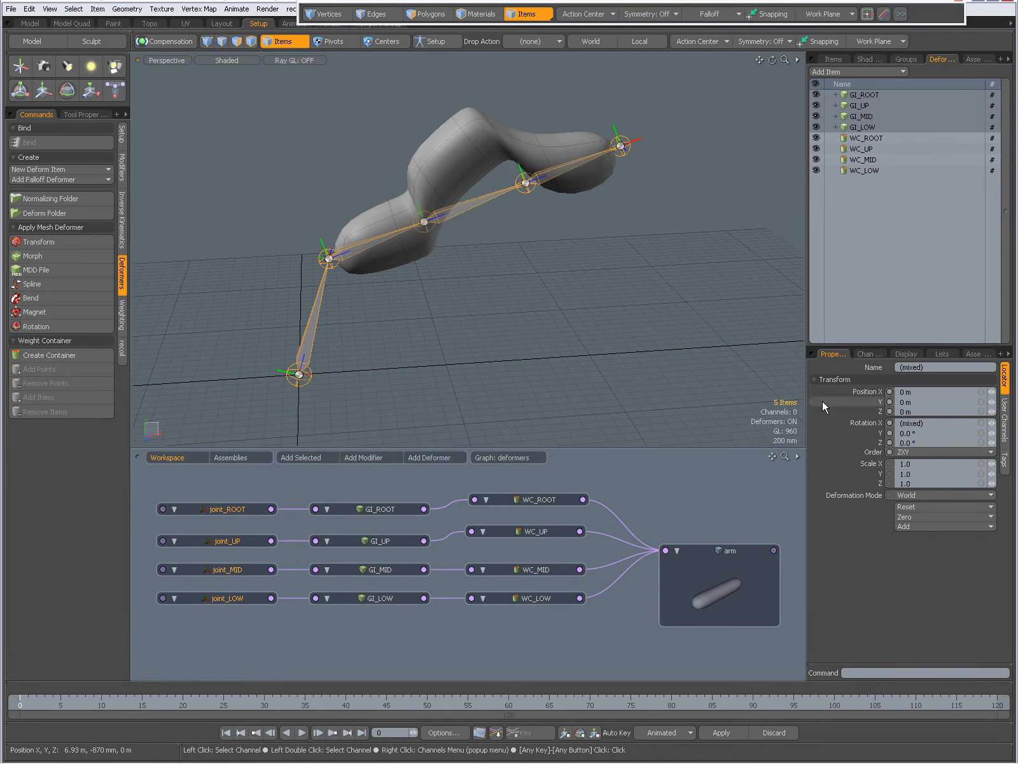
{"action": "left_click", "coordinate": [917, 496]}
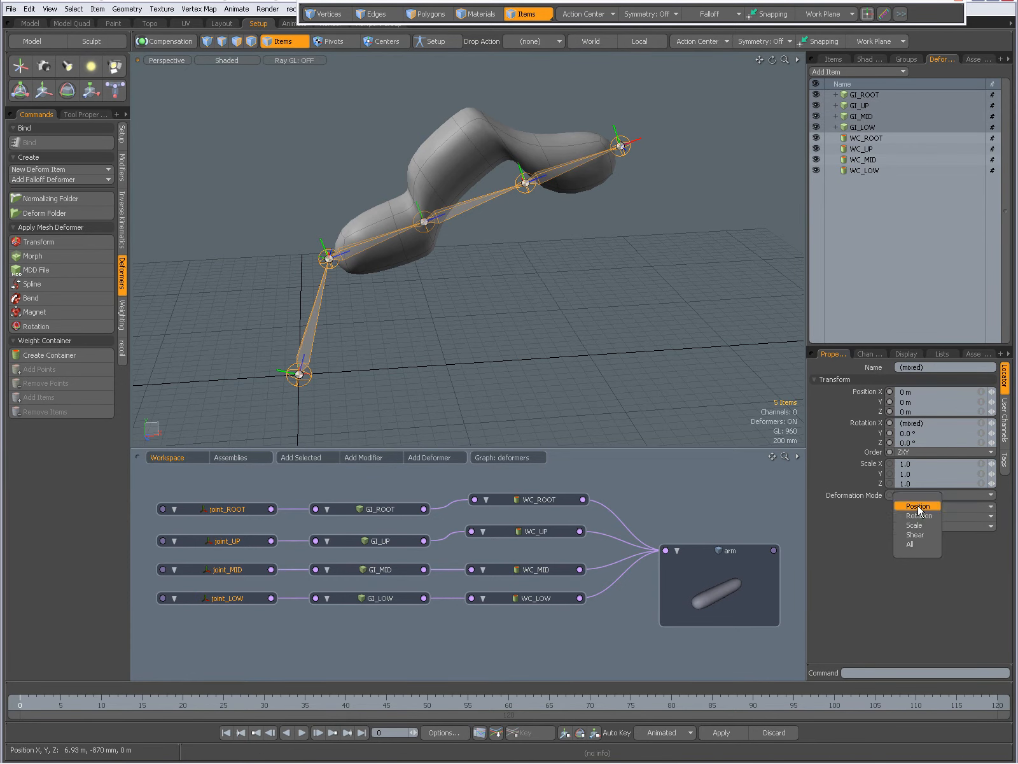
{"action": "left_click", "coordinate": [912, 544]}
{"action": "left_click_drag", "start_coordinate": [603, 304], "coordinate": [545, 302], "text": "alt"}
{"action": "left_click", "coordinate": [546, 302]}
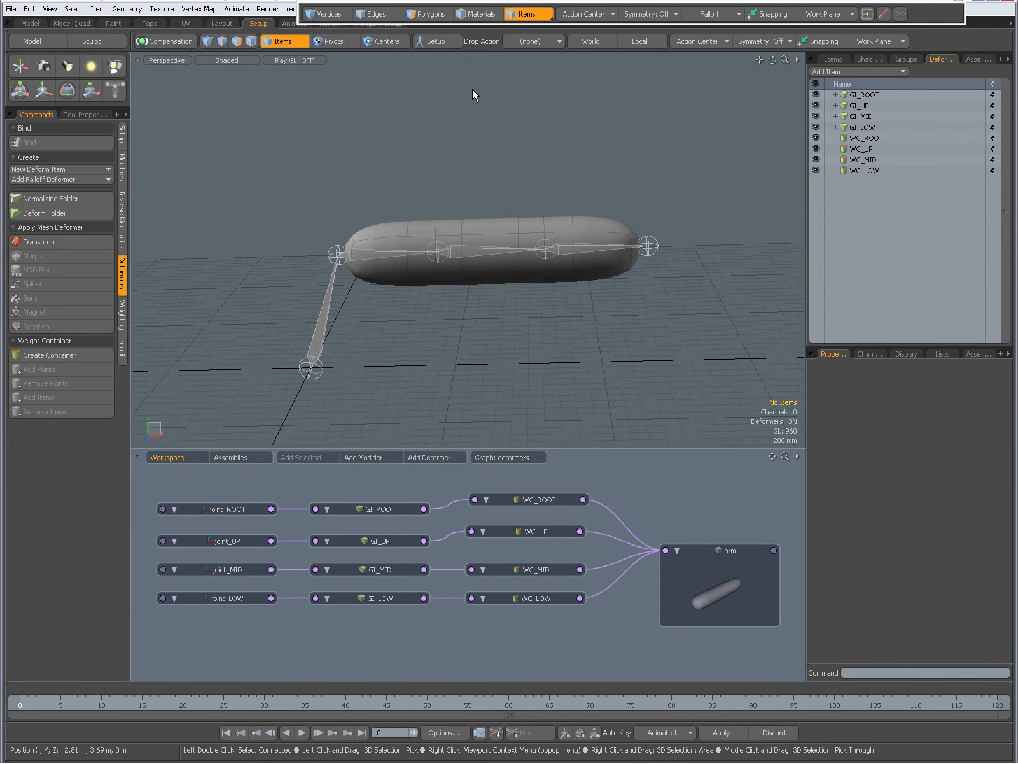
In setup mode with compensation on, normalize the GI_ROOT, GI_UP, GI_MID and GI_LOW influences in a folder and leave setup mode.
{"action": "left_click", "coordinate": [433, 41]}
{"action": "left_click", "coordinate": [167, 41]}
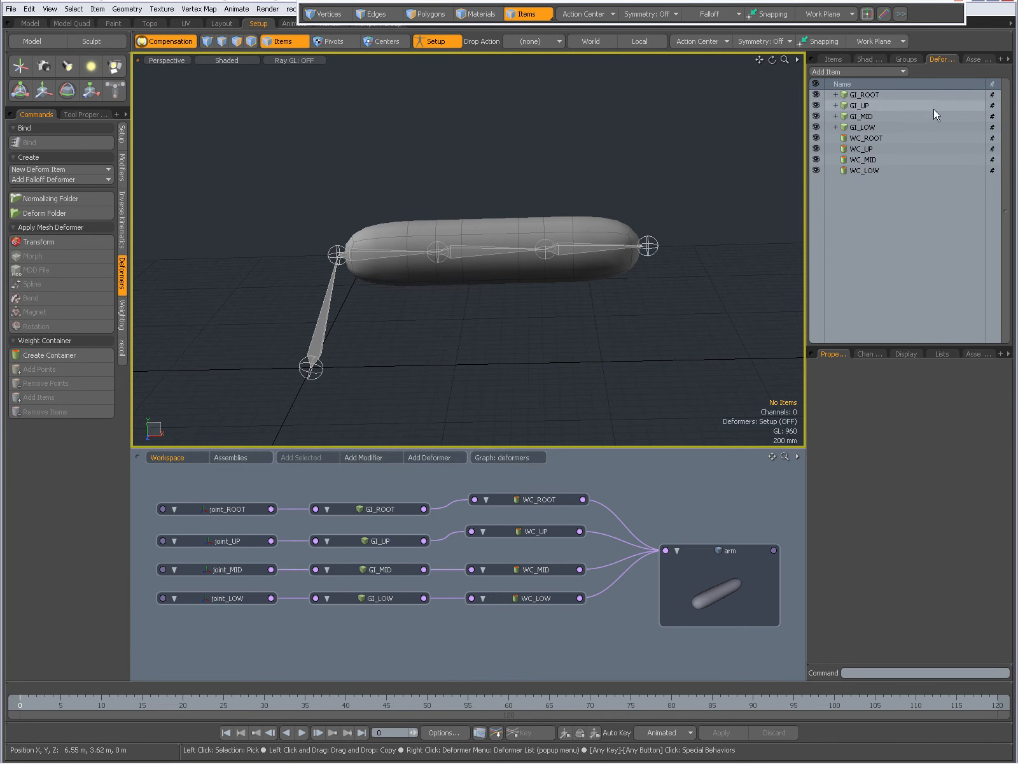
{"action": "left_click", "coordinate": [864, 94]}
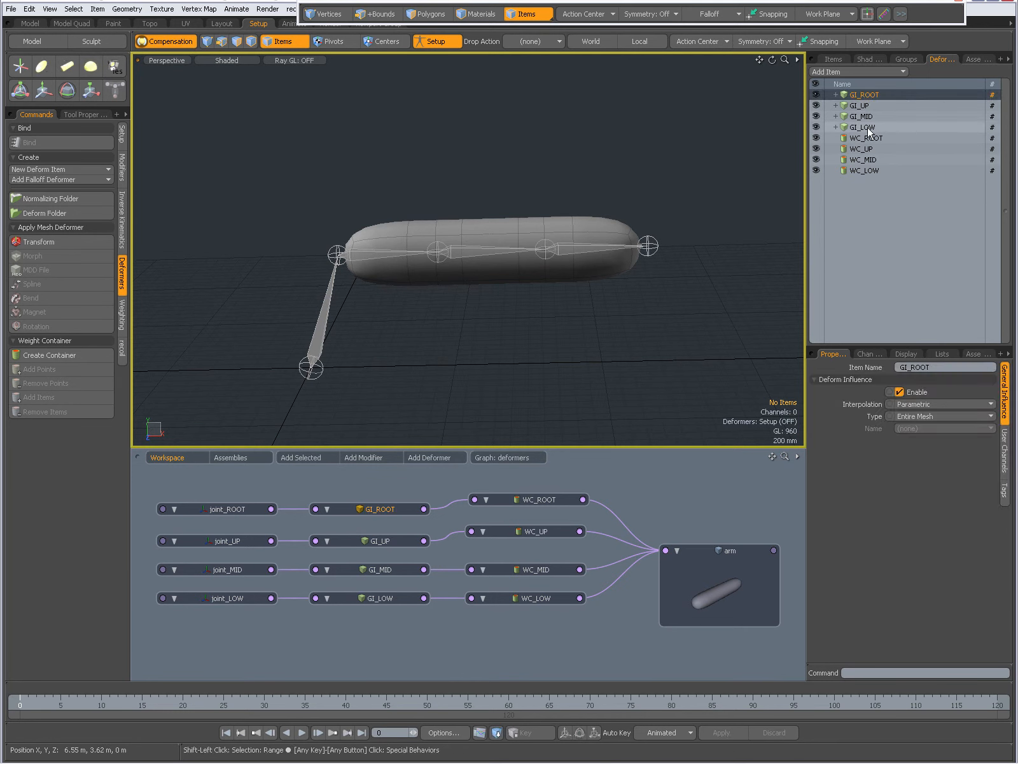
{"action": "left_click", "coordinate": [867, 127], "text": "shift"}
{"action": "right_click", "coordinate": [861, 111]}
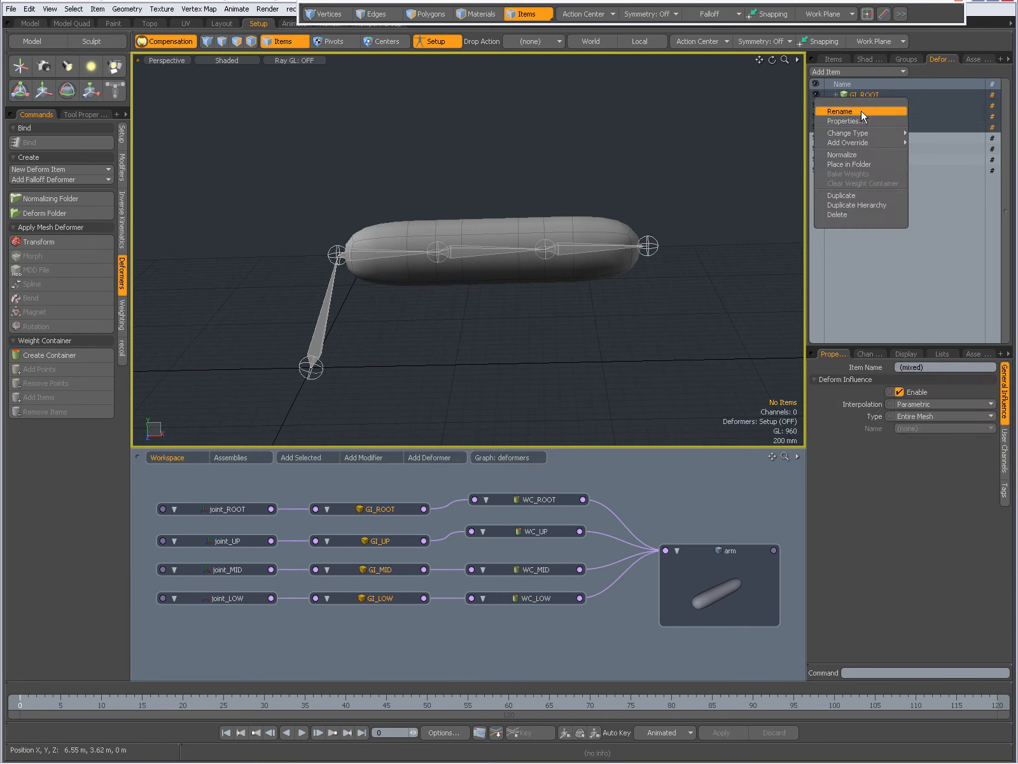
{"action": "mouse_move", "coordinate": [853, 133]}
{"action": "left_click", "coordinate": [854, 156]}
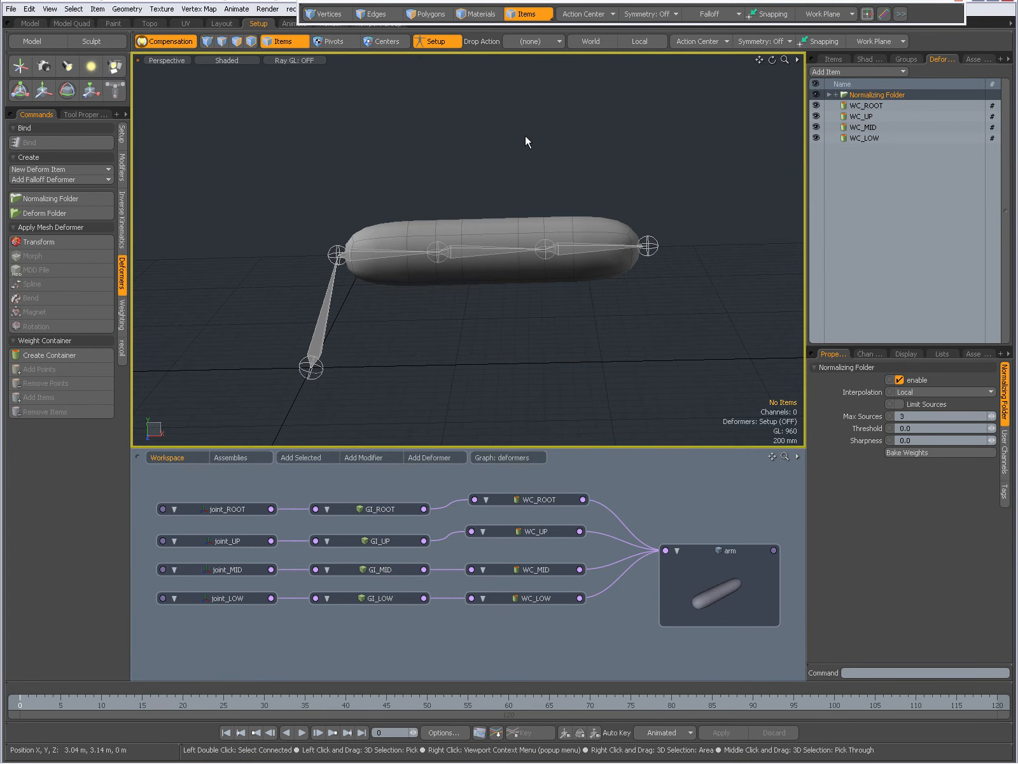
{"action": "left_click", "coordinate": [438, 41]}
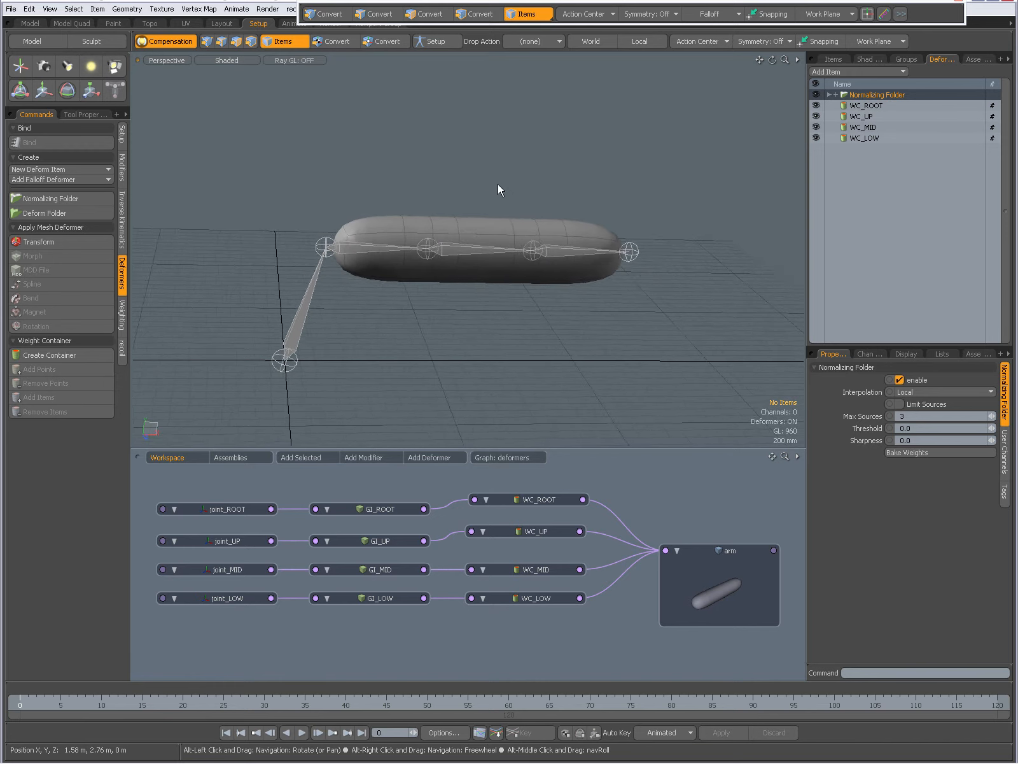
Rotate joint_UP, expand the normalizing folder and pose joint_ROOT at about 5.6° X and 21° Y.
{"action": "left_click", "coordinate": [367, 245]}
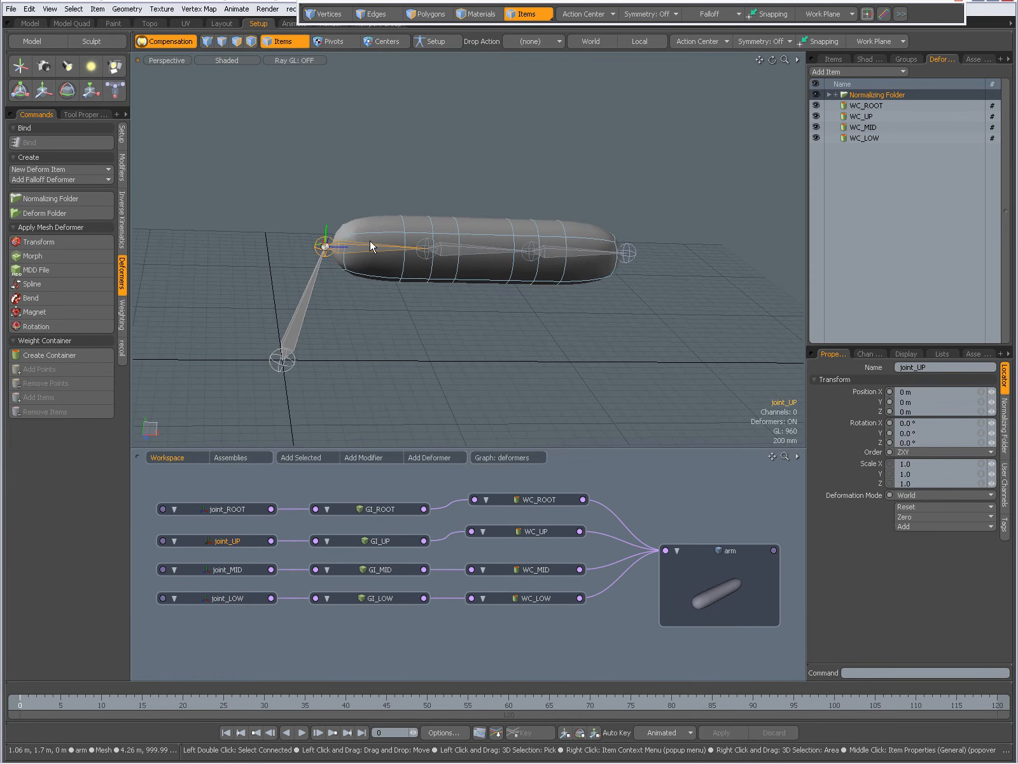
{"action": "key", "text": "e"}
{"action": "left_click_drag", "start_coordinate": [388, 234], "coordinate": [382, 228]}
{"action": "left_click", "coordinate": [828, 94]}
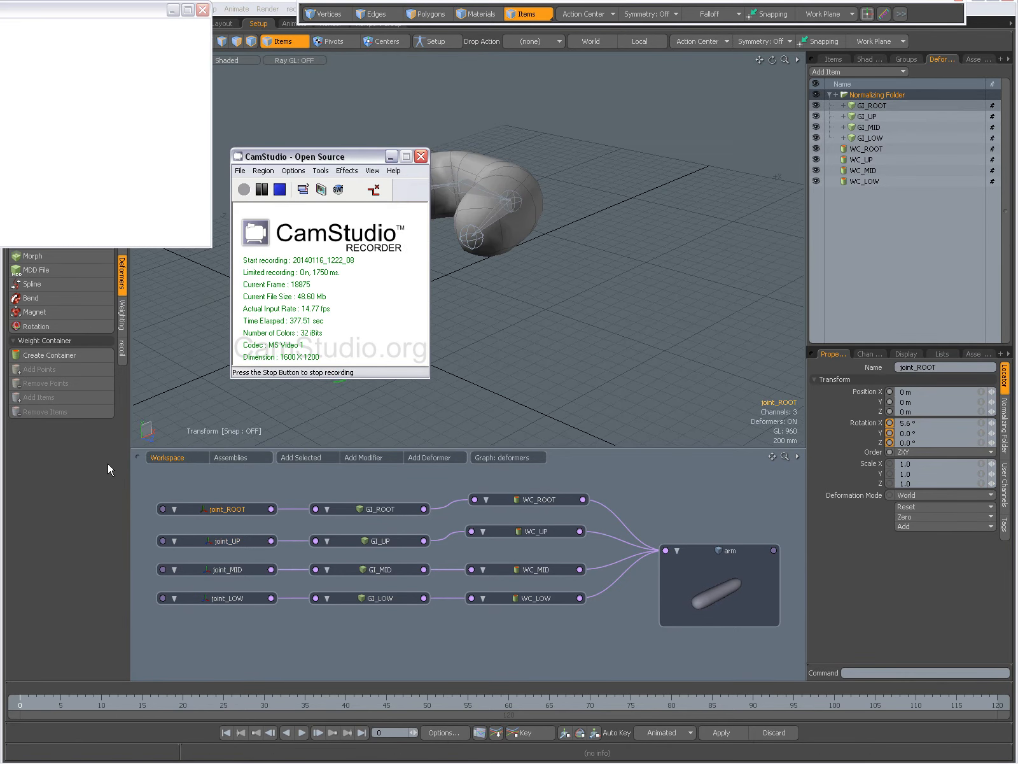
{"action": "mouse_move", "coordinate": [440, 299]}
{"action": "left_mouse_down", "text": "alt"}
{"action": "mouse_move", "coordinate": [370, 310]}
{"action": "mouse_move", "coordinate": [396, 307]}
{"action": "mouse_move", "coordinate": [392, 297]}
{"action": "left_mouse_up", "text": "alt"}
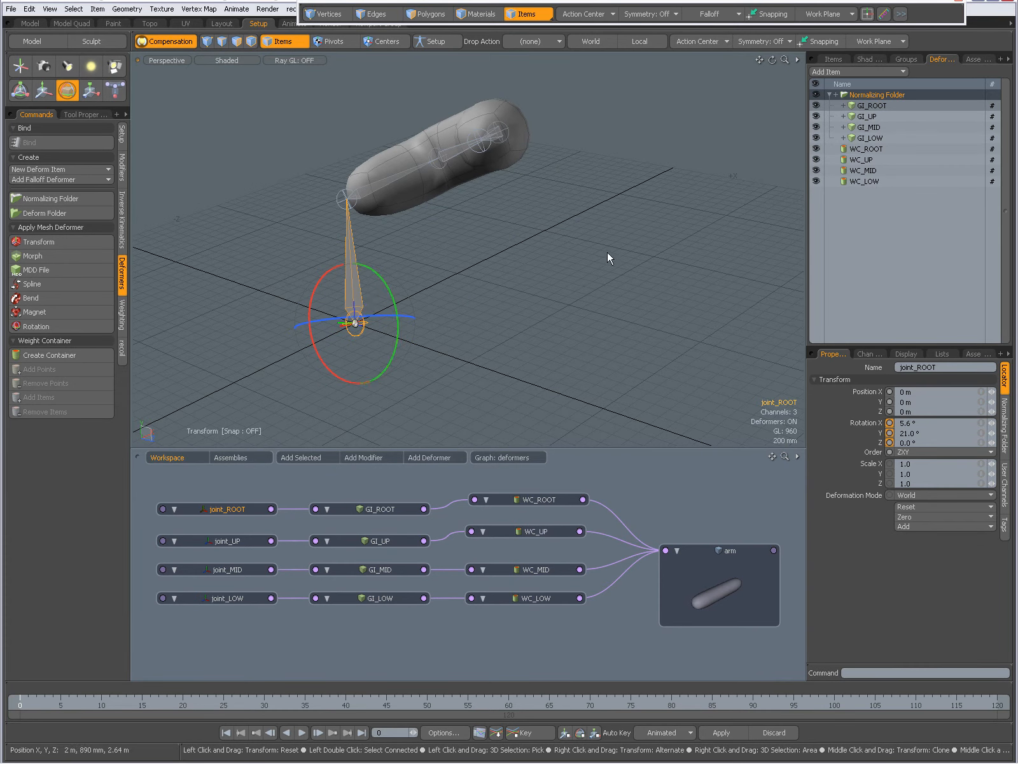
{"action": "key", "text": "space"}
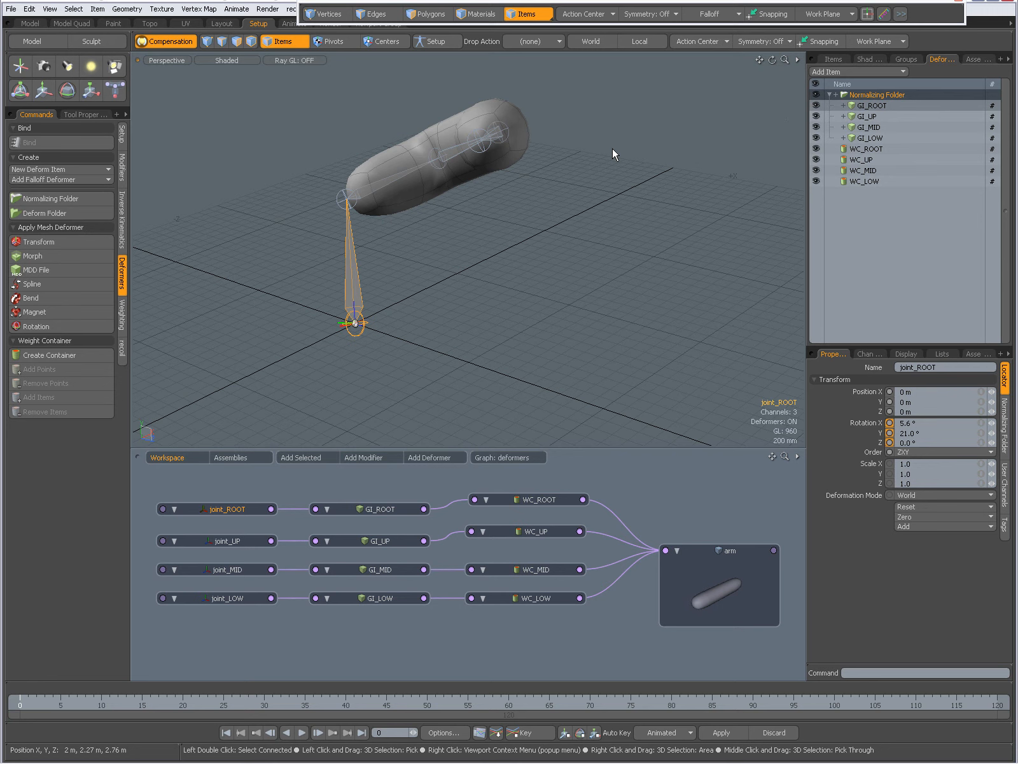
Switch to the double_transformation_video_scene, pick its TOP and ALL transform effectors and show the scene's deformer list.
{"action": "left_click", "coordinate": [830, 58]}
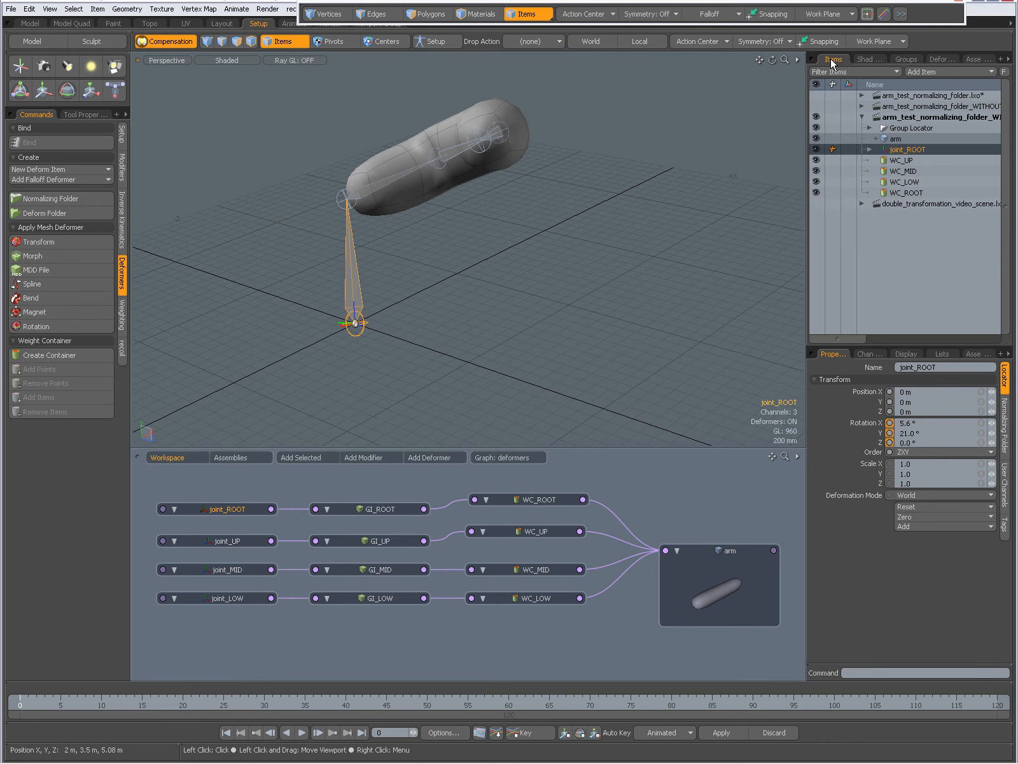
{"action": "left_click", "coordinate": [862, 117]}
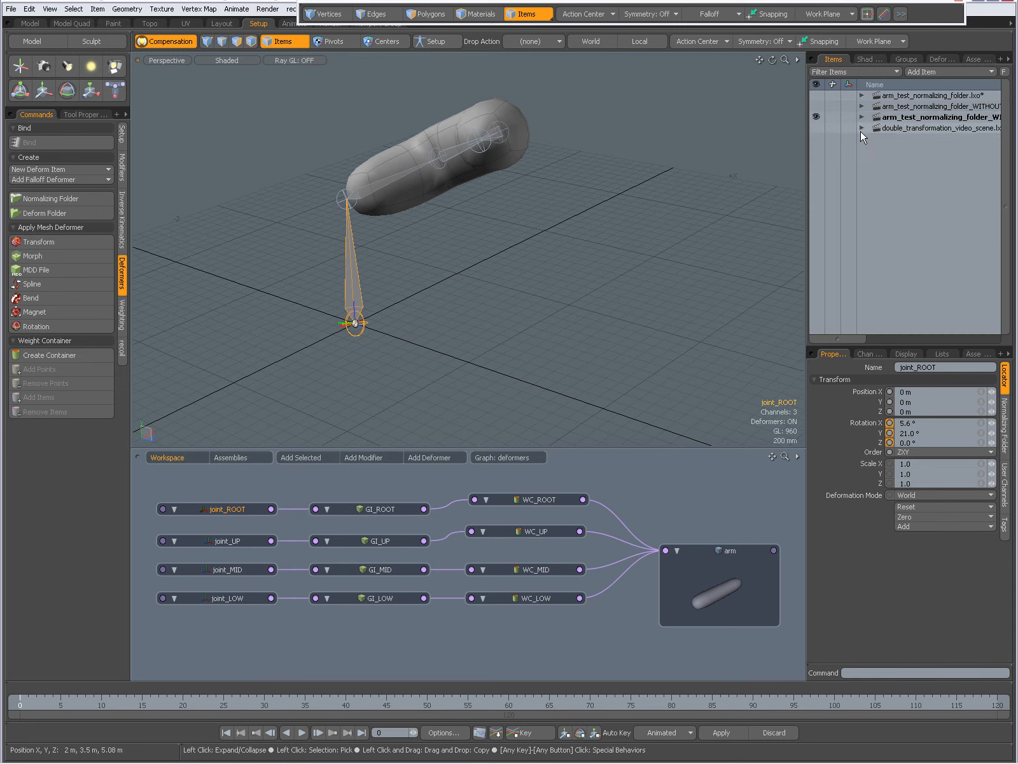
{"action": "left_click", "coordinate": [862, 128]}
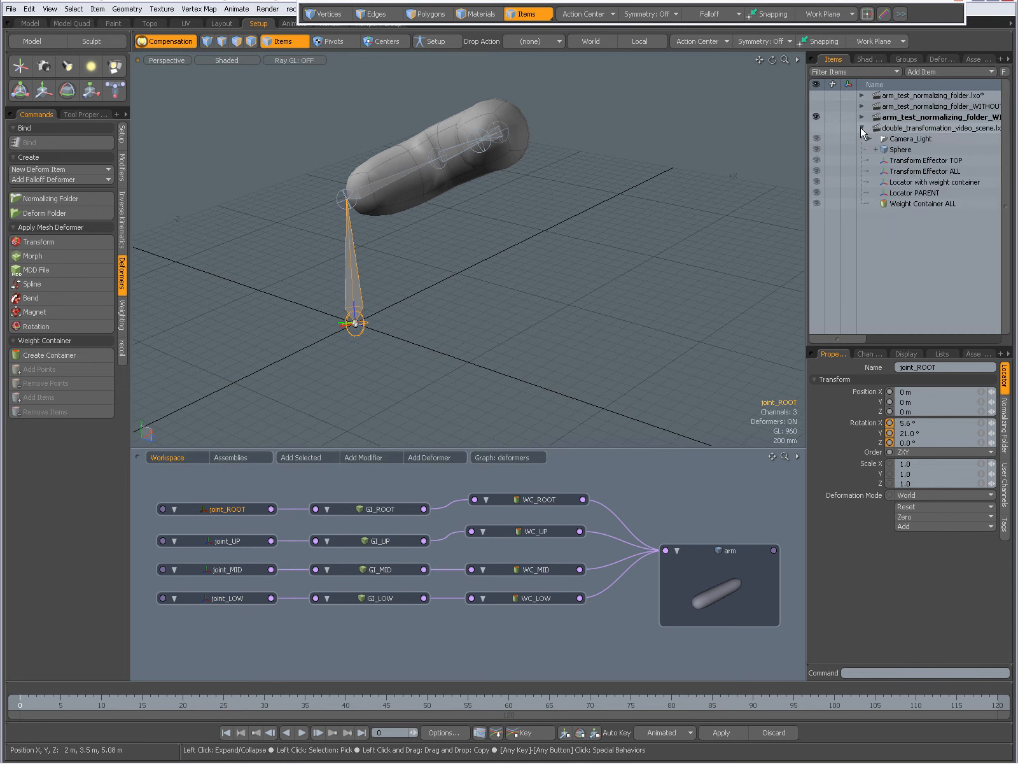
{"action": "left_click", "coordinate": [914, 162]}
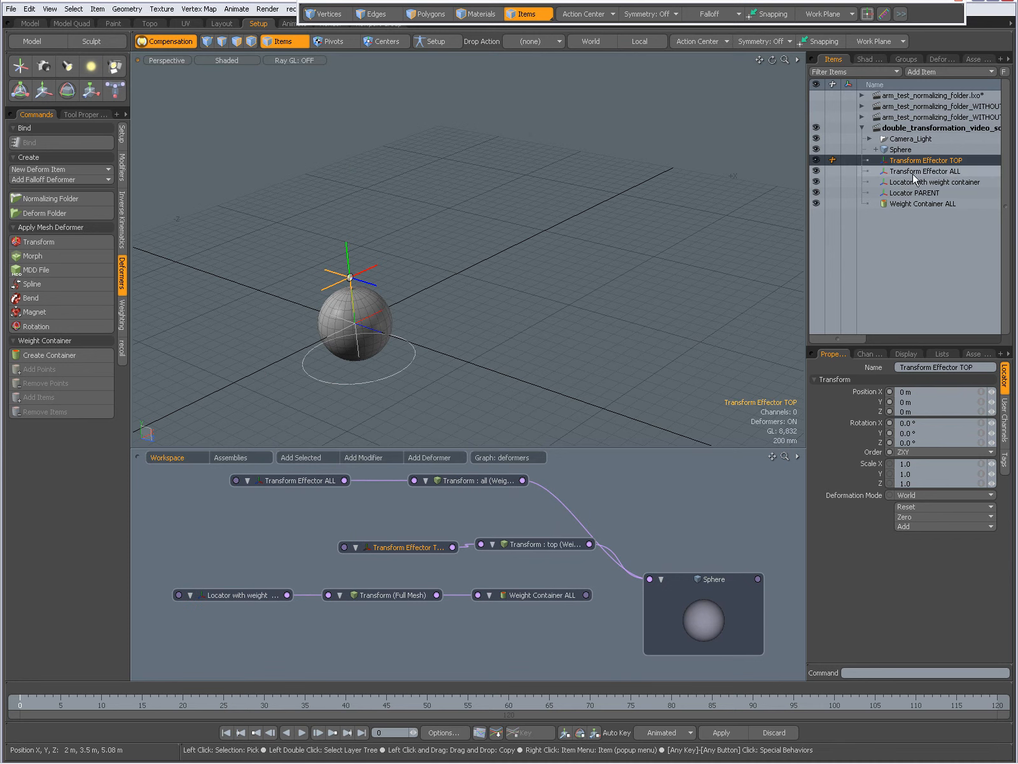
{"action": "left_click", "coordinate": [913, 171]}
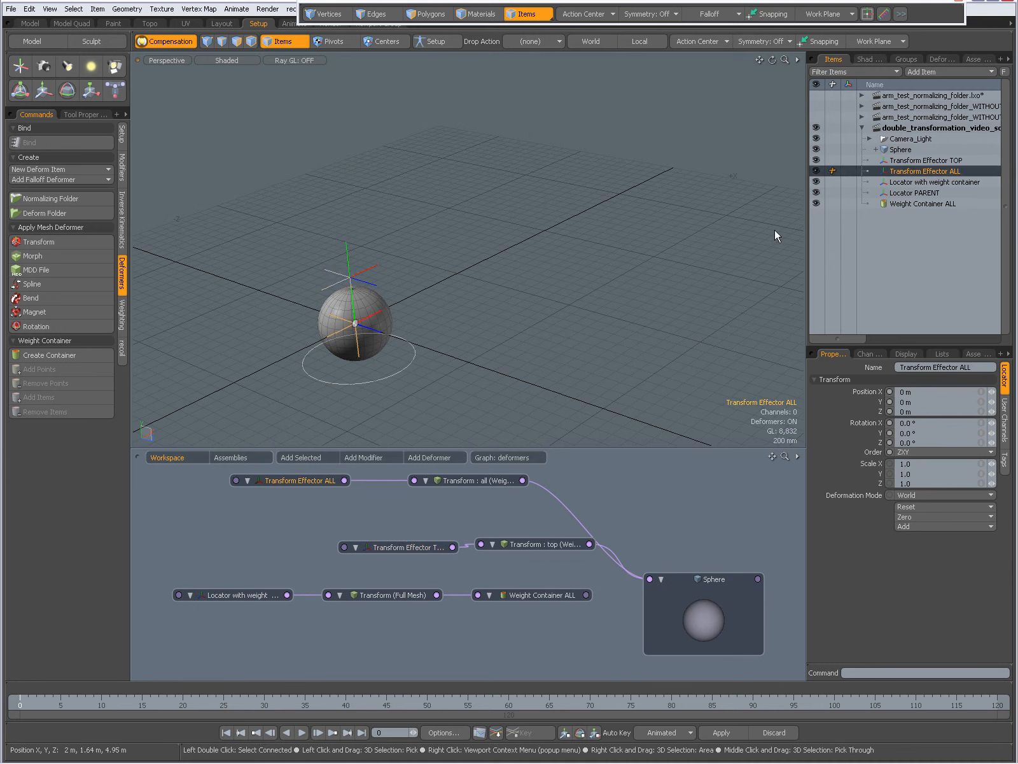
{"action": "left_click", "coordinate": [944, 58]}
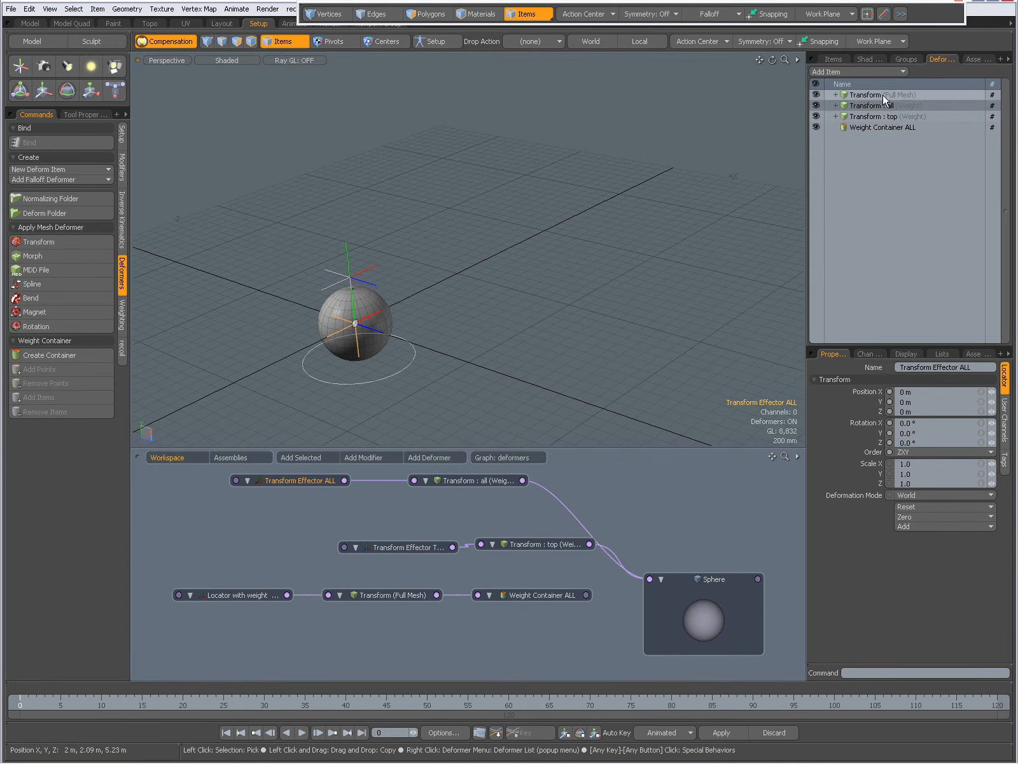
Frame the sphere and align the Transform Effector TOP and Transform : top nodes beneath the ALL nodes in the schematic.
{"action": "left_click_drag", "start_coordinate": [459, 264], "coordinate": [509, 224], "text": "alt+shift"}
{"action": "left_click_drag", "start_coordinate": [411, 263], "coordinate": [534, 274], "text": "ctrl+alt"}
{"action": "left_click_drag", "start_coordinate": [465, 279], "coordinate": [516, 254], "text": "alt+shift"}
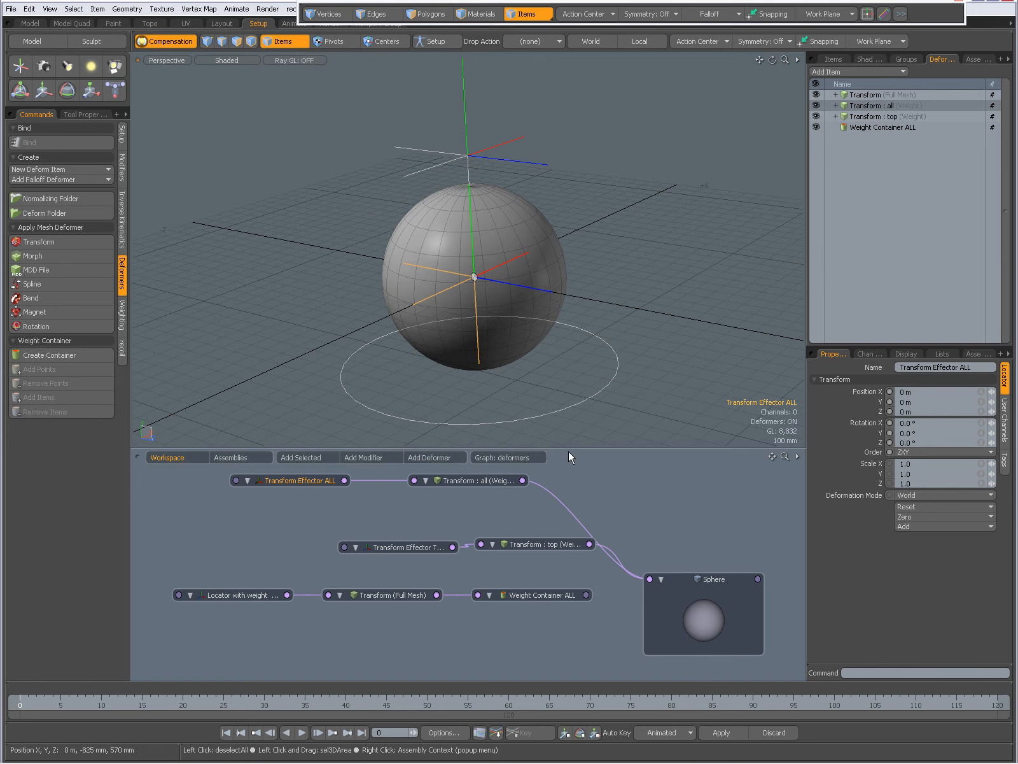
{"action": "left_click_drag", "start_coordinate": [407, 547], "coordinate": [295, 515]}
{"action": "left_click_drag", "start_coordinate": [520, 538], "coordinate": [456, 509]}
Set the viewport shading to Vertex Map and inspect the weights of Transform : all and Transform : top on the sphere.
{"action": "left_click", "coordinate": [229, 60]}
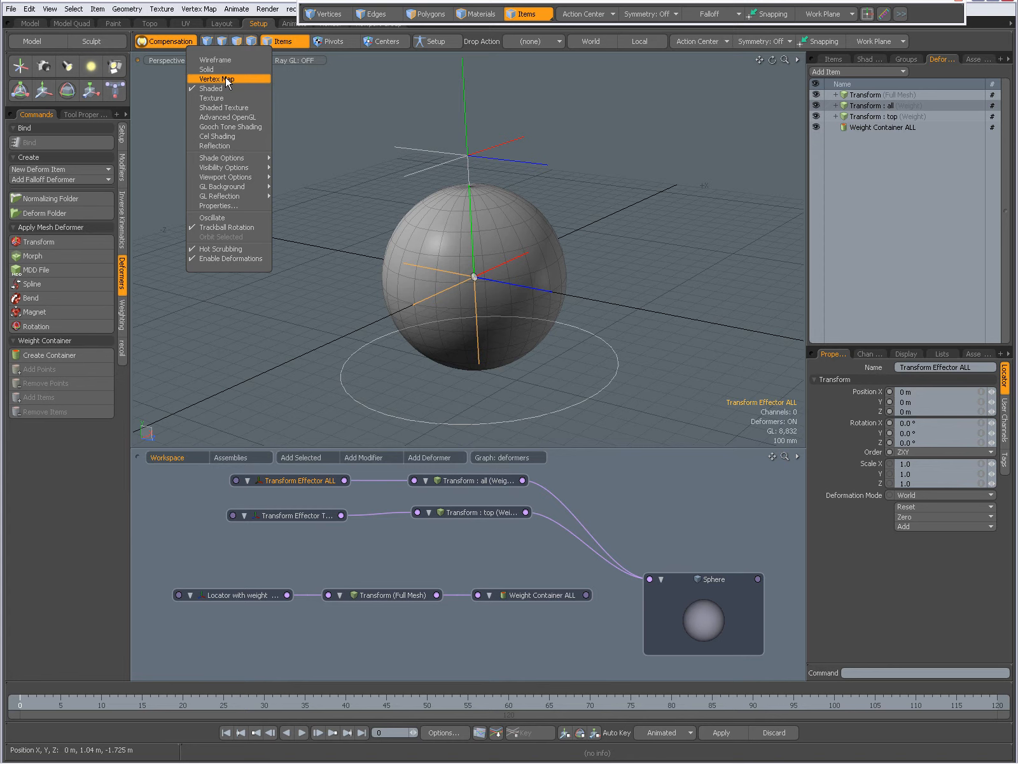
{"action": "left_click", "coordinate": [224, 78]}
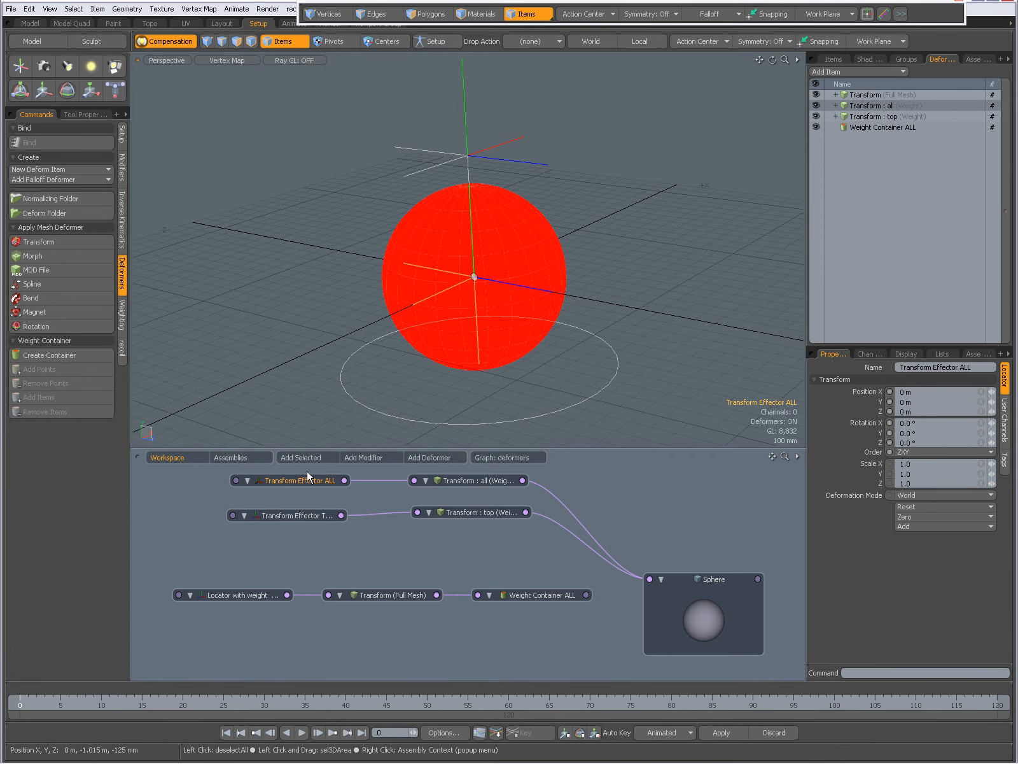
{"action": "left_click", "coordinate": [470, 478]}
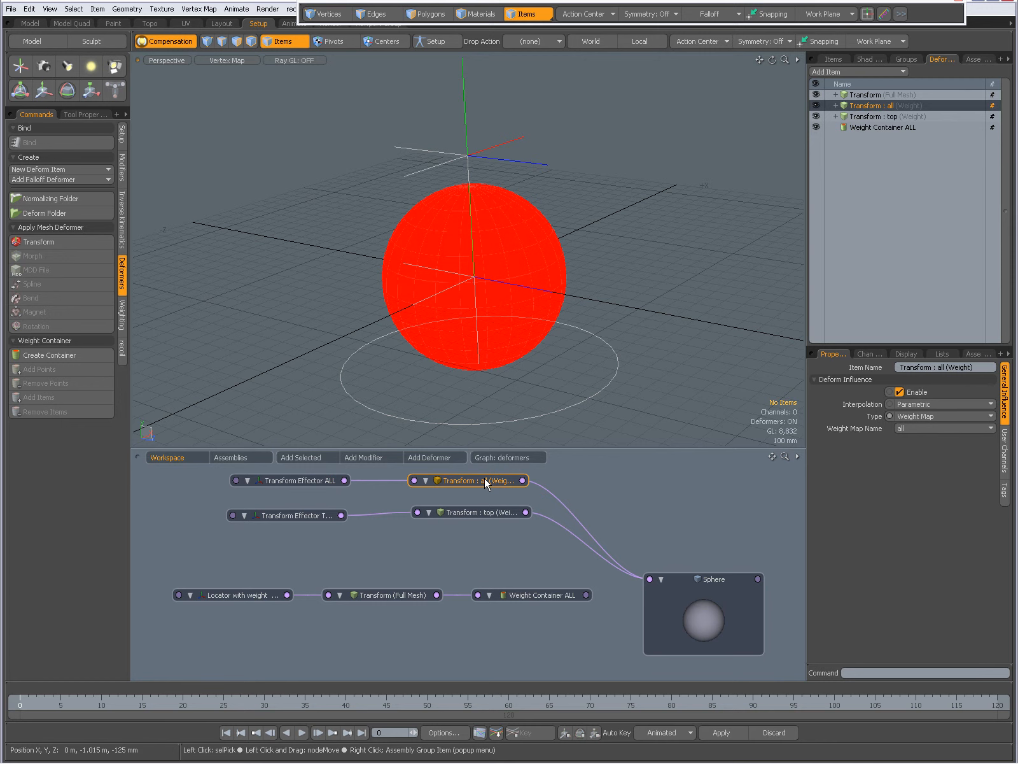
{"action": "left_click_drag", "start_coordinate": [482, 478], "coordinate": [478, 479]}
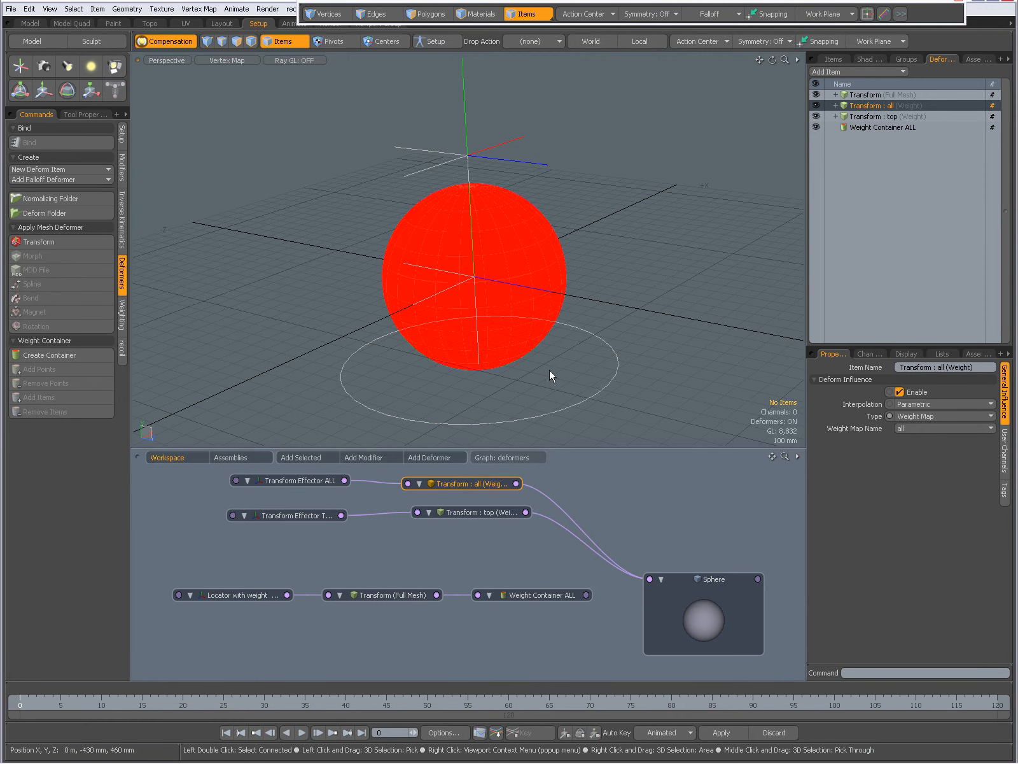
{"action": "left_click", "coordinate": [476, 511]}
{"action": "left_click_drag", "start_coordinate": [485, 510], "coordinate": [477, 523]}
{"action": "left_click_drag", "start_coordinate": [542, 319], "coordinate": [436, 322], "text": "alt"}
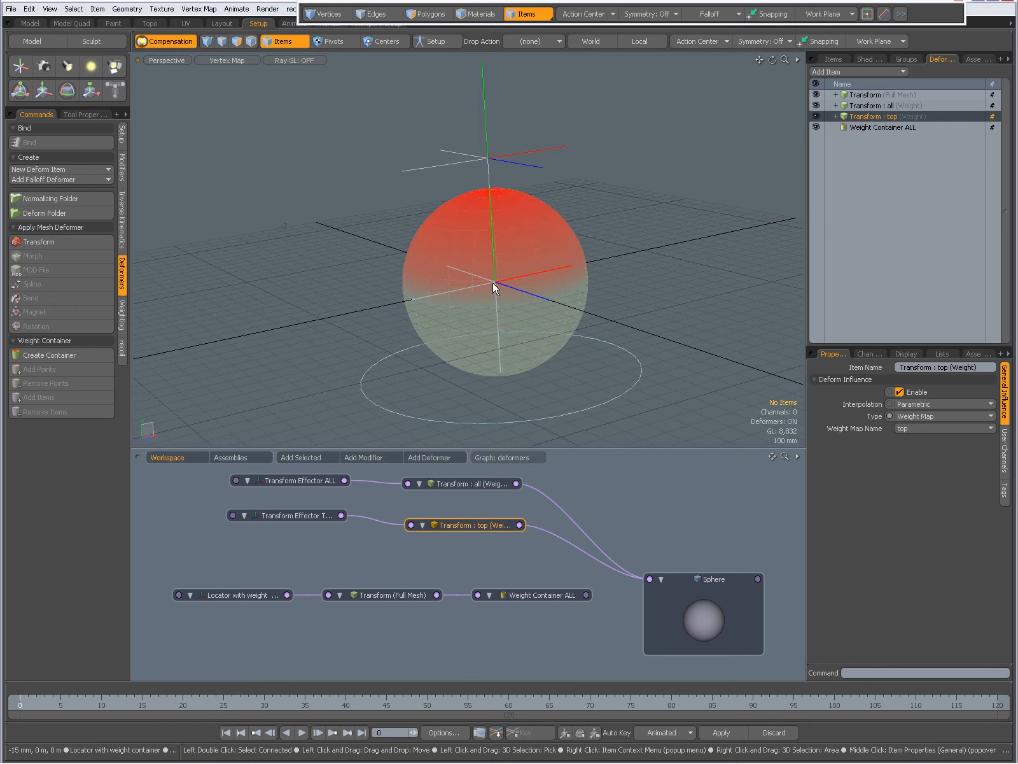
{"action": "left_click_drag", "start_coordinate": [509, 293], "coordinate": [427, 352], "text": "alt"}
{"action": "left_click_drag", "start_coordinate": [467, 524], "coordinate": [468, 510]}
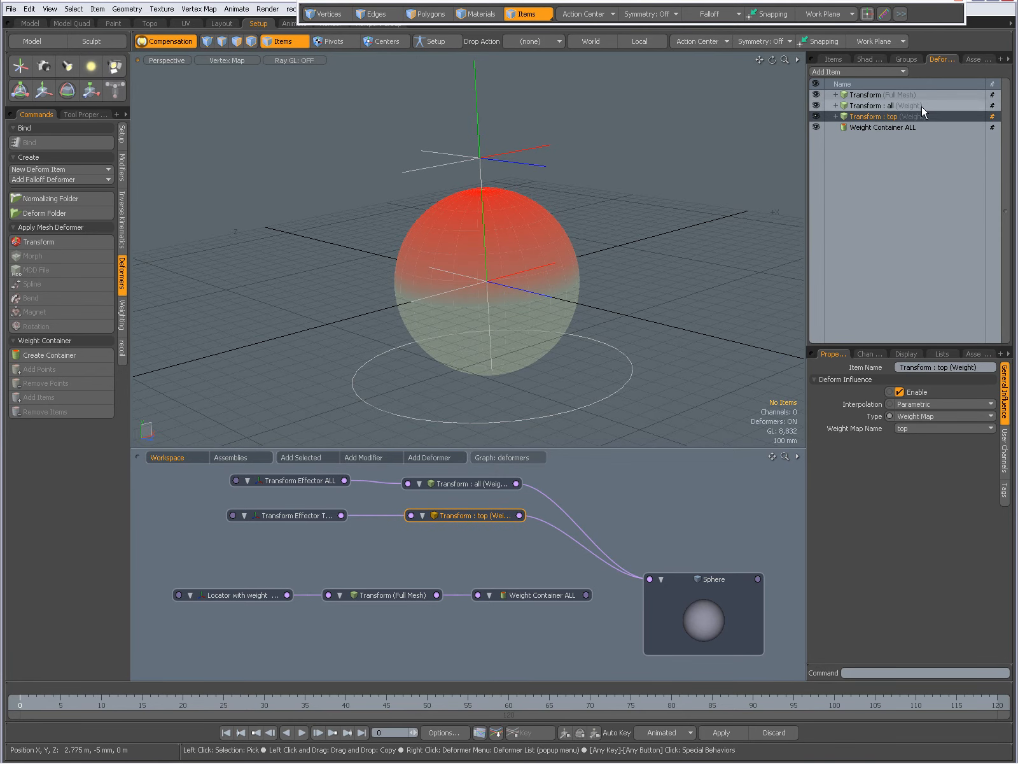
Show the item list, return the viewport shading to Shaded and clear the selection.
{"action": "left_click", "coordinate": [836, 58]}
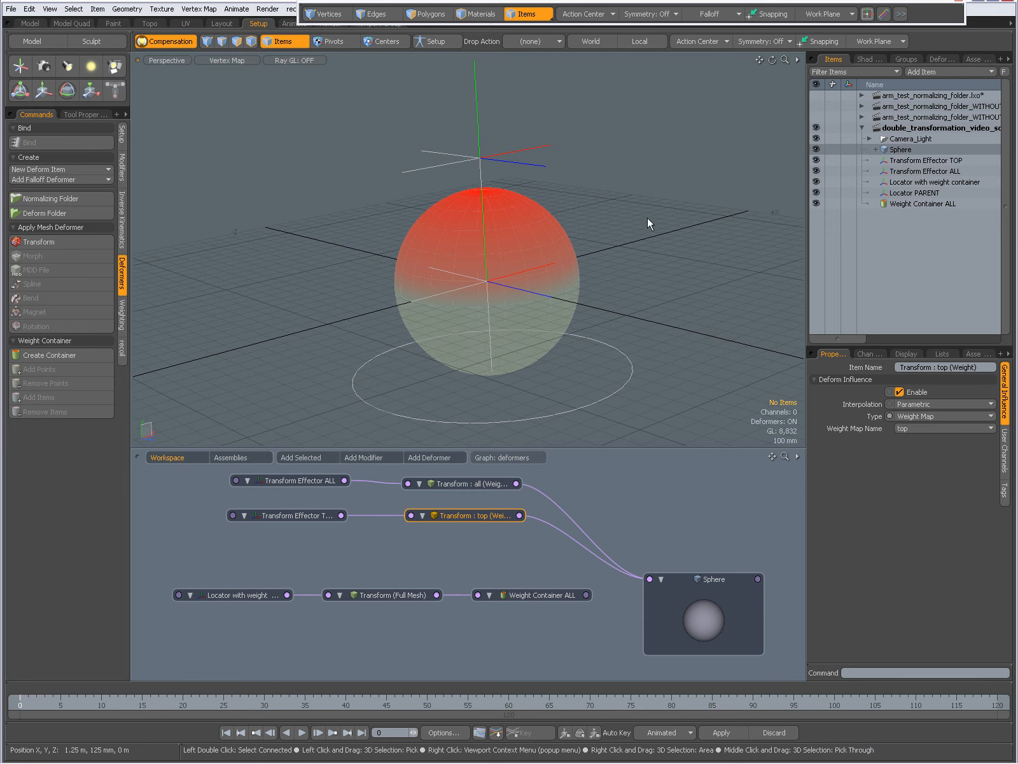
{"action": "left_click", "coordinate": [226, 56]}
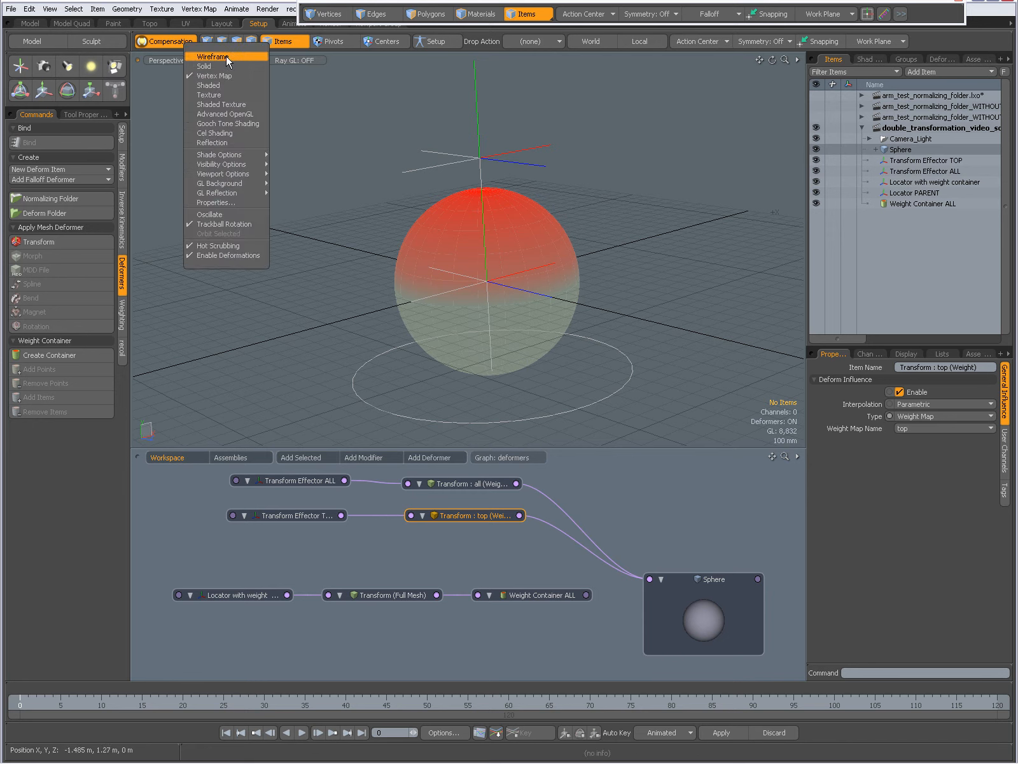
{"action": "left_click", "coordinate": [217, 82]}
{"action": "left_click_drag", "start_coordinate": [405, 188], "coordinate": [394, 238], "text": "ctrl+alt"}
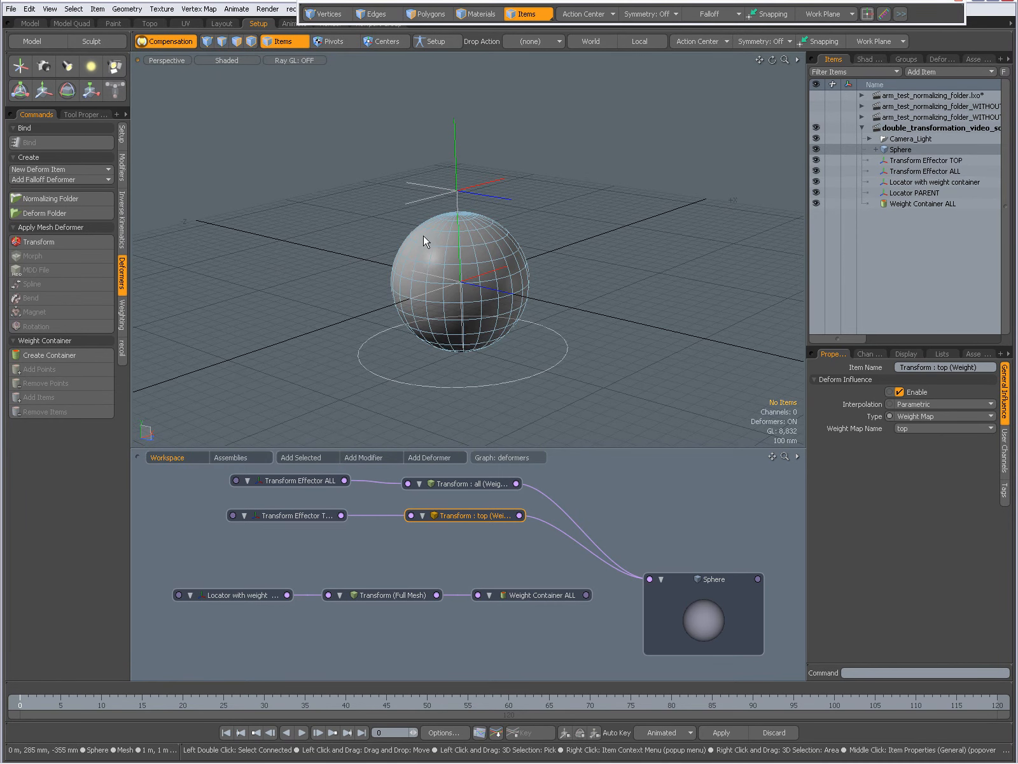
{"action": "left_click", "coordinate": [603, 219]}
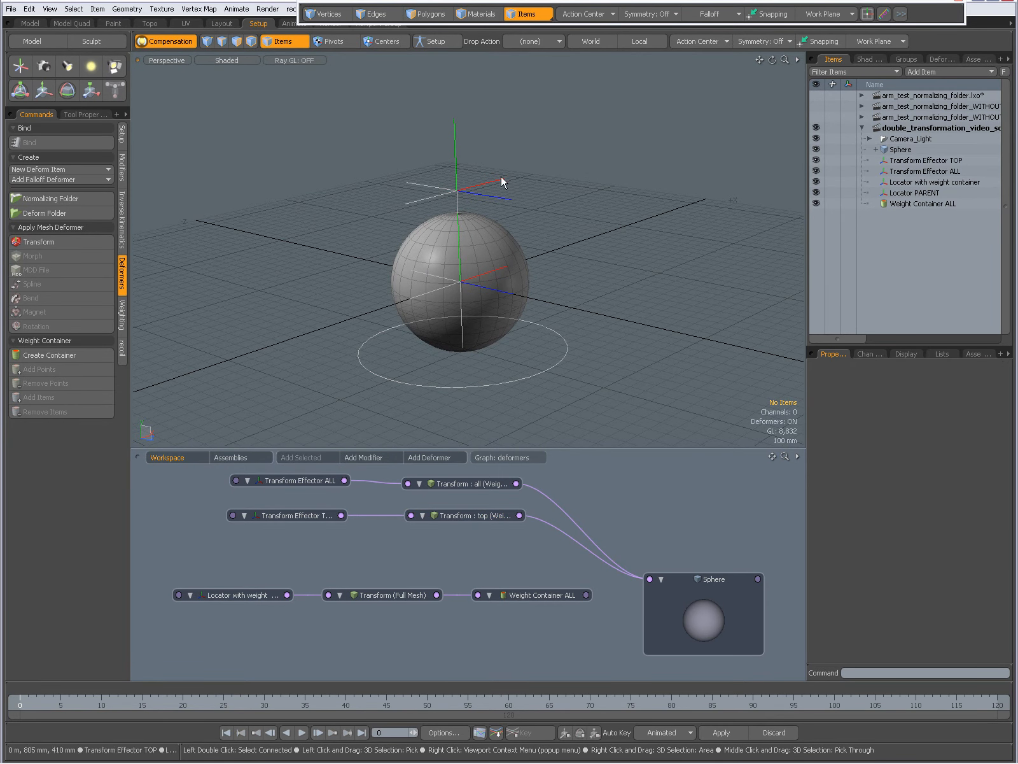
In setup mode, parent Transform Effector TOP in place under Transform Effector ALL and leave setup mode again.
{"action": "left_click", "coordinate": [434, 40]}
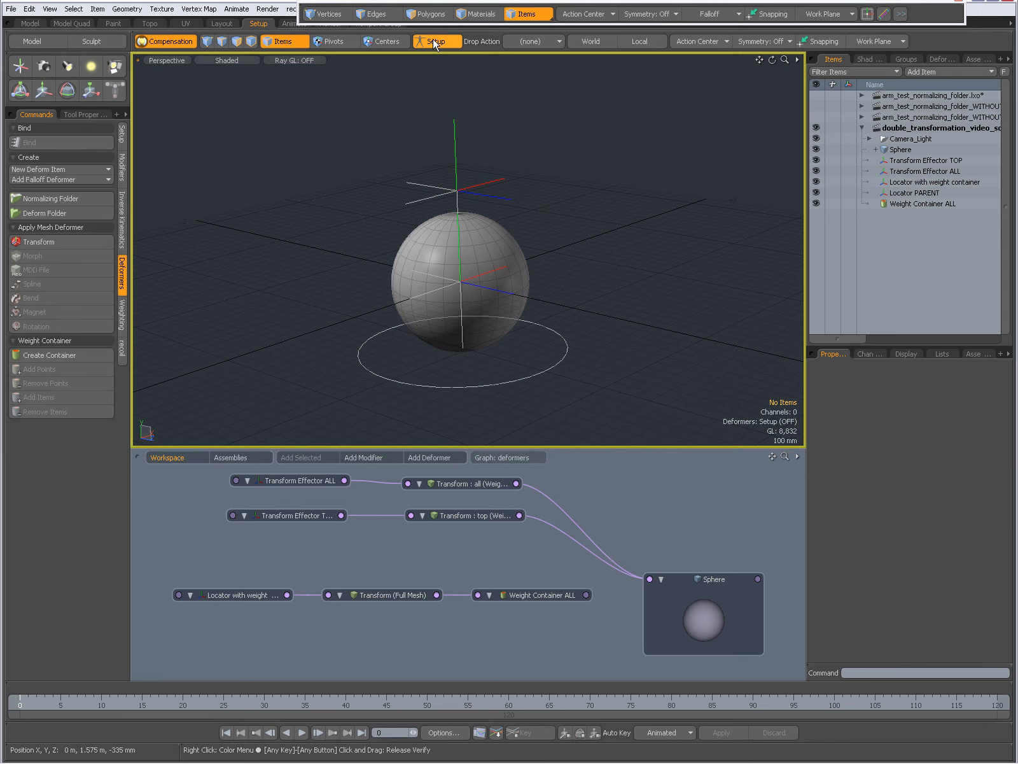
{"action": "left_click", "coordinate": [122, 133]}
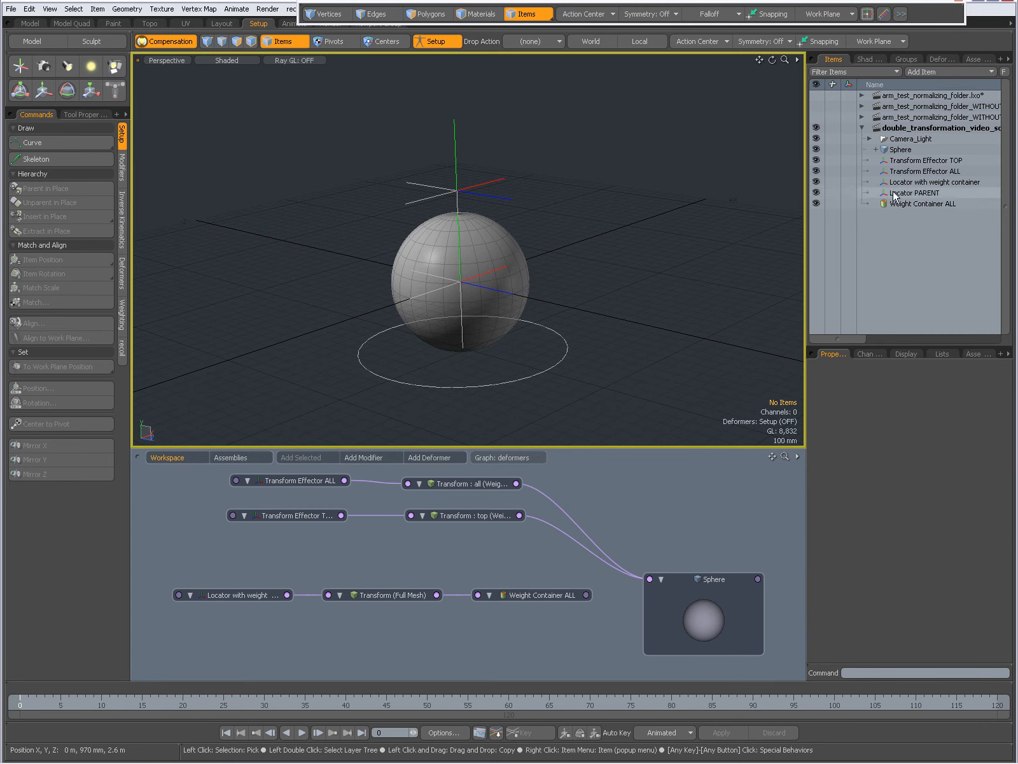
{"action": "left_click", "coordinate": [933, 160]}
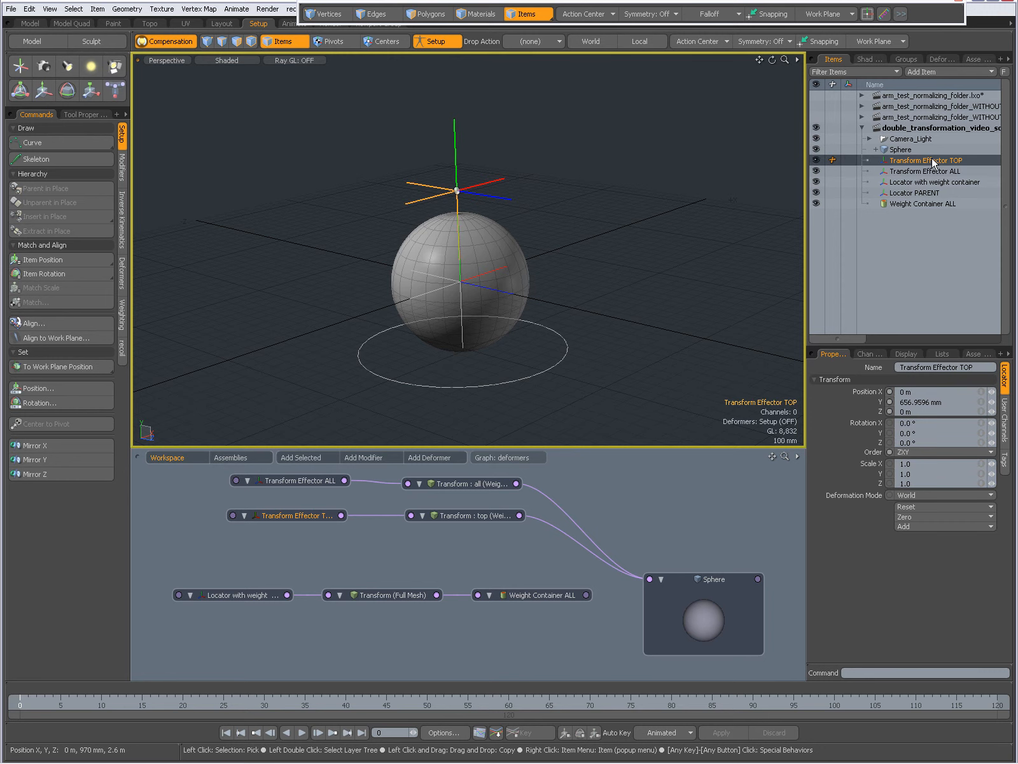
{"action": "left_click", "coordinate": [913, 171], "text": "ctrl"}
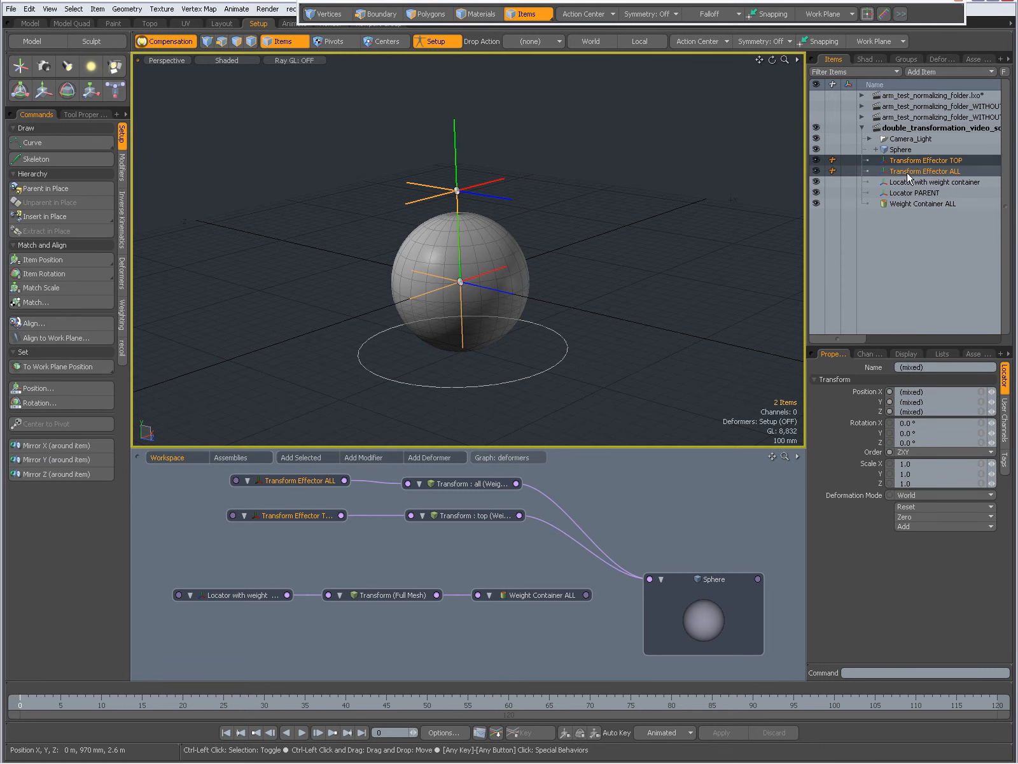
{"action": "left_click", "coordinate": [64, 187]}
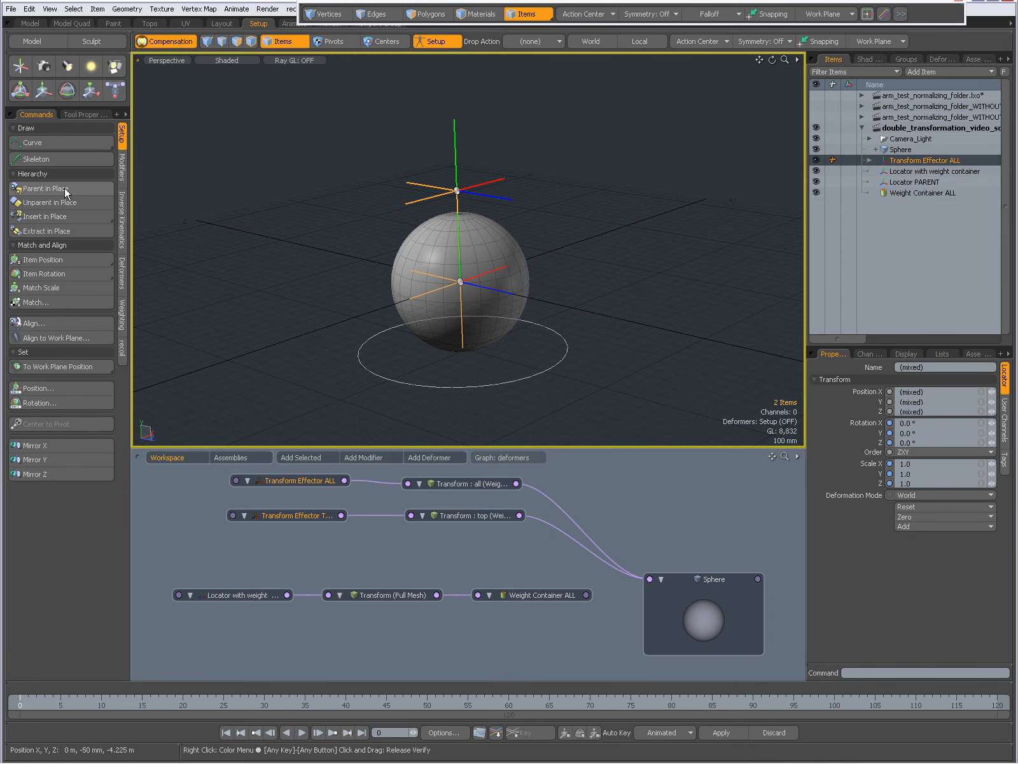
{"action": "left_click", "coordinate": [436, 44]}
Move Transform Effector TOP upward to a Y position of about 690 mm to stretch the sphere's top.
{"action": "left_click", "coordinate": [489, 158]}
{"action": "left_click", "coordinate": [456, 154]}
{"action": "key", "text": "w"}
{"action": "left_click_drag", "start_coordinate": [452, 148], "coordinate": [451, 50]}
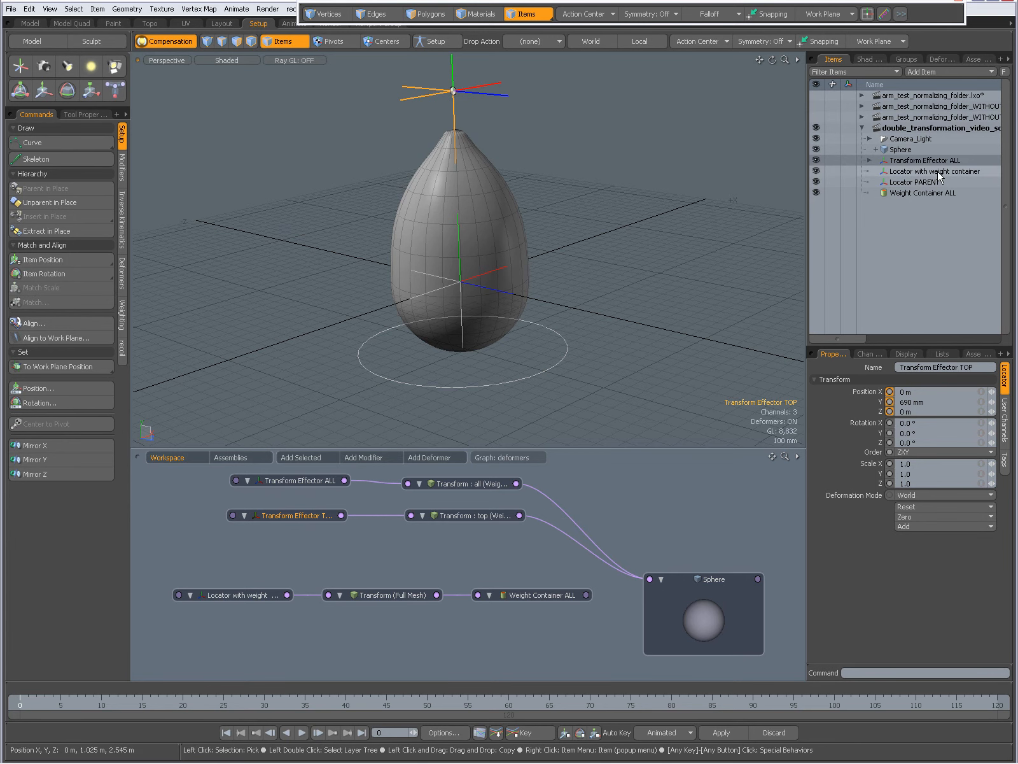
Reveal the child of Transform Effector ALL and move the ALL effector to about Y -190 mm, Z -1.25 m.
{"action": "left_click", "coordinate": [870, 160]}
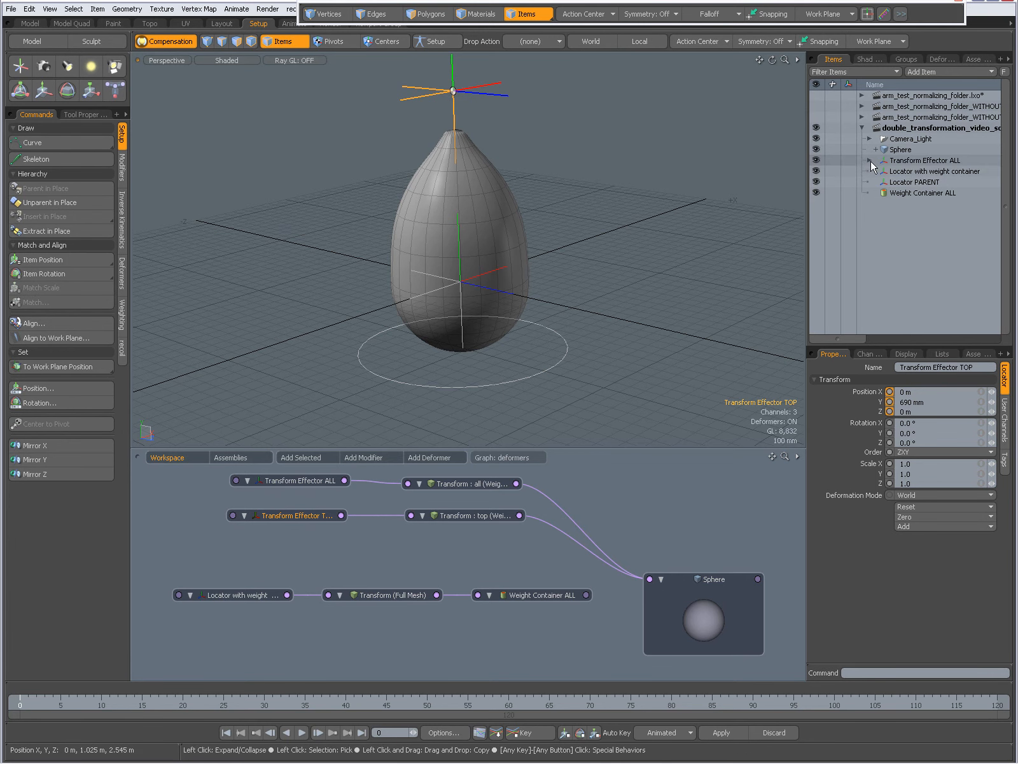
{"action": "left_click", "coordinate": [931, 162]}
{"action": "scroll", "coordinate": [642, 250], "scroll_direction": "down", "scroll_amount": 3}
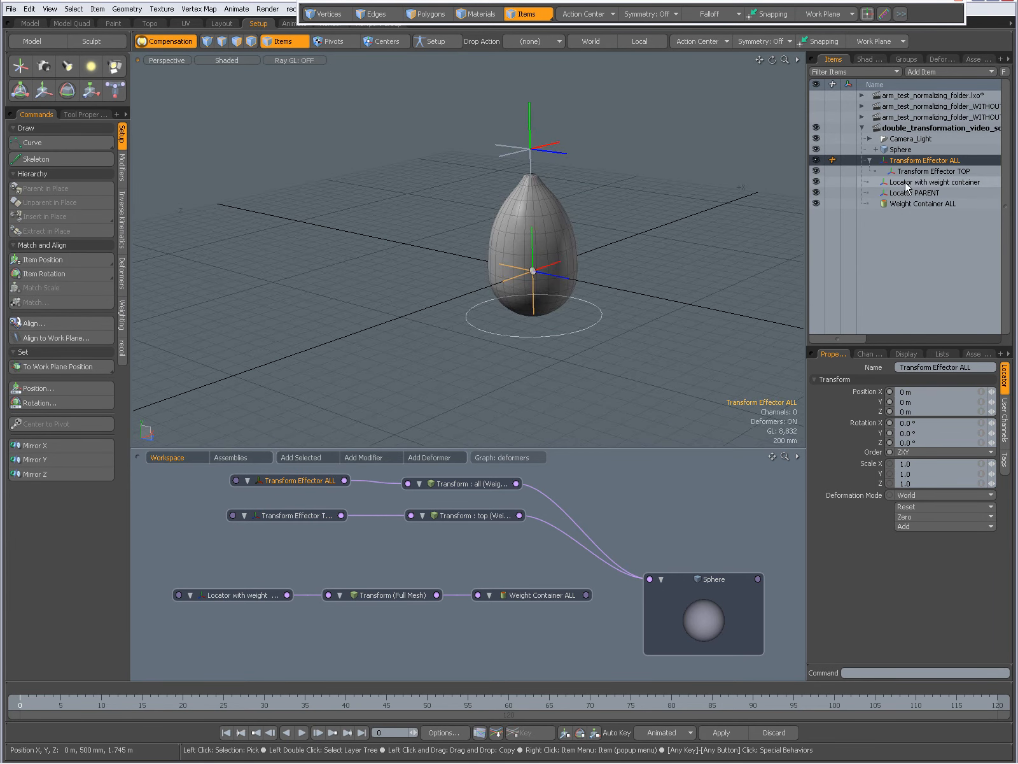
{"action": "left_click_drag", "start_coordinate": [590, 213], "coordinate": [490, 273], "text": "alt+shift"}
{"action": "key", "text": "w"}
{"action": "key", "text": "q"}
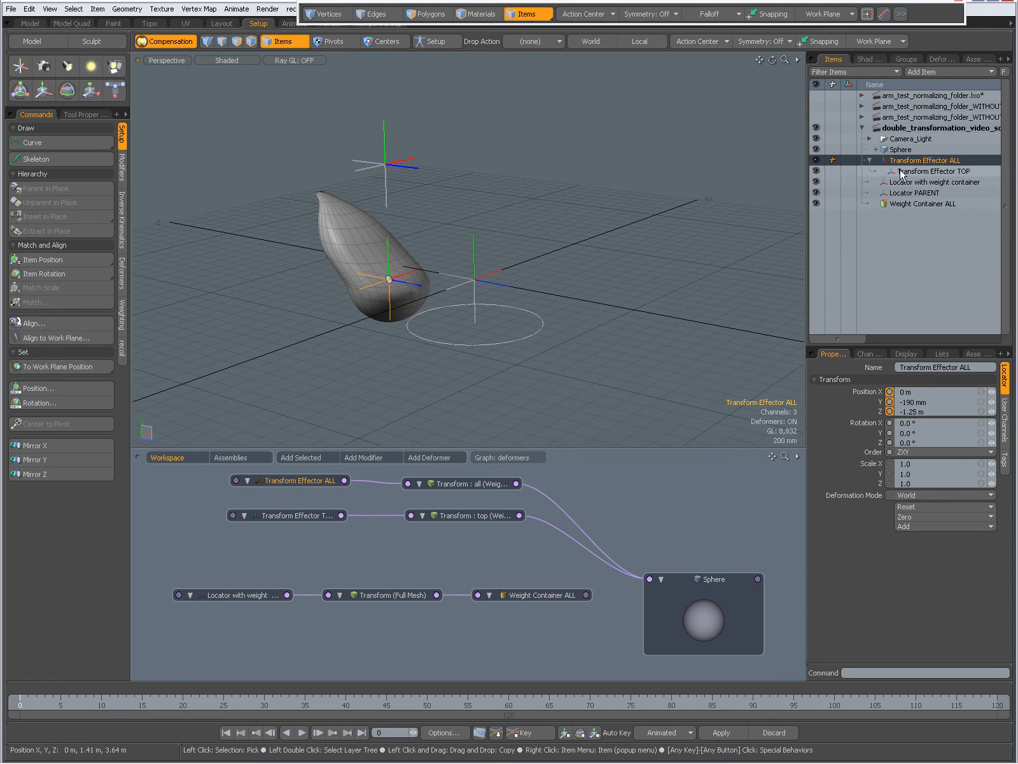
Show the deformer list and set the Deformation Mode of Transform Effector TOP to Local.
{"action": "left_click", "coordinate": [941, 59]}
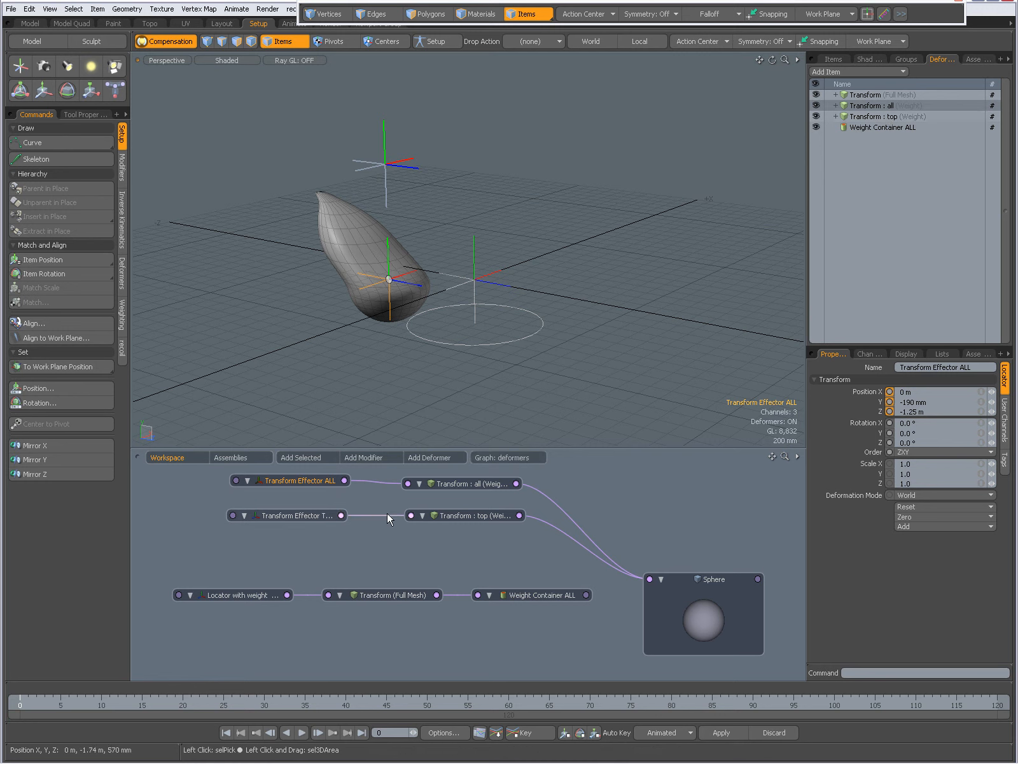
{"action": "left_click", "coordinate": [295, 516]}
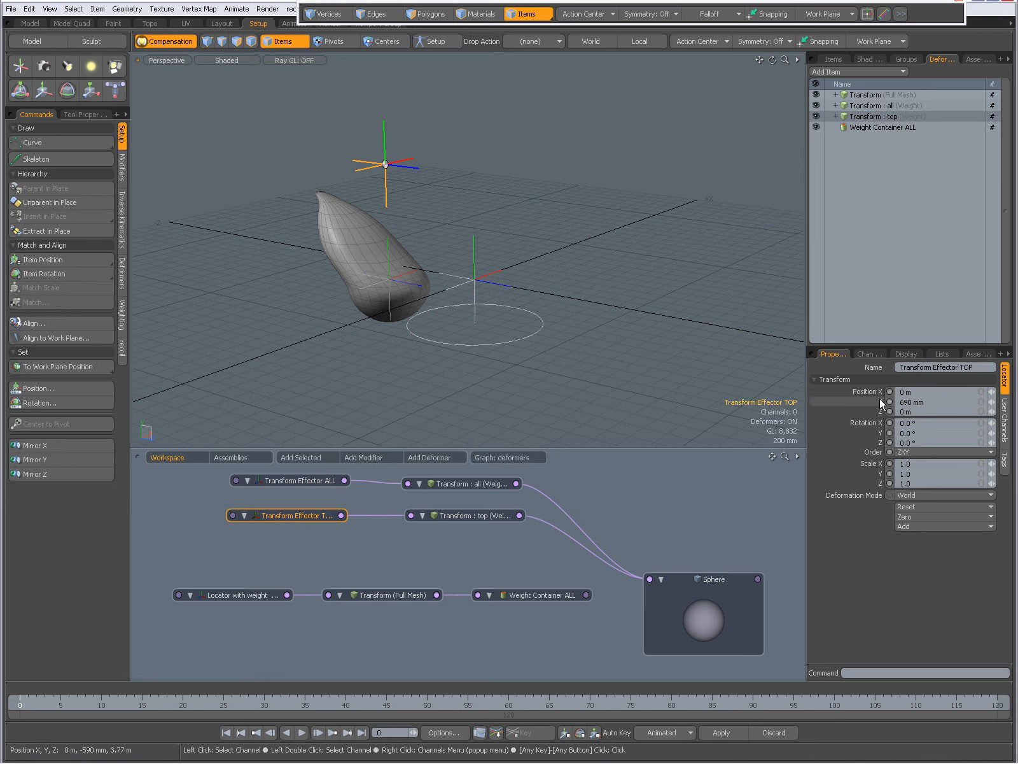
{"action": "left_click", "coordinate": [920, 493]}
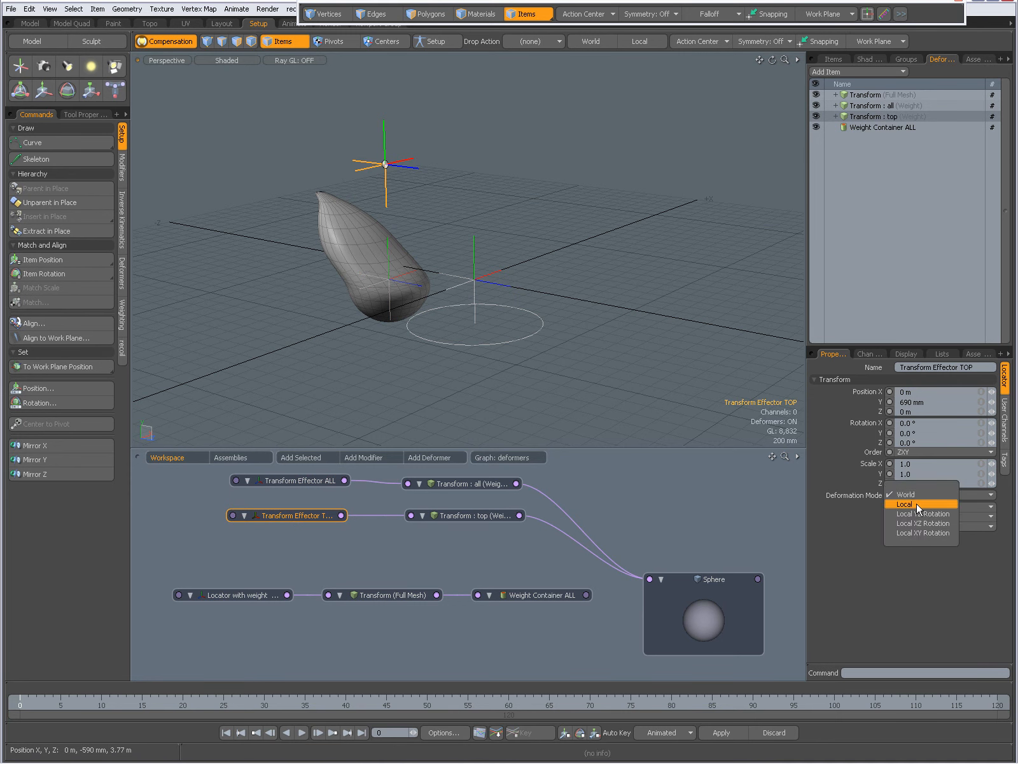
{"action": "left_click", "coordinate": [916, 503]}
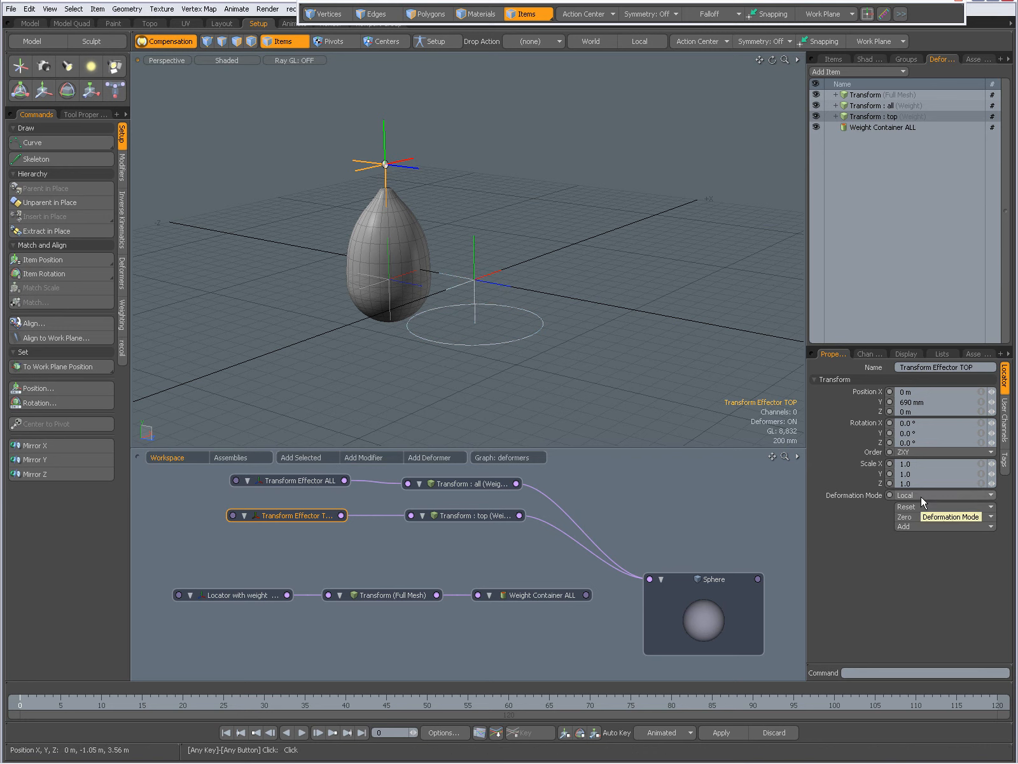
{"action": "left_click_drag", "start_coordinate": [458, 199], "coordinate": [343, 241], "text": "alt"}
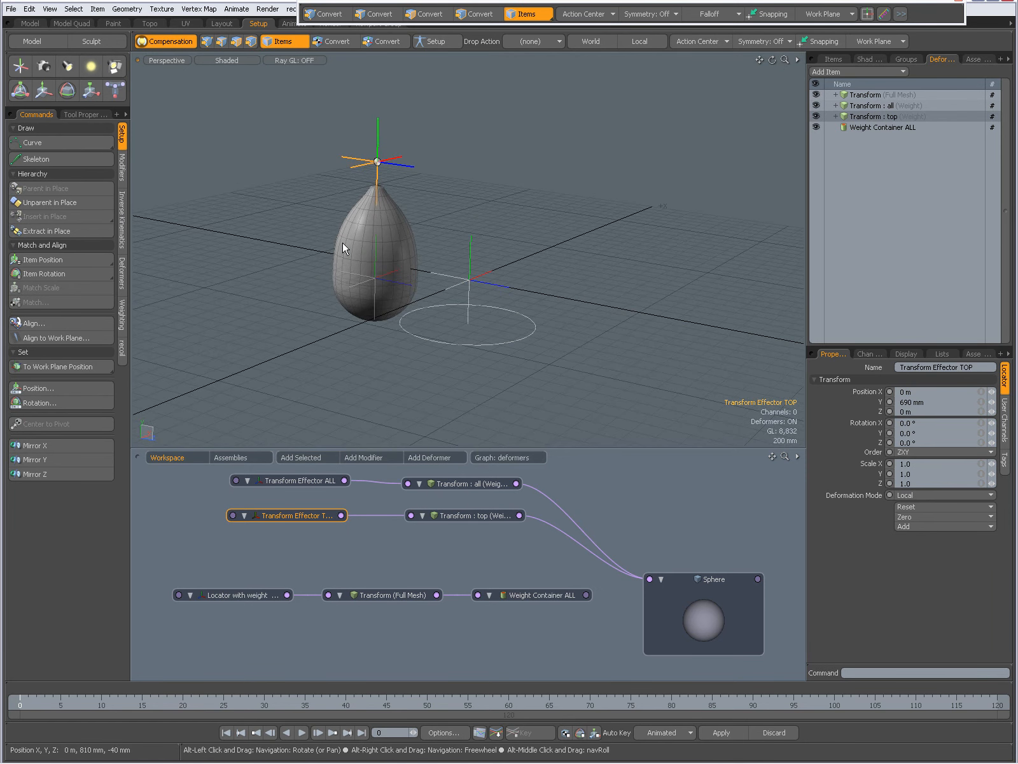
Rotate Transform Effector ALL to about 36.9°, 22.9° and 43.0° on X, Y and Z and view the deformed sphere up close.
{"action": "left_click", "coordinate": [300, 479]}
{"action": "left_click_drag", "start_coordinate": [495, 275], "coordinate": [430, 292], "text": "alt"}
{"action": "key", "text": "e"}
{"action": "mouse_move", "coordinate": [398, 253]}
{"action": "left_mouse_down"}
{"action": "mouse_move", "coordinate": [406, 265]}
{"action": "mouse_move", "coordinate": [393, 254]}
{"action": "mouse_move", "coordinate": [412, 248]}
{"action": "left_mouse_up"}
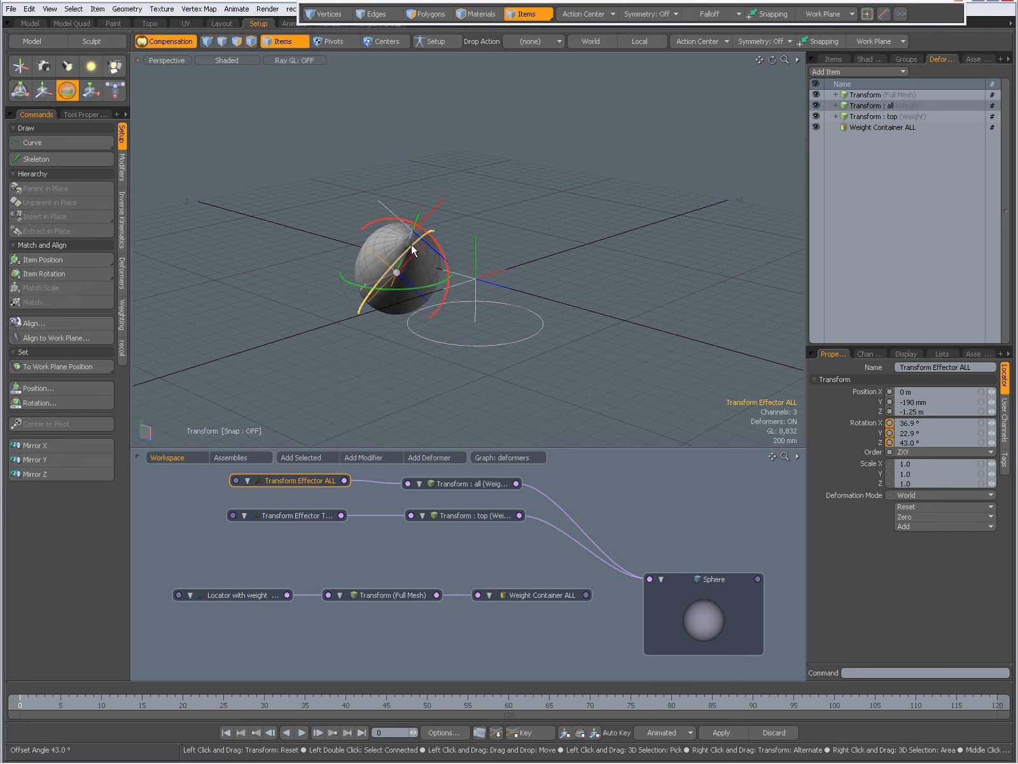
{"action": "key", "text": "q"}
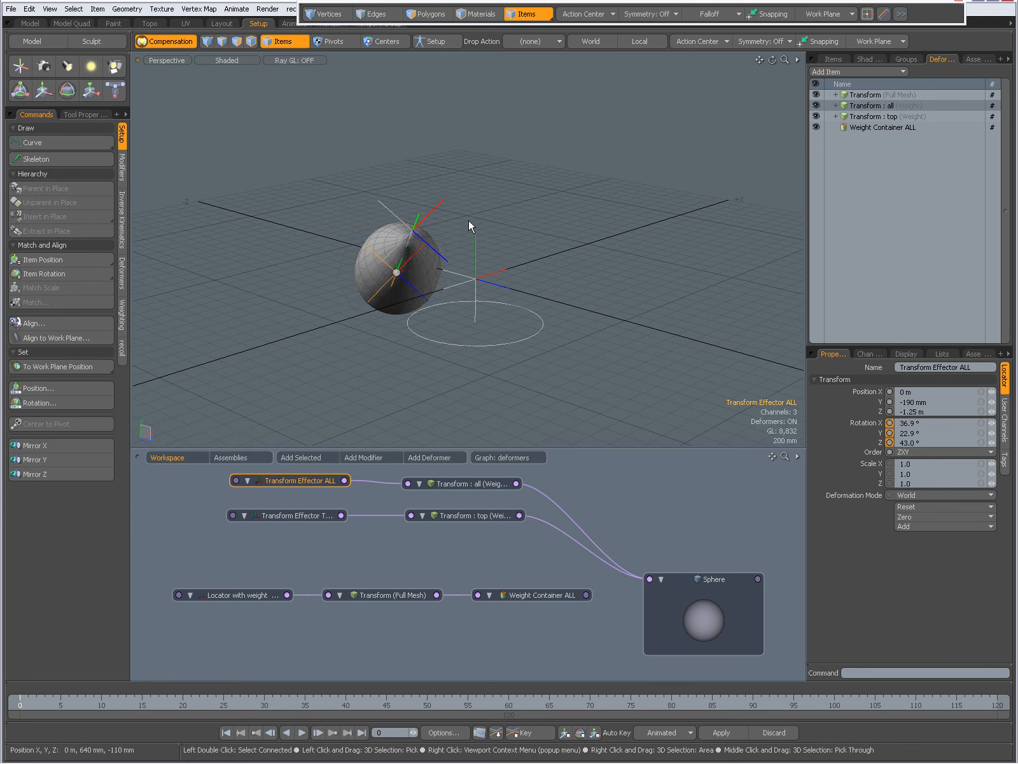
{"action": "left_click_drag", "start_coordinate": [460, 280], "coordinate": [622, 280], "text": "ctrl+alt"}
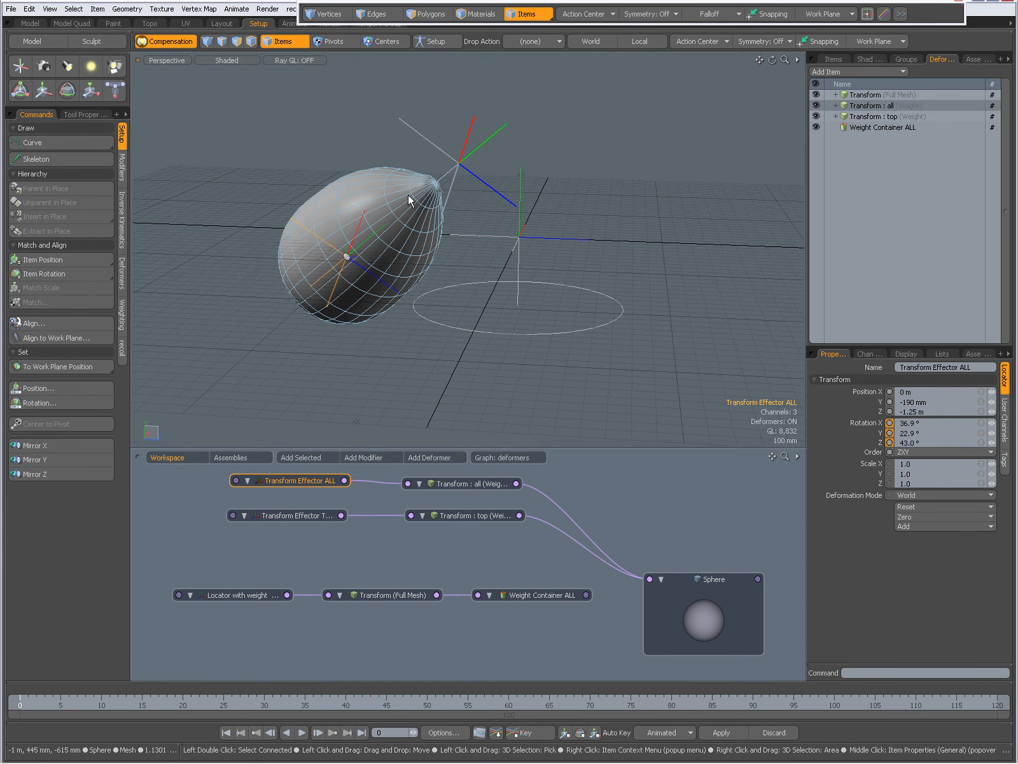
Align the Transform : all and Transform : top nodes in the schematic and compare the item hierarchy with the deformer list.
{"action": "left_click_drag", "start_coordinate": [465, 481], "coordinate": [469, 504]}
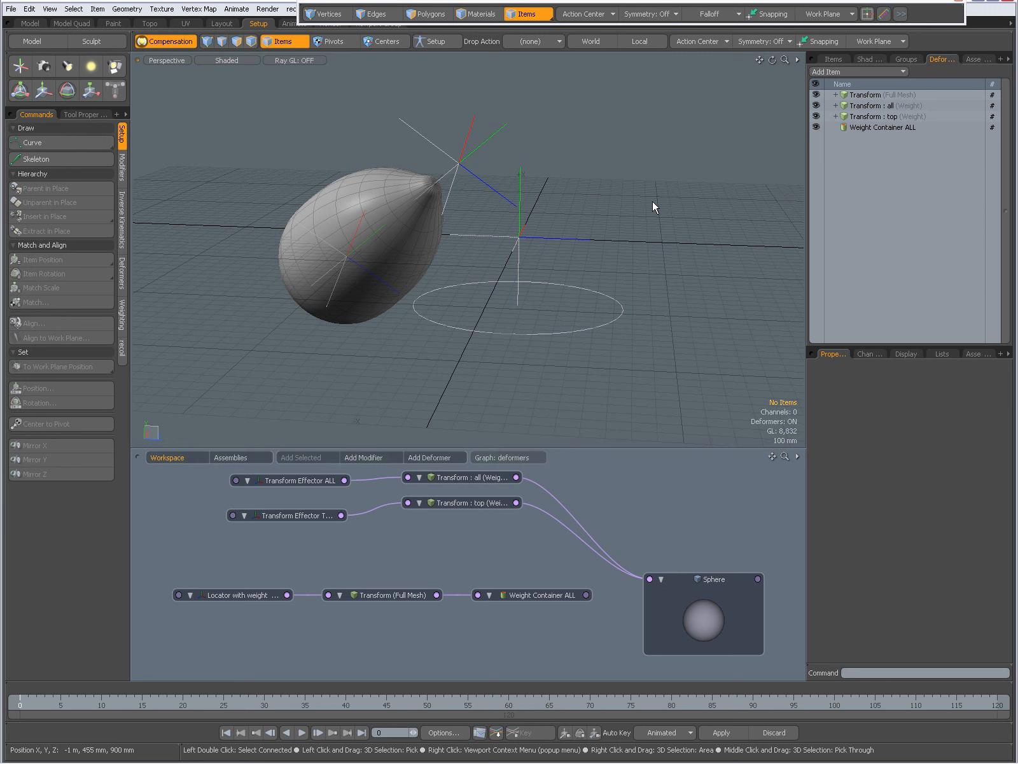
{"action": "left_click", "coordinate": [833, 58]}
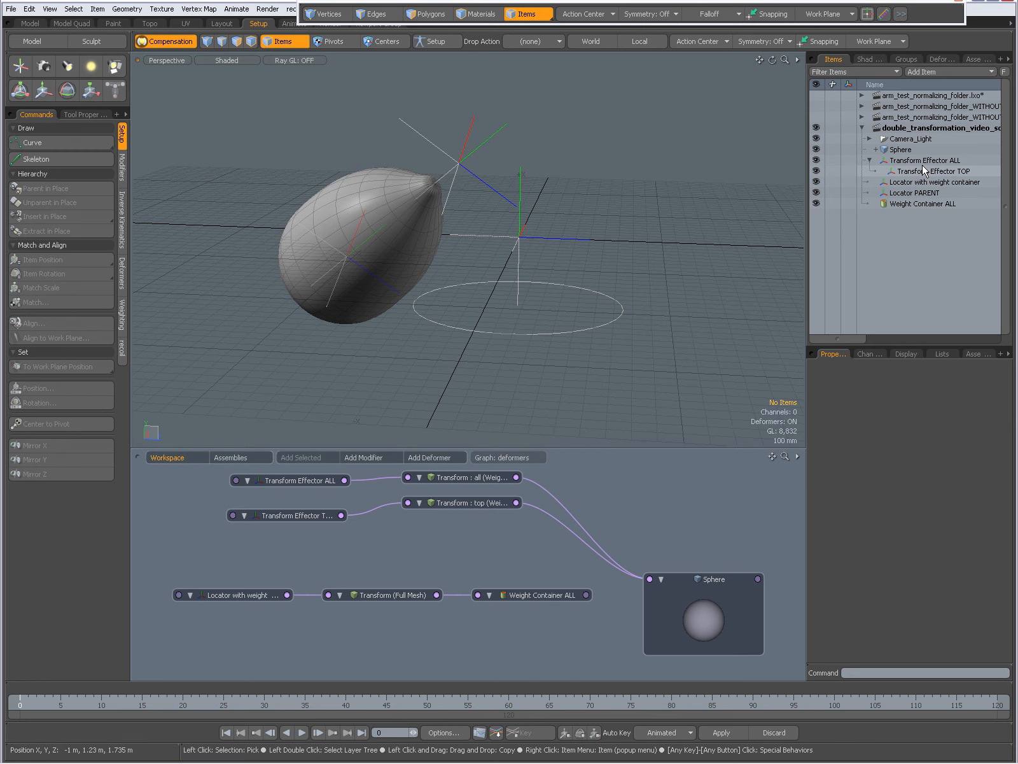
{"action": "left_click", "coordinate": [939, 59]}
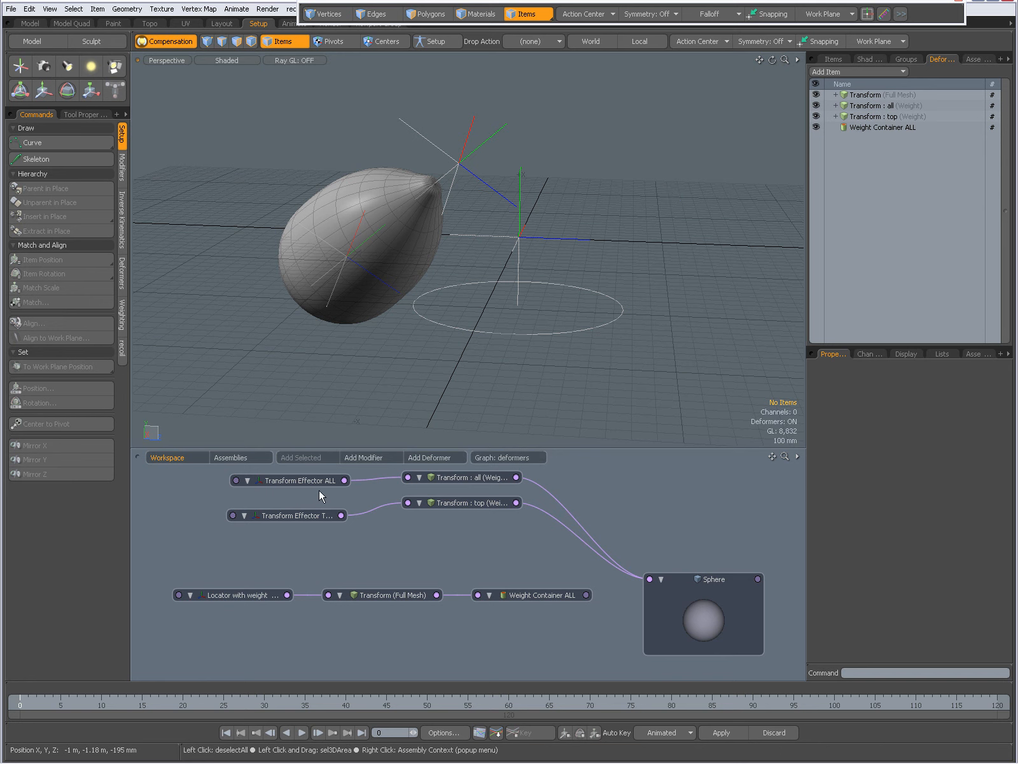
Switch to the third arm scene in the item list and examine its bent arm mesh from several angles.
{"action": "left_click", "coordinate": [833, 59]}
{"action": "left_click", "coordinate": [861, 117]}
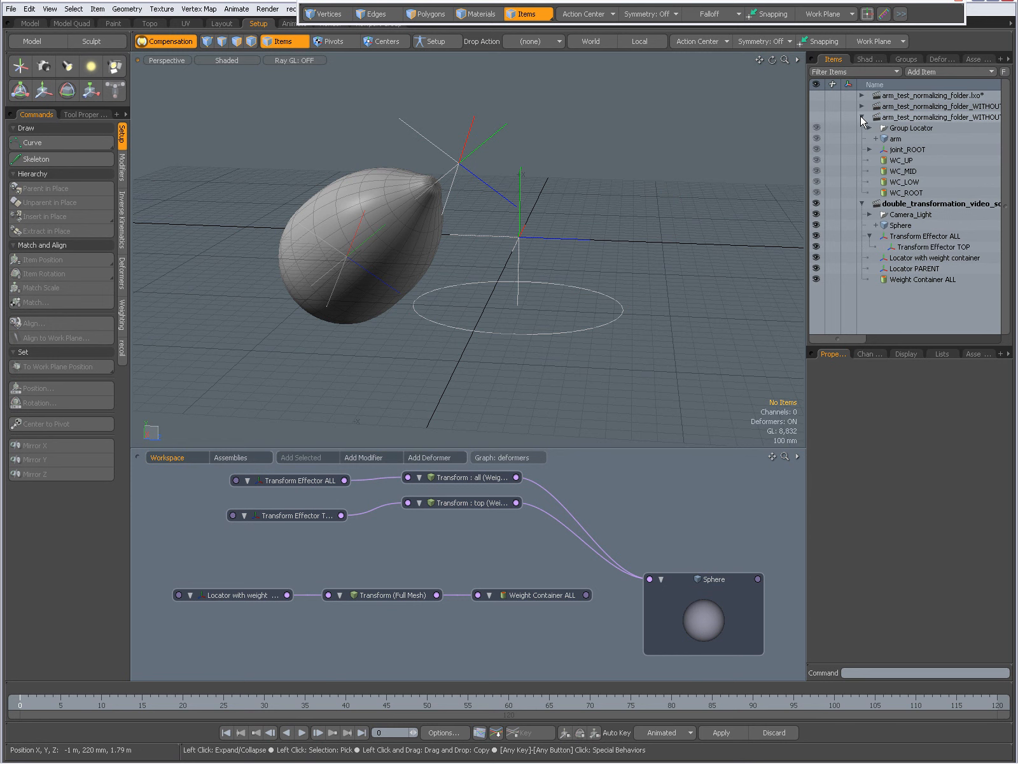
{"action": "left_click", "coordinate": [890, 138]}
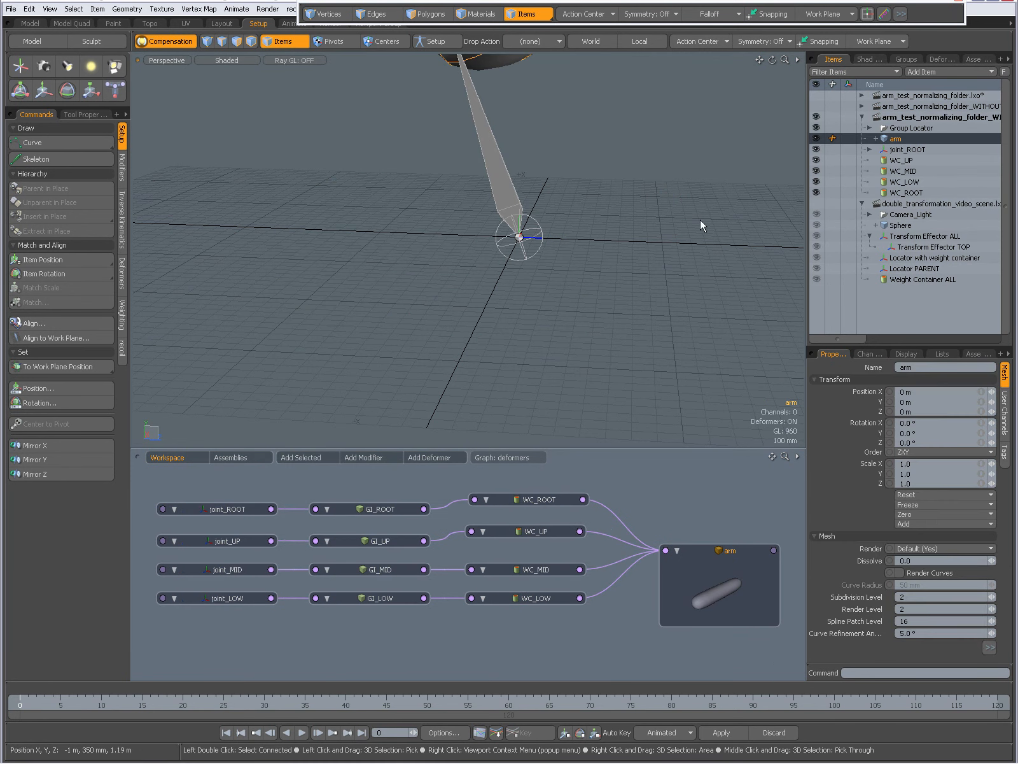
{"action": "left_click", "coordinate": [593, 264]}
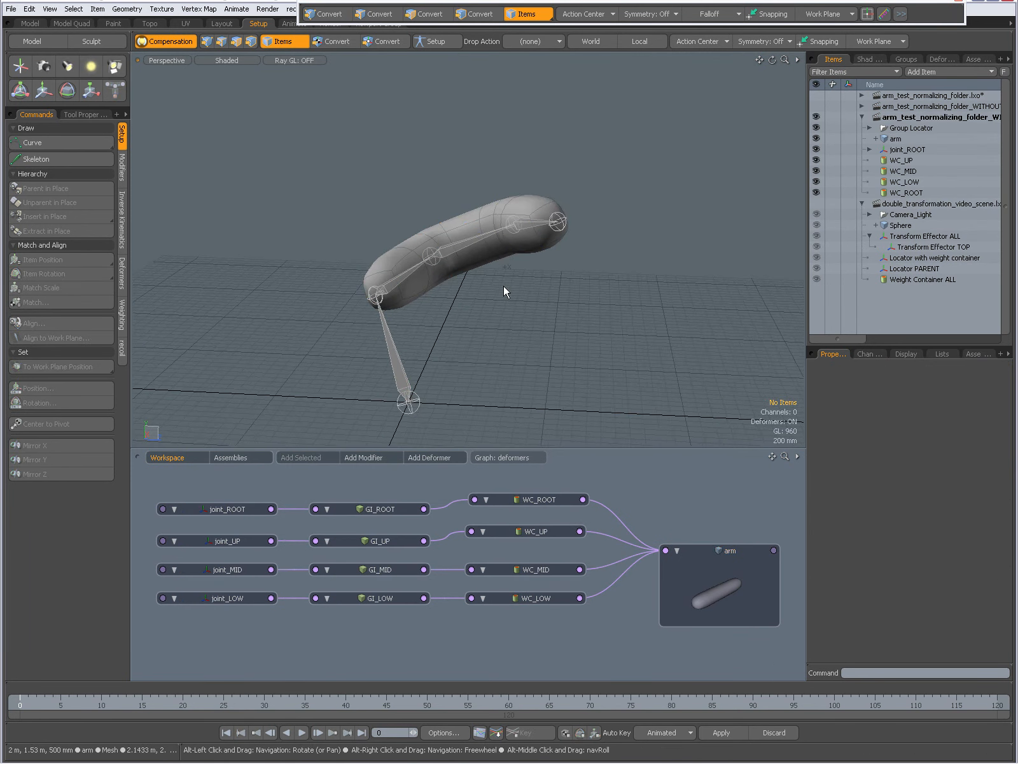
{"action": "left_click_drag", "start_coordinate": [503, 285], "coordinate": [408, 284], "text": "alt"}
{"action": "left_click_drag", "start_coordinate": [493, 240], "coordinate": [449, 376], "text": "alt"}
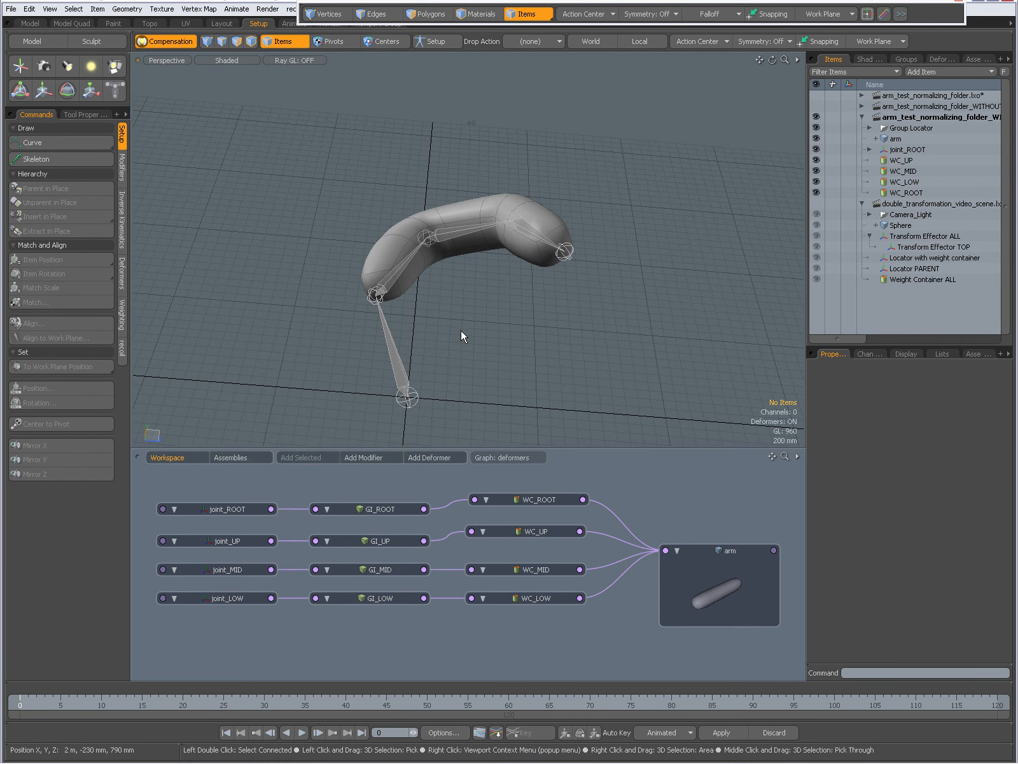
Switch to the second arm scene in the item list and examine its arm mesh and deformer order.
{"action": "left_click", "coordinate": [862, 116]}
{"action": "left_click", "coordinate": [862, 106]}
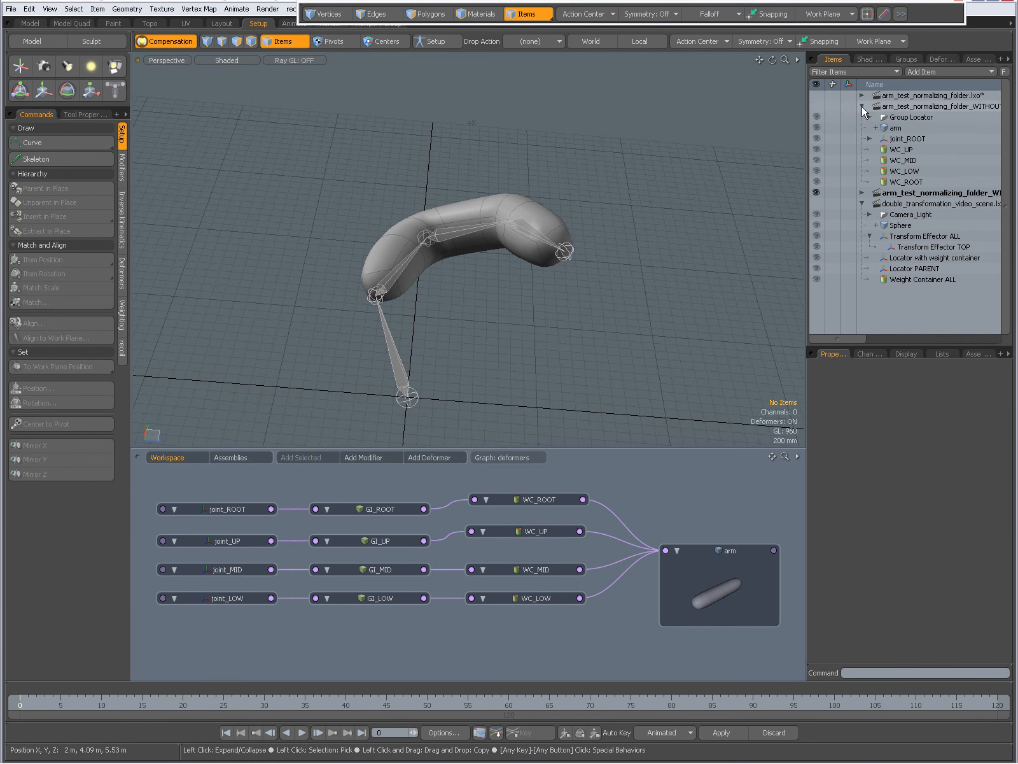
{"action": "left_click", "coordinate": [895, 128]}
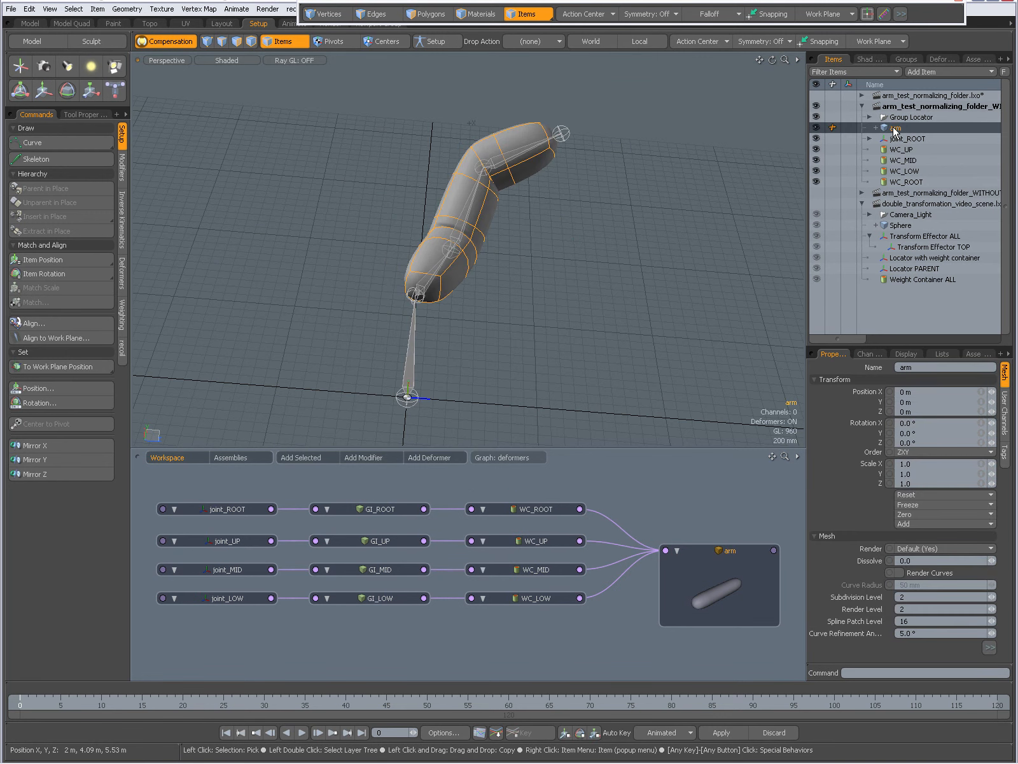
{"action": "left_click", "coordinate": [938, 59]}
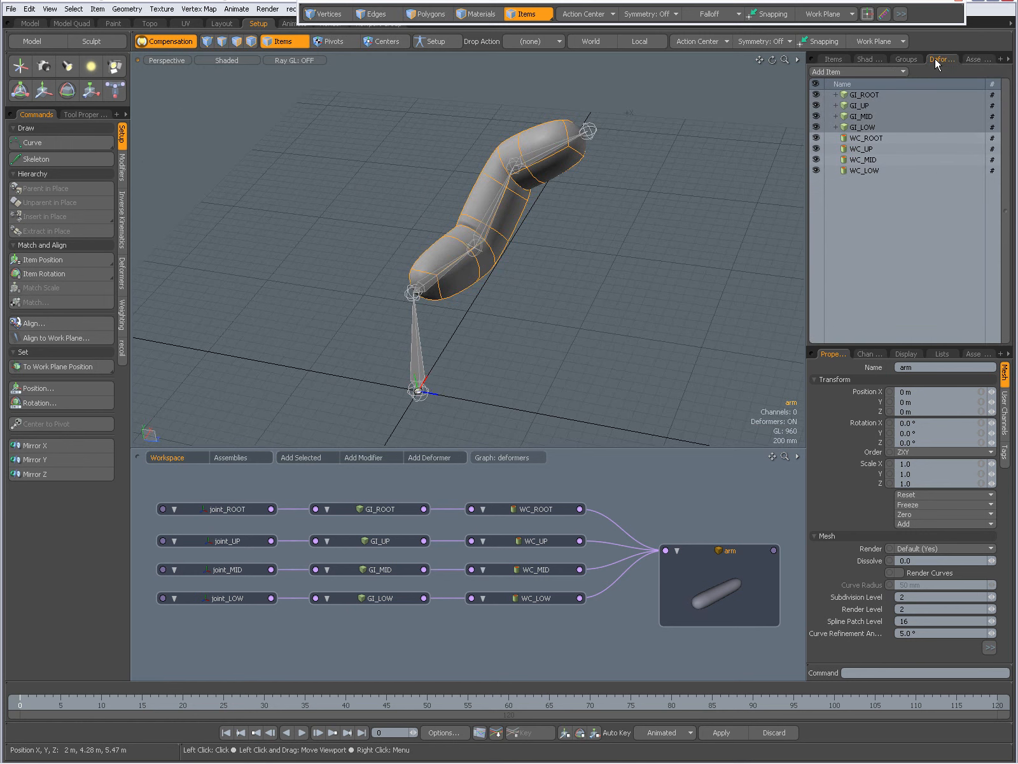
Go back to the third arm scene, inspect WC_ROOT's weights with Vertex Map shading and show the deformer list.
{"action": "left_click", "coordinate": [833, 59]}
{"action": "left_click", "coordinate": [861, 117]}
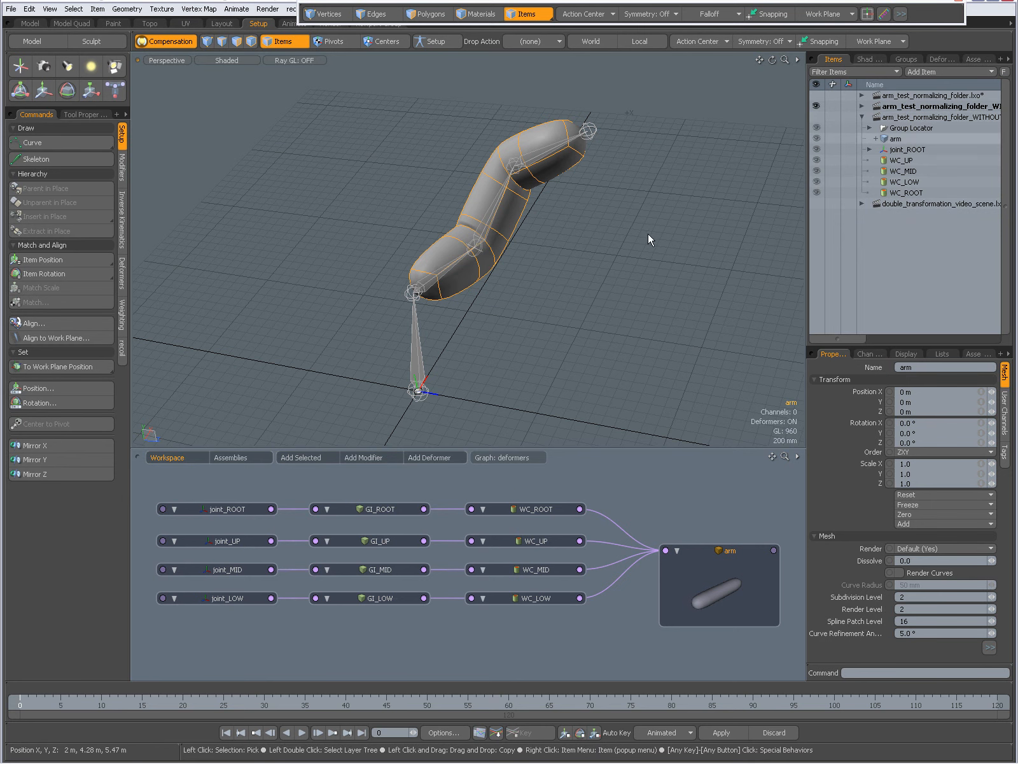
{"action": "left_click", "coordinate": [533, 499]}
{"action": "left_click", "coordinate": [227, 60]}
{"action": "left_click", "coordinate": [227, 89]}
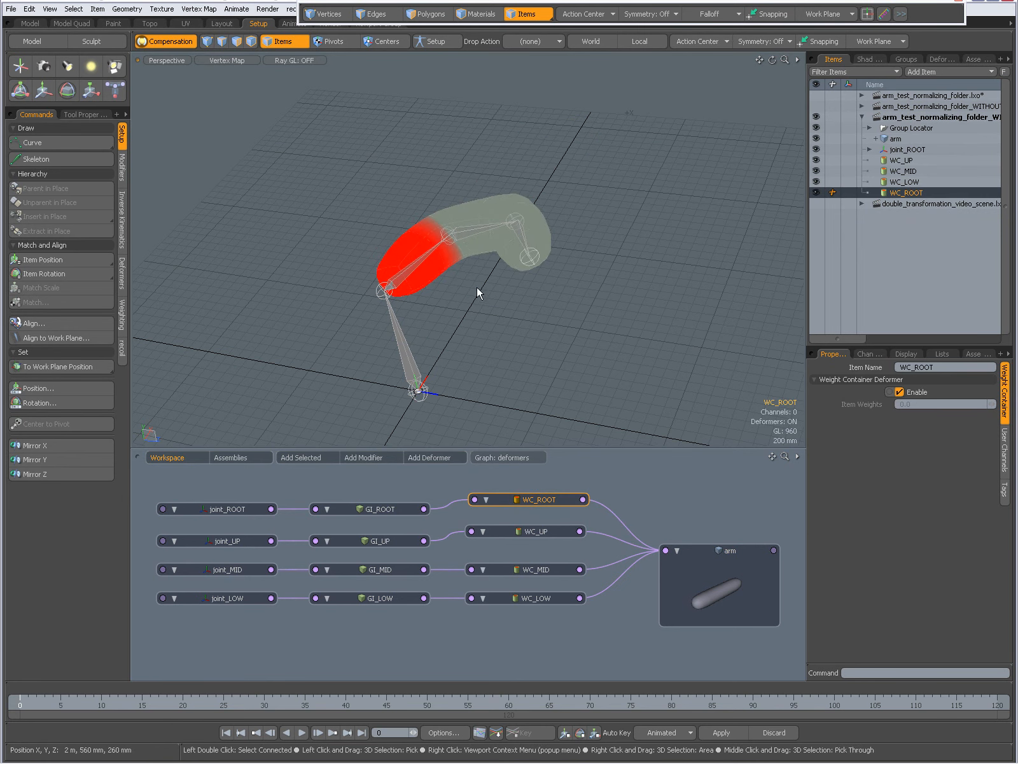
{"action": "left_click", "coordinate": [940, 59]}
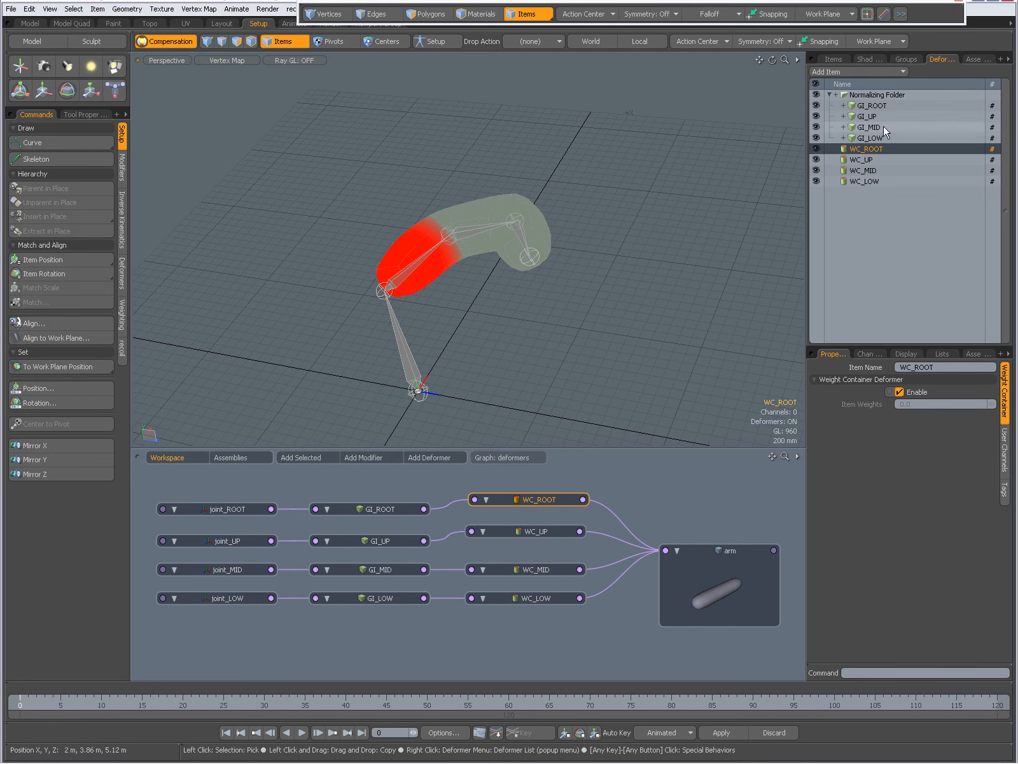
Return to the double_transformation_video_scene with Transform Effector ALL selected and framed, and set the viewport shading to Shaded.
{"action": "left_click", "coordinate": [833, 60]}
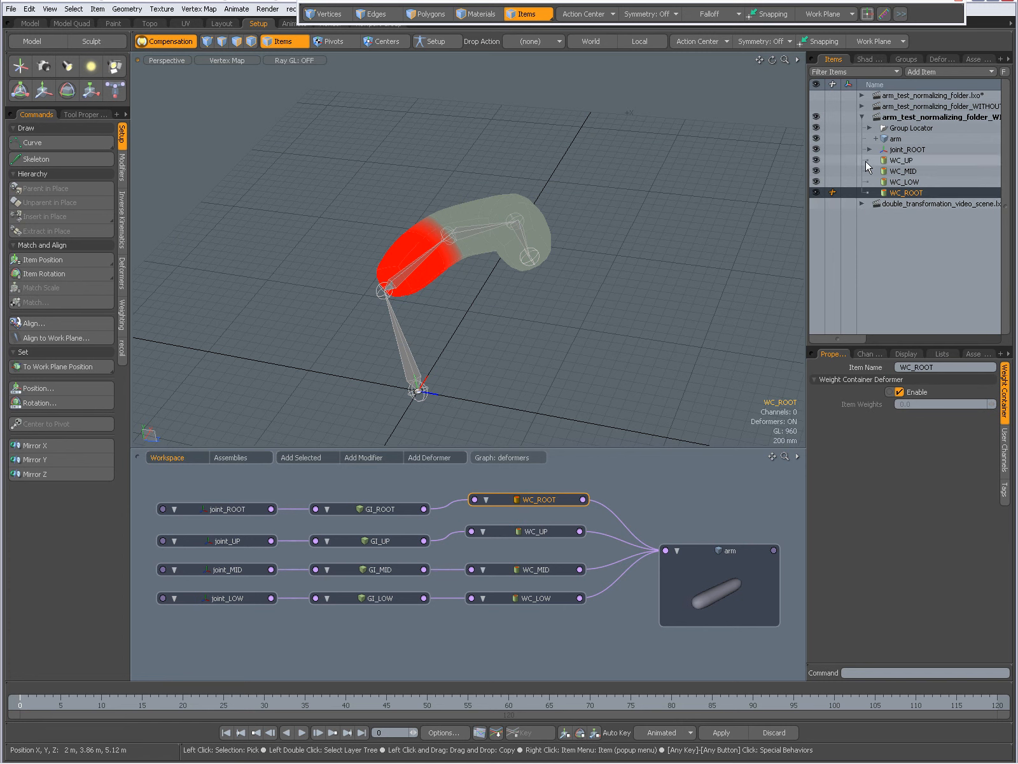
{"action": "left_click", "coordinate": [862, 117]}
{"action": "left_click", "coordinate": [862, 128]}
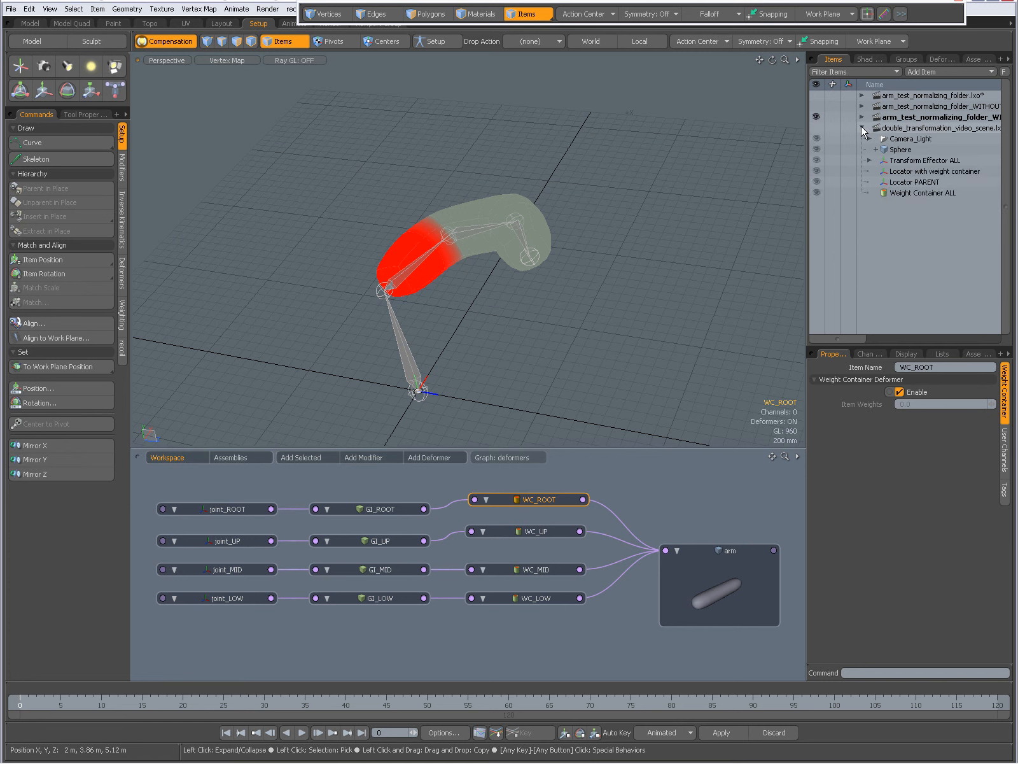
{"action": "left_click", "coordinate": [870, 160]}
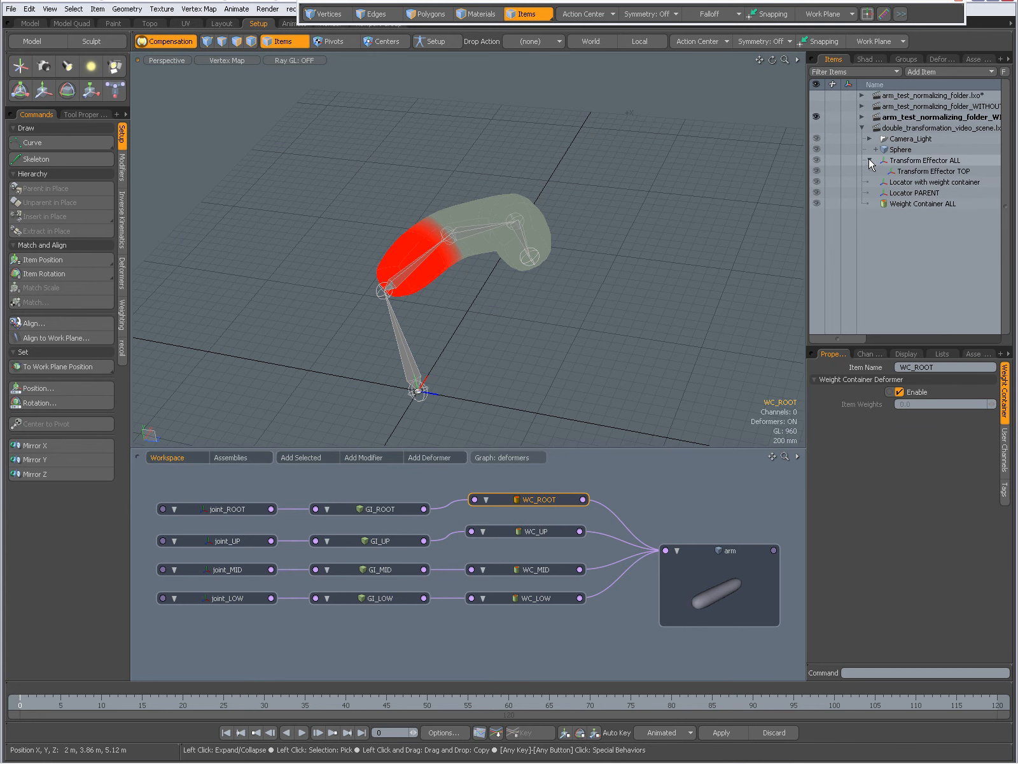
{"action": "left_click", "coordinate": [905, 162]}
{"action": "key", "text": "shift+a"}
{"action": "left_click", "coordinate": [228, 60]}
{"action": "left_click", "coordinate": [226, 86]}
{"action": "left_click_drag", "start_coordinate": [429, 188], "coordinate": [368, 168], "text": "ctrl+alt"}
{"action": "mouse_move", "coordinate": [489, 230]}
{"action": "left_mouse_down", "text": "alt+shift"}
{"action": "mouse_move", "coordinate": [422, 219]}
{"action": "mouse_move", "coordinate": [448, 220]}
{"action": "mouse_move", "coordinate": [422, 264]}
{"action": "mouse_move", "coordinate": [515, 151]}
{"action": "mouse_move", "coordinate": [546, 191]}
{"action": "mouse_move", "coordinate": [491, 234]}
{"action": "mouse_move", "coordinate": [558, 207]}
{"action": "mouse_move", "coordinate": [519, 235]}
{"action": "mouse_move", "coordinate": [453, 259]}
{"action": "mouse_move", "coordinate": [514, 269]}
{"action": "mouse_move", "coordinate": [661, 230]}
{"action": "mouse_move", "coordinate": [459, 282]}
{"action": "mouse_move", "coordinate": [477, 291]}
{"action": "mouse_move", "coordinate": [488, 283]}
{"action": "left_mouse_up", "text": "alt+shift"}
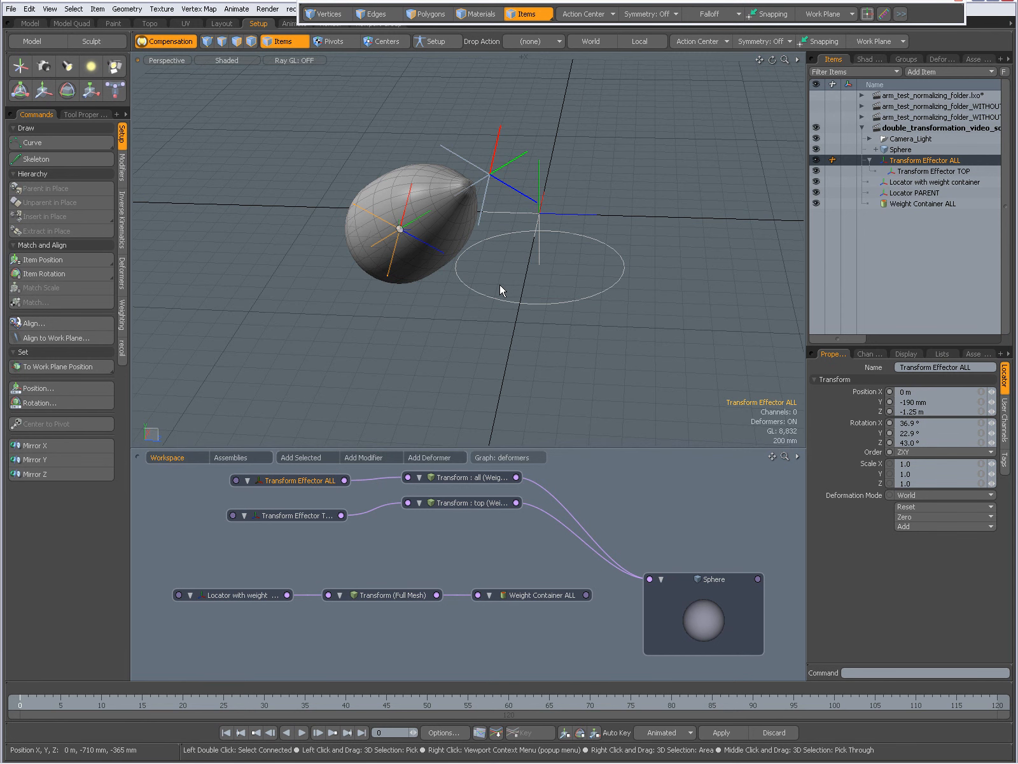
{"action": "key", "text": "alt+Tab"}
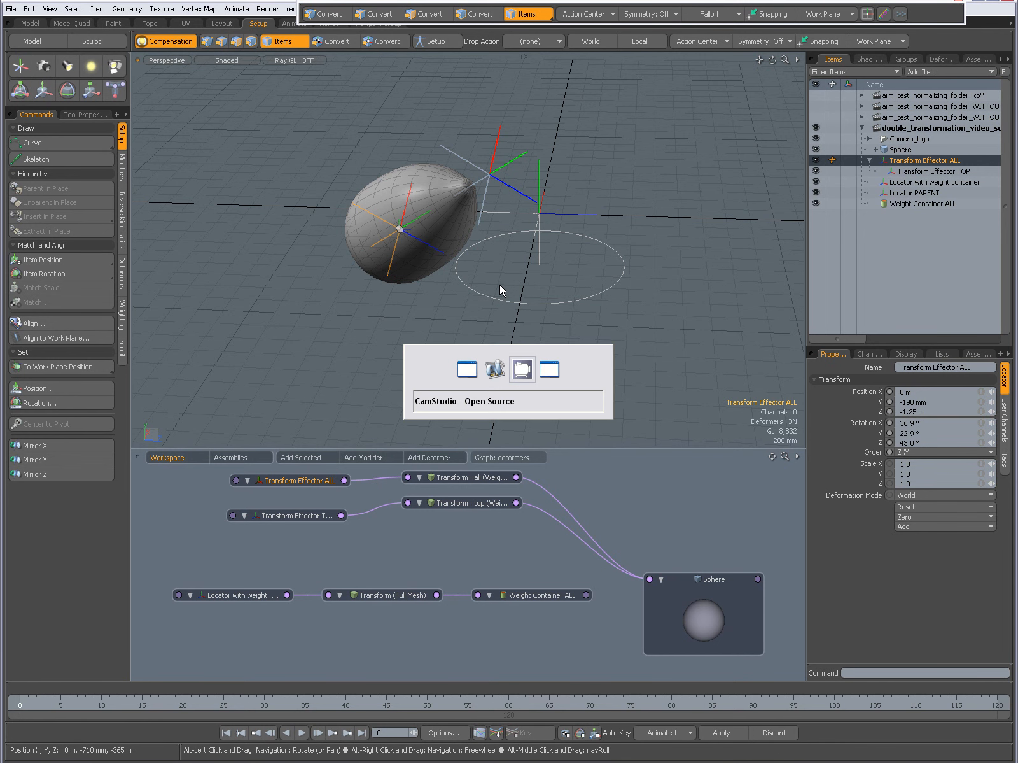